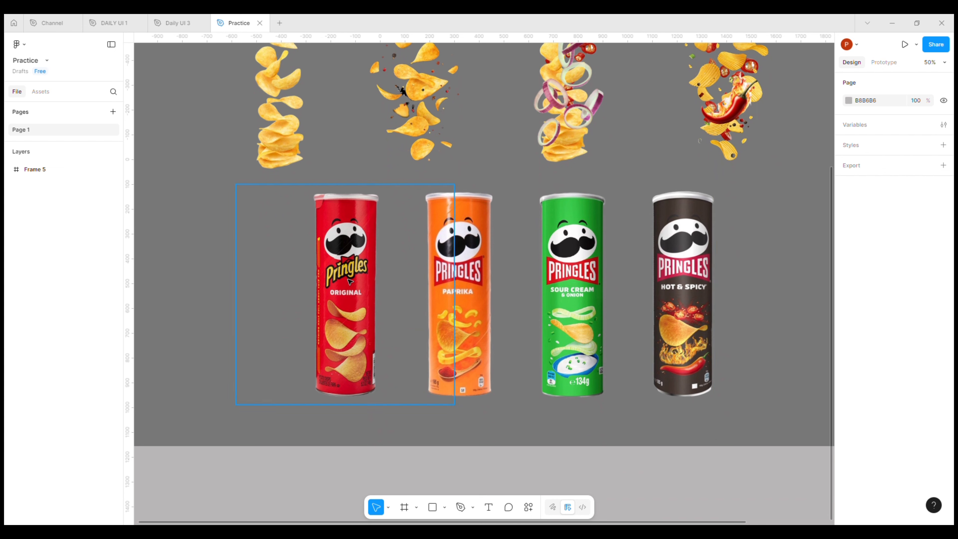
- Add a MacBook Pro 16" frame and position it beside Frame 5, level with its upper edge, at X 2588, Y -1248
{"action": "key", "text": "ctrl+minus"}
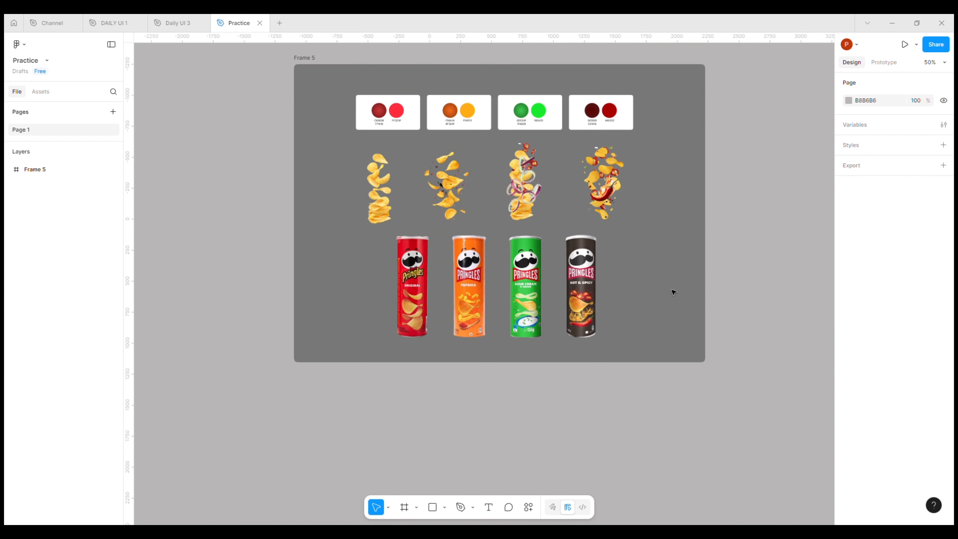
{"action": "left_click_drag", "start_coordinate": [731, 293], "coordinate": [311, 318]}
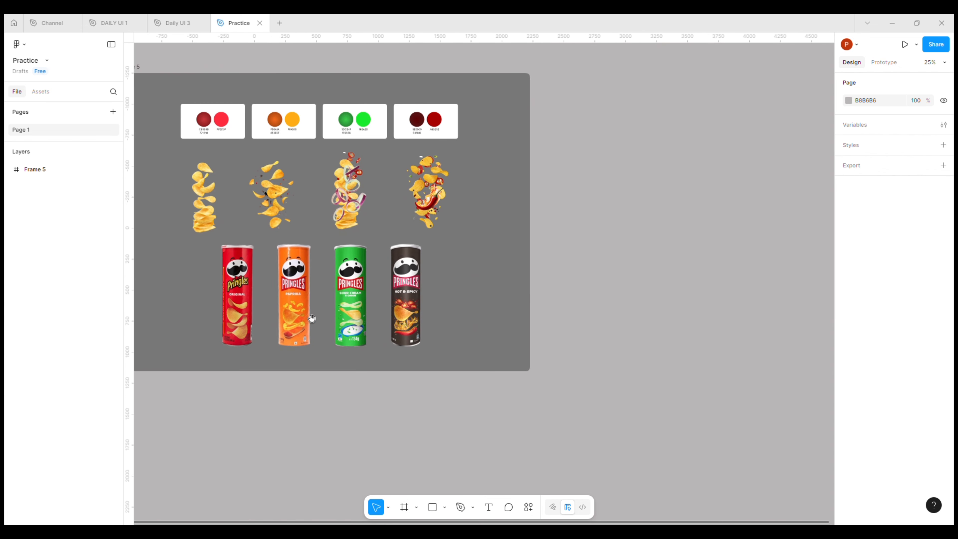
{"action": "left_click", "coordinate": [404, 505]}
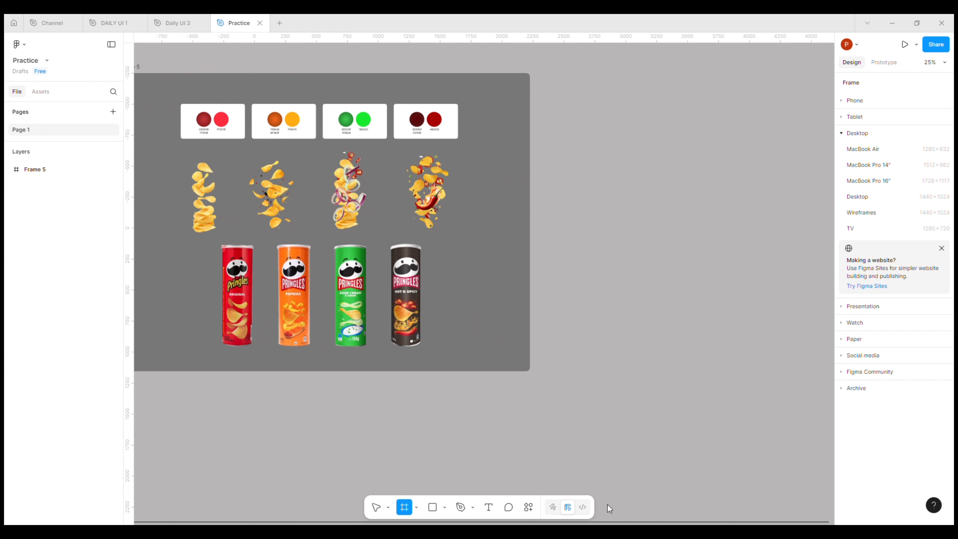
{"action": "left_click", "coordinate": [895, 183]}
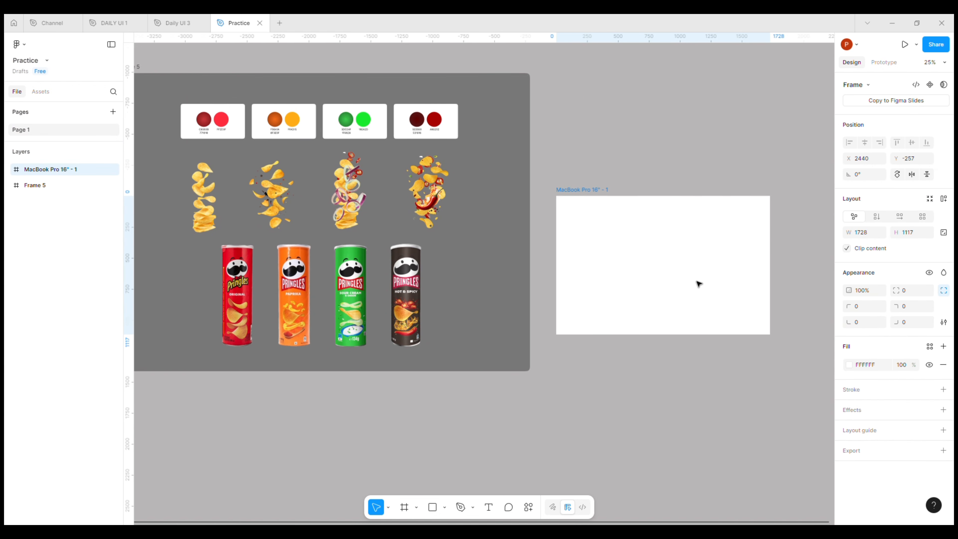
{"action": "left_click_drag", "start_coordinate": [698, 284], "coordinate": [554, 245]}
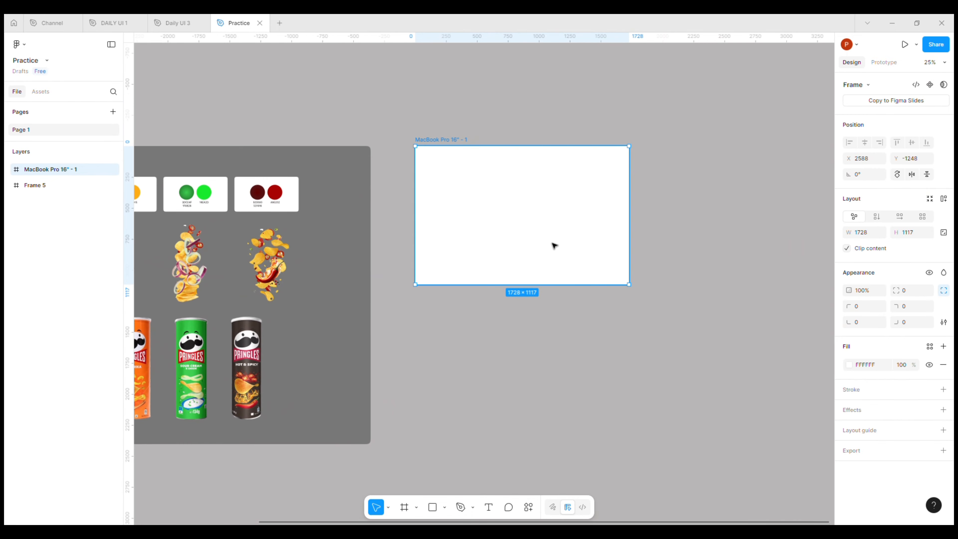
{"action": "left_click", "coordinate": [569, 332]}
- Draw a tall frame about 820 × 1432 directly below the MacBook Pro 16" frame, aligned with its left edge
{"action": "scroll", "coordinate": [570, 332], "scroll_direction": "down", "scroll_amount": 2}
{"action": "key", "text": "f"}
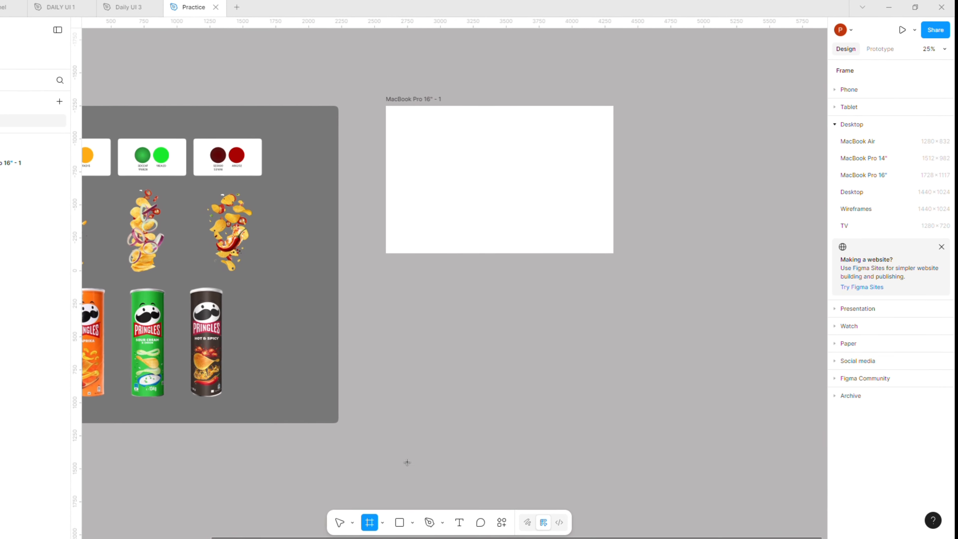
{"action": "left_click_drag", "start_coordinate": [386, 269], "coordinate": [504, 453]}
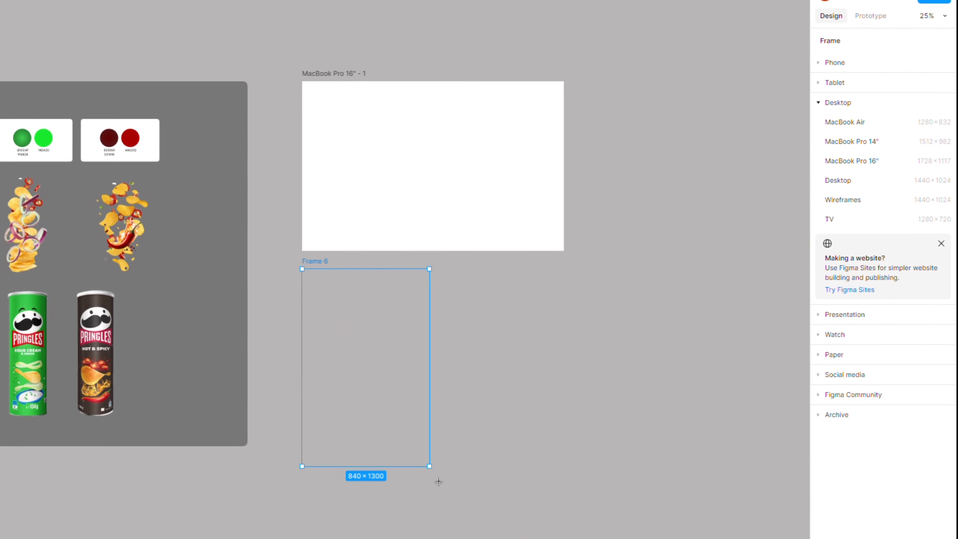
{"action": "left_click_drag", "start_coordinate": [439, 481], "coordinate": [433, 495]}
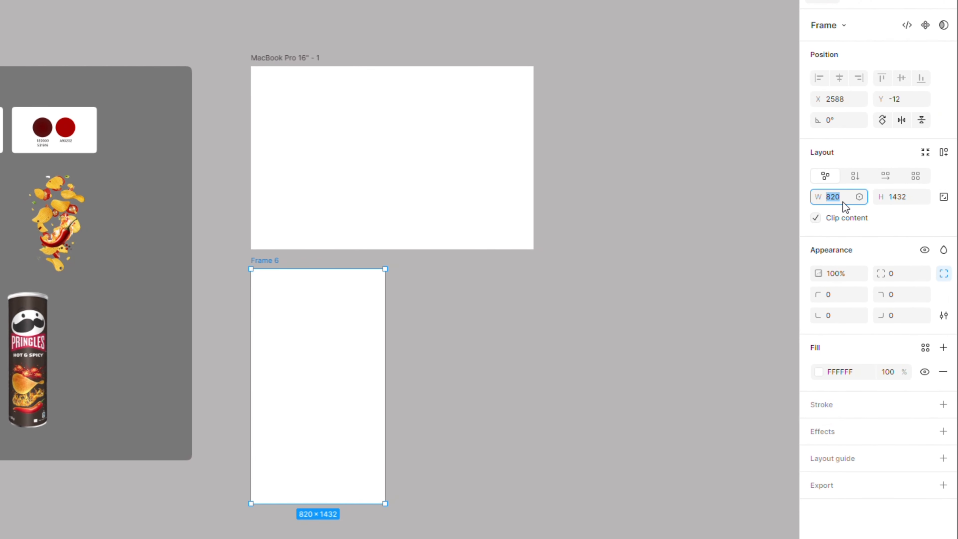
- Set the tall frame's size to 432 × 1117 and its fill to grey 807E7E
{"action": "left_click", "coordinate": [842, 202]}
{"action": "type", "text": "432"}
{"action": "key", "text": "Return"}
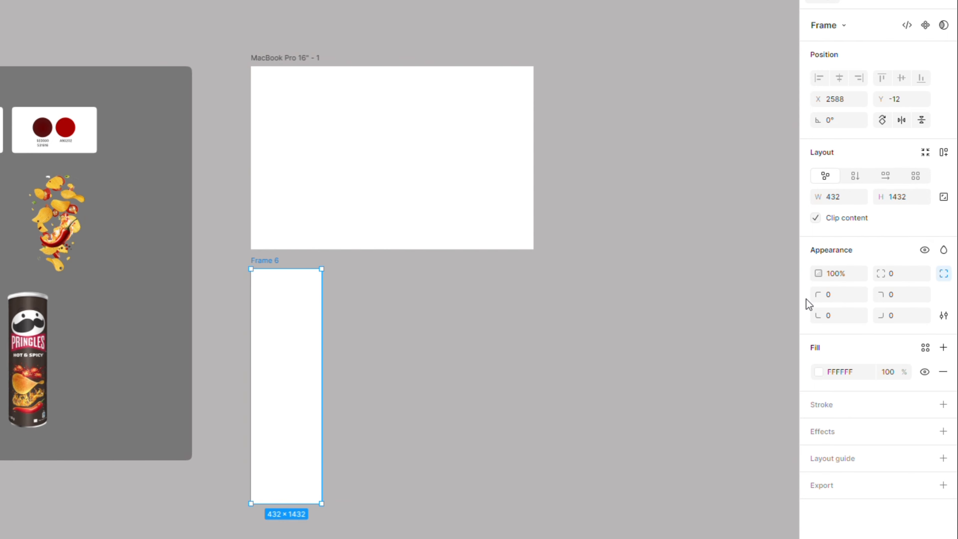
{"action": "left_click", "coordinate": [901, 203]}
{"action": "type", "text": "1117"}
{"action": "key", "text": "Return"}
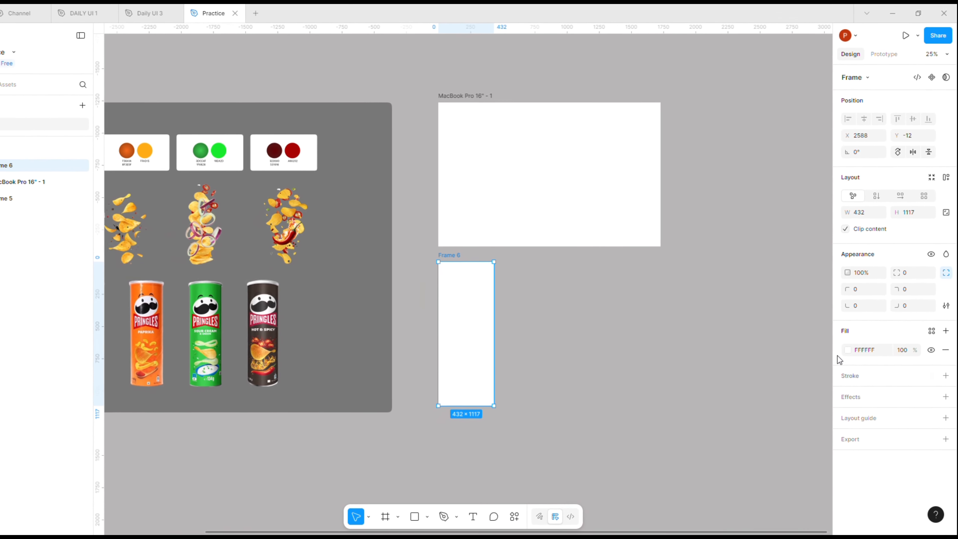
{"action": "left_click", "coordinate": [847, 351]}
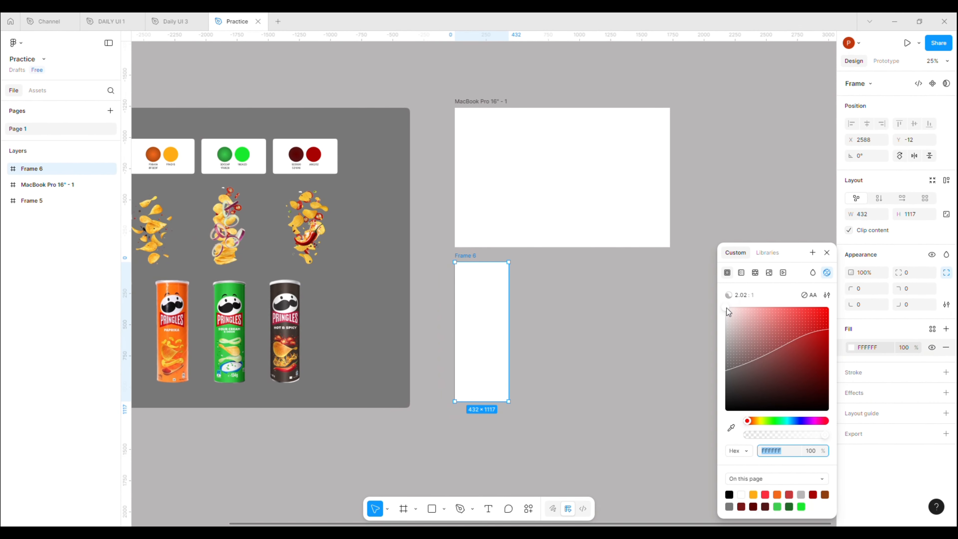
{"action": "left_click_drag", "start_coordinate": [726, 308], "coordinate": [726, 359]}
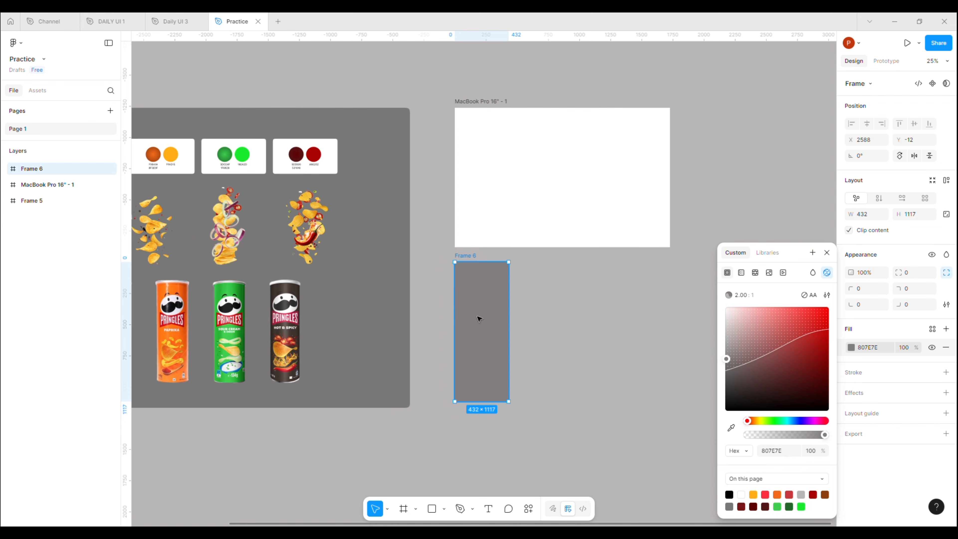
- Place the grey frame at the MacBook frame's left edge and duplicate it across until four columns fill the width
{"action": "left_click_drag", "start_coordinate": [479, 319], "coordinate": [604, 141]}
{"action": "left_click", "coordinate": [851, 125]}
{"action": "left_click", "coordinate": [509, 138]}
{"action": "key", "text": "ctrl+d"}
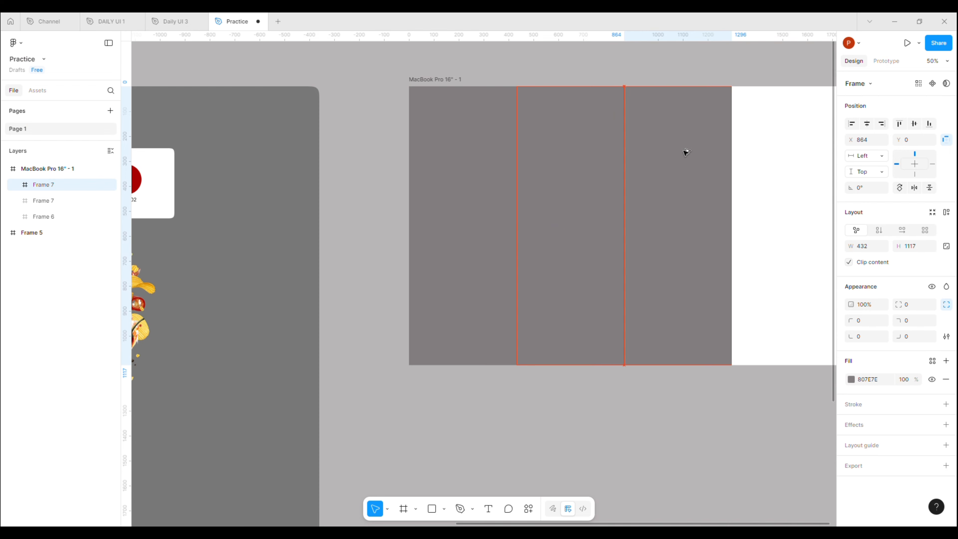
{"action": "scroll", "coordinate": [686, 151], "scroll_direction": "right", "scroll_amount": 5}
{"action": "left_click_drag", "start_coordinate": [541, 169], "coordinate": [647, 169]}
- Undo the column duplicates and move the remaining grey frame back out below the MacBook frame
{"action": "key", "text": "ctrl+z"}
{"action": "key", "text": "ctrl+z"}
{"action": "key", "text": "ctrl+z"}
{"action": "key", "text": "ctrl+z"}
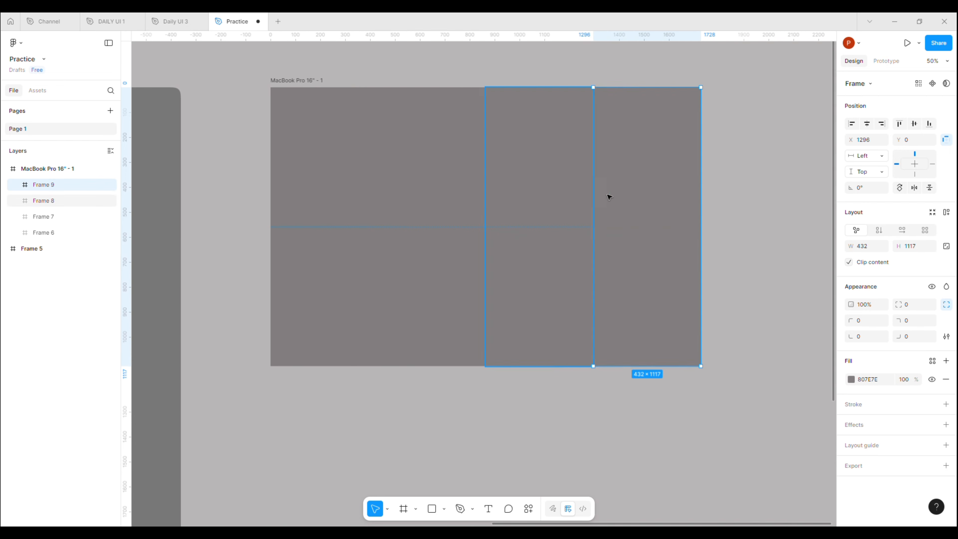
{"action": "key", "text": "ctrl+z"}
{"action": "left_click", "coordinate": [599, 430]}
{"action": "scroll", "coordinate": [522, 368], "scroll_direction": "down", "scroll_amount": 5}
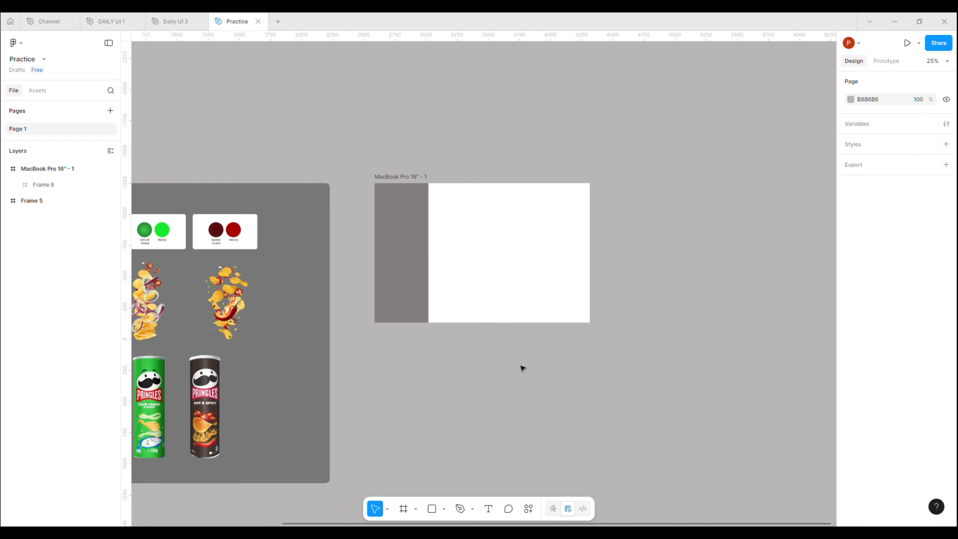
{"action": "scroll", "coordinate": [566, 188], "scroll_direction": "down", "scroll_amount": 3}
{"action": "scroll", "coordinate": [567, 189], "scroll_direction": "left", "scroll_amount": 3}
{"action": "left_click_drag", "start_coordinate": [513, 152], "coordinate": [524, 319]}
{"action": "left_click_drag", "start_coordinate": [626, 304], "coordinate": [717, 310]}
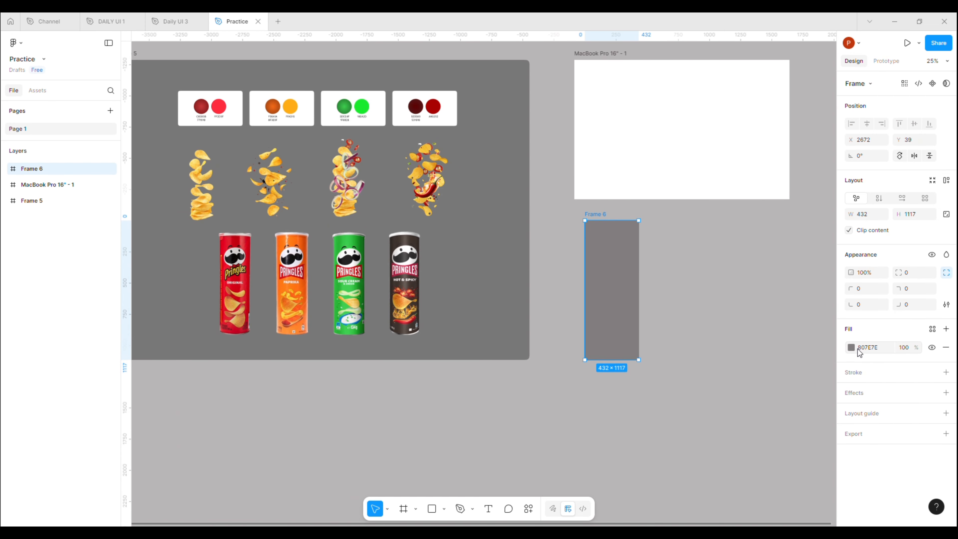
- Copy the radial gradient fill (C8383B to 771618) from the dark red circle in the first colour card
{"action": "left_click", "coordinate": [195, 105]}
{"action": "scroll", "coordinate": [196, 107], "scroll_direction": "up", "scroll_amount": 3}
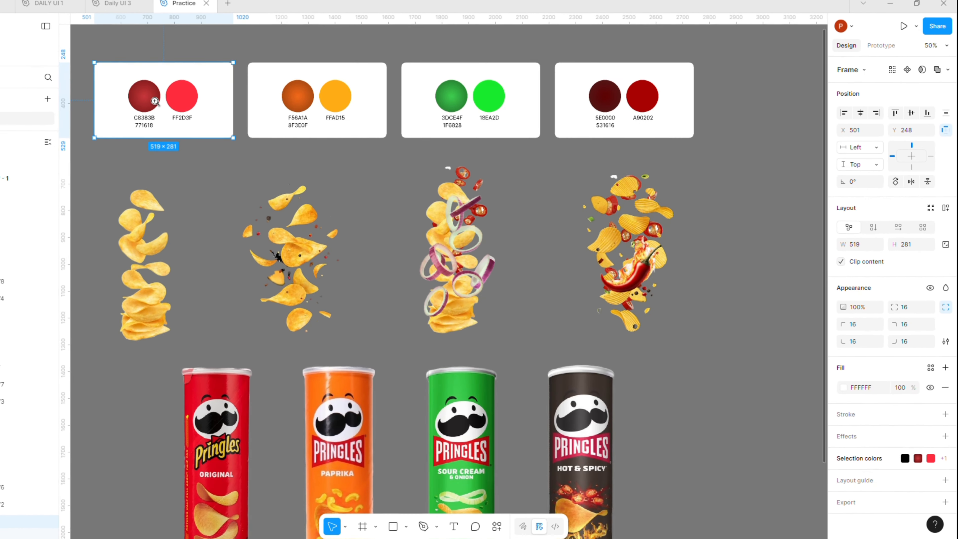
{"action": "scroll", "coordinate": [154, 101], "scroll_direction": "up", "scroll_amount": 3}
{"action": "double_click", "coordinate": [148, 97]}
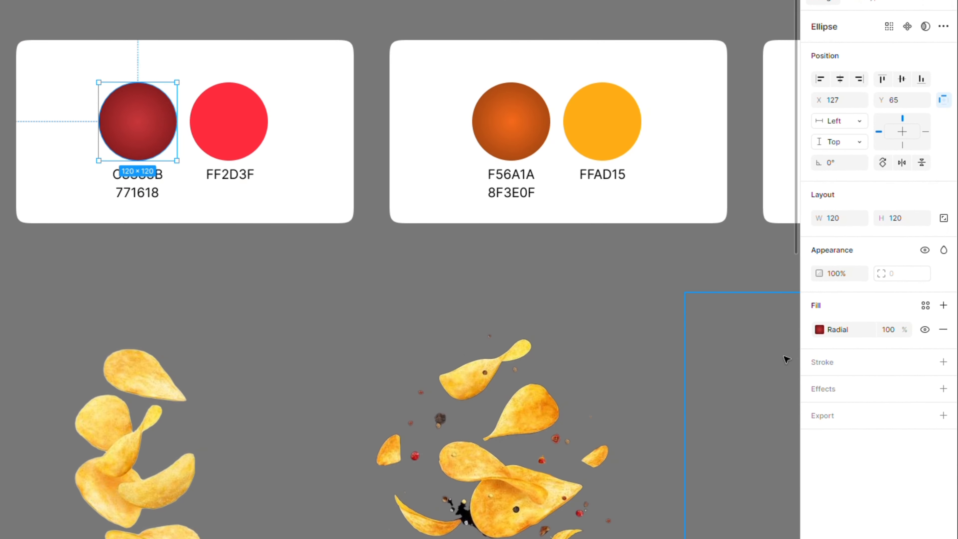
{"action": "left_click", "coordinate": [819, 331]}
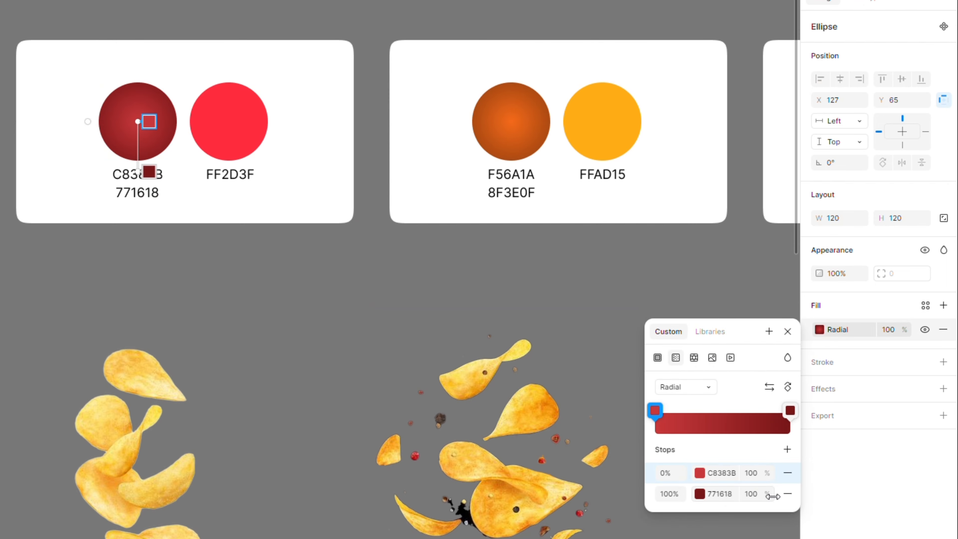
{"action": "left_click", "coordinate": [924, 343]}
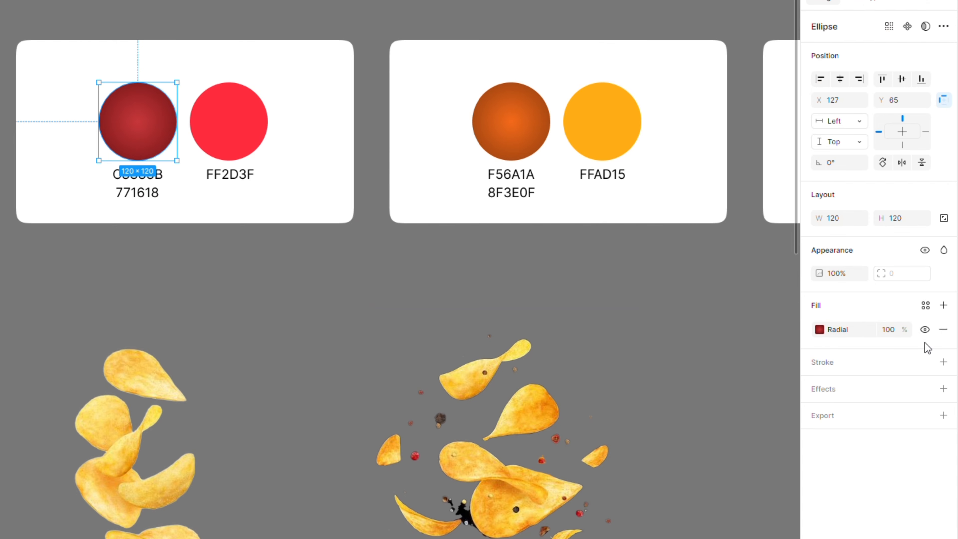
{"action": "left_click", "coordinate": [744, 430]}
{"action": "key", "text": "ctrl+minus"}
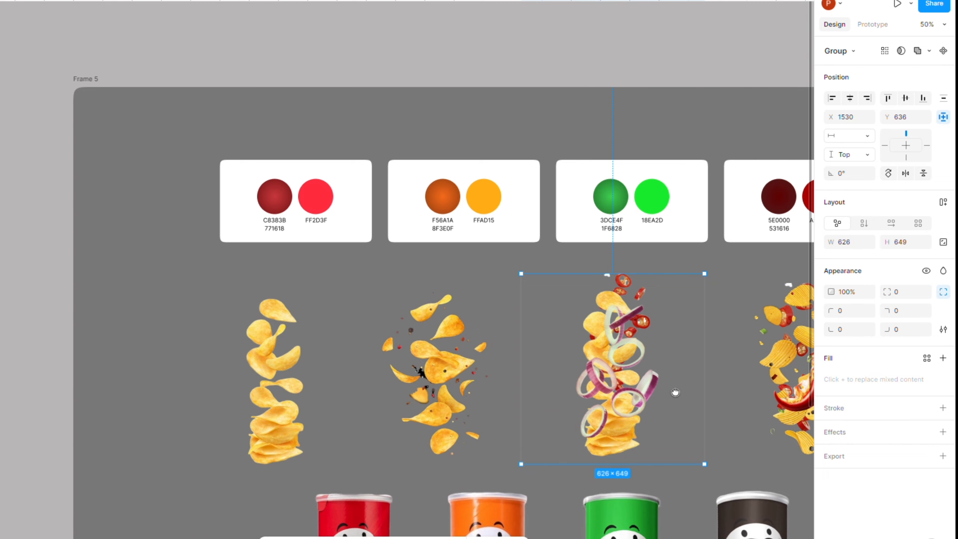
{"action": "key", "text": "ctrl+c"}
- Paste the copied radial gradient onto the tall frame's fill and remove its grey 807E7E fill
{"action": "scroll", "coordinate": [414, 302], "scroll_direction": "right", "scroll_amount": 10}
{"action": "scroll", "coordinate": [415, 302], "scroll_direction": "down", "scroll_amount": 4}
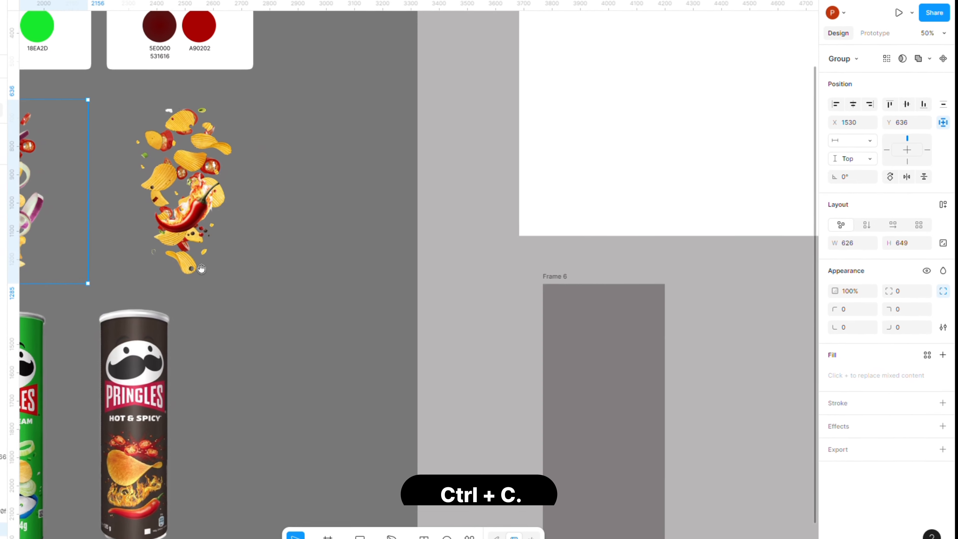
{"action": "left_click", "coordinate": [543, 321]}
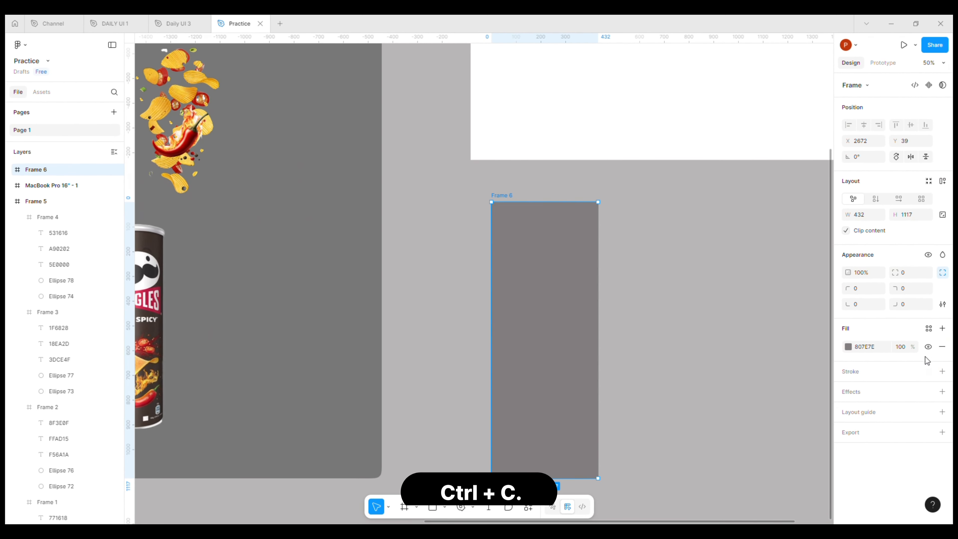
{"action": "left_click", "coordinate": [922, 355]}
{"action": "key", "text": "ctrl+v"}
{"action": "key", "text": "ctrl+v"}
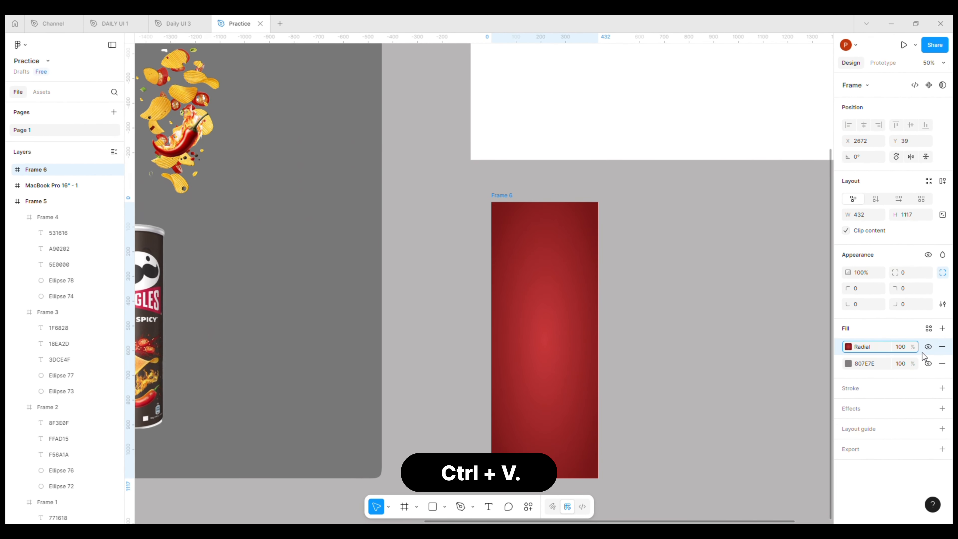
{"action": "left_click", "coordinate": [848, 347]}
{"action": "left_click", "coordinate": [669, 418]}
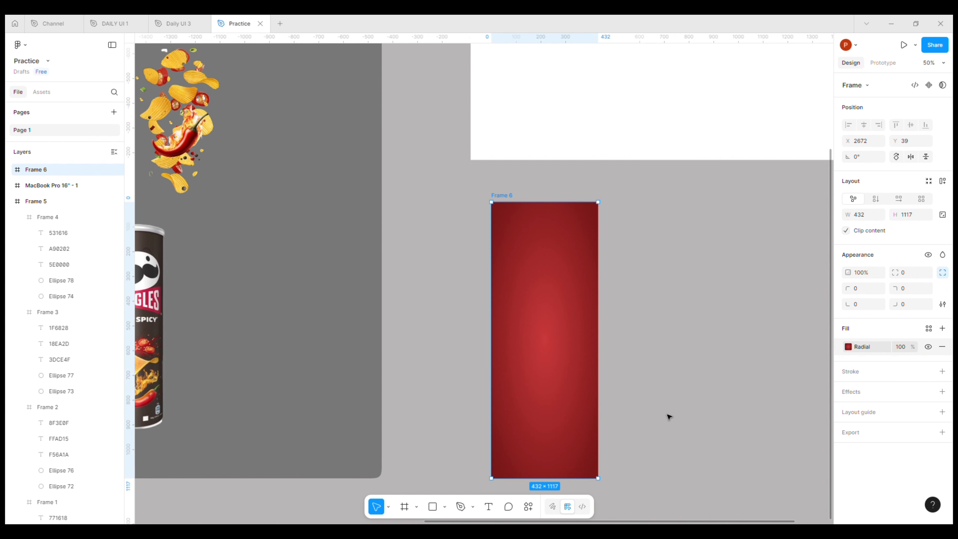
{"action": "left_click_drag", "start_coordinate": [669, 400], "coordinate": [666, 358]}
{"action": "left_click", "coordinate": [661, 355]}
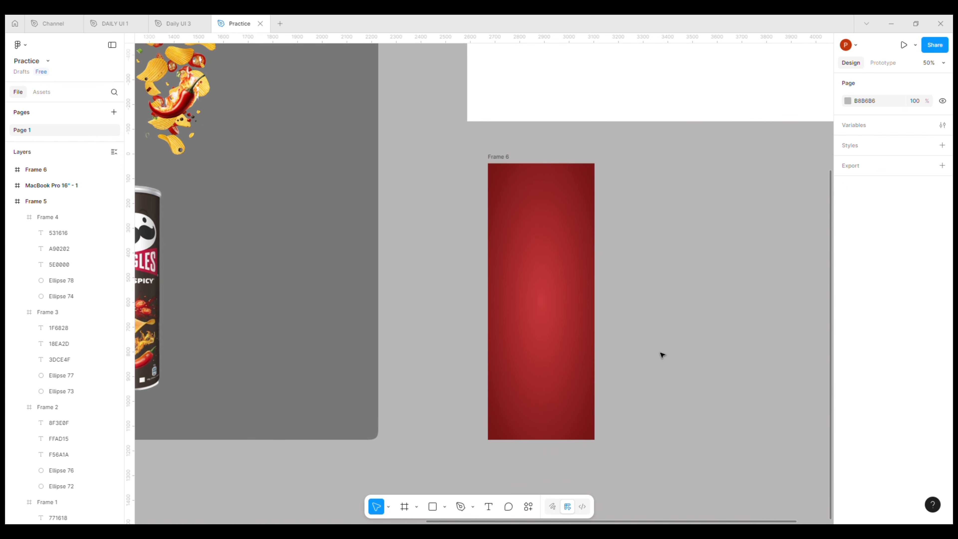
- Draw an ellipse about 198 × 896 in the red frame and centre it horizontally, extending slightly past the frame's lower edge
{"action": "key", "text": "minus"}
{"action": "left_click_drag", "start_coordinate": [397, 316], "coordinate": [500, 318]}
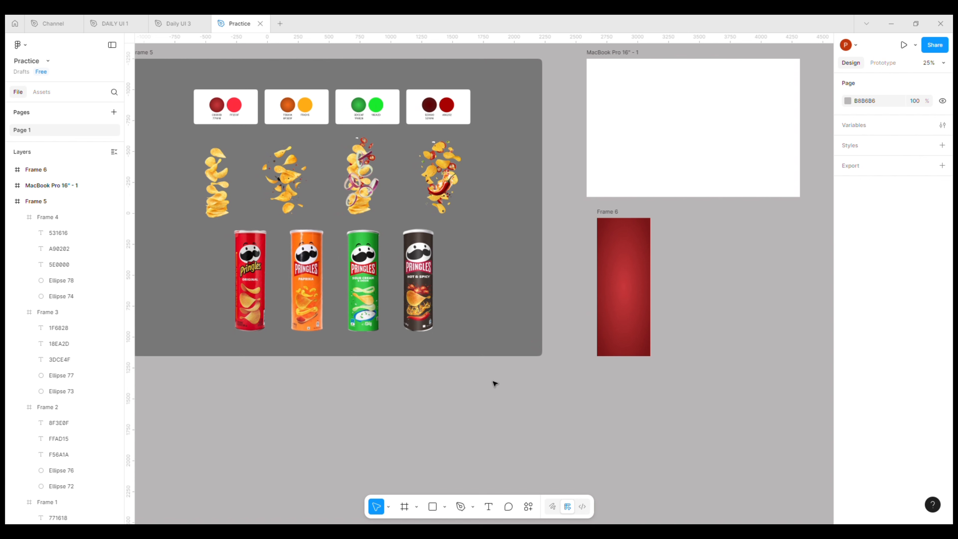
{"action": "left_click", "coordinate": [444, 506]}
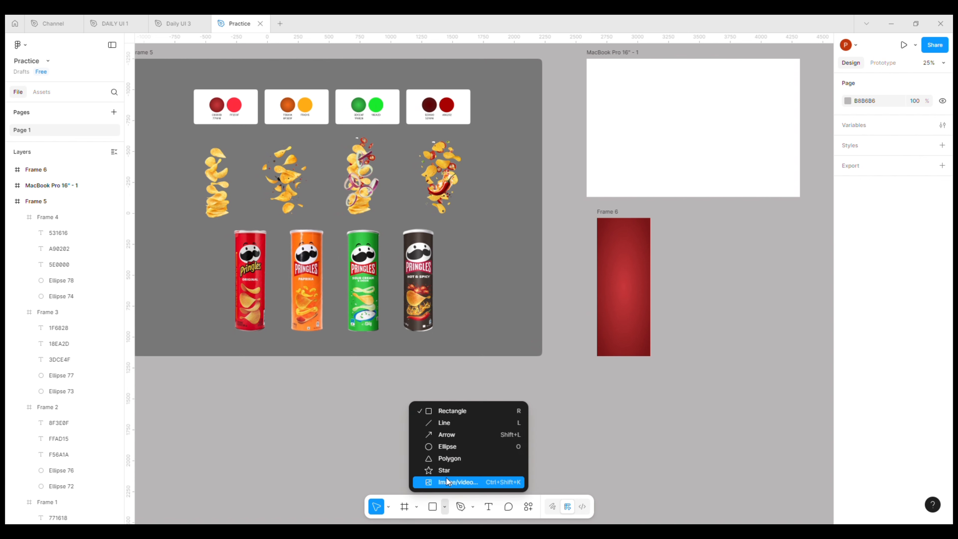
{"action": "left_click", "coordinate": [451, 447]}
{"action": "left_click", "coordinate": [631, 233]}
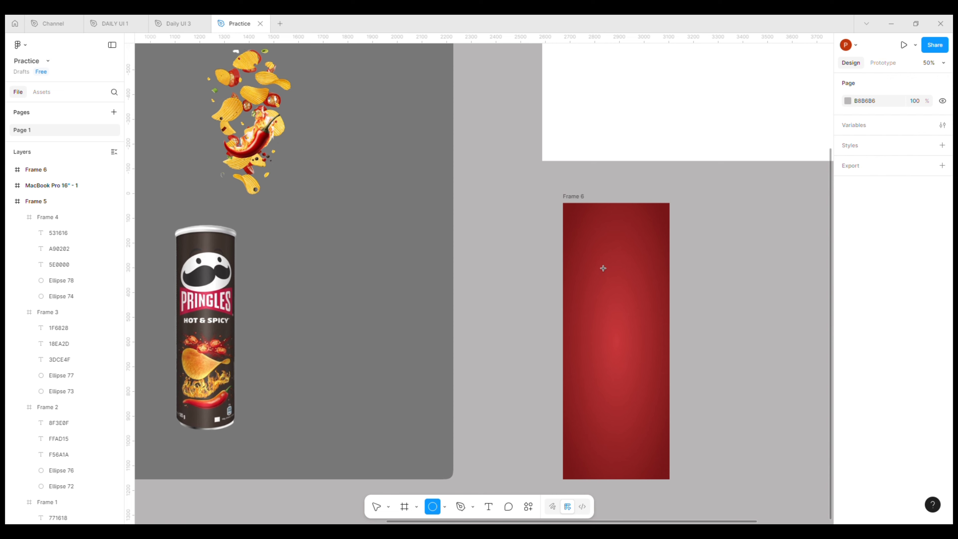
{"action": "left_click_drag", "start_coordinate": [602, 268], "coordinate": [649, 486]}
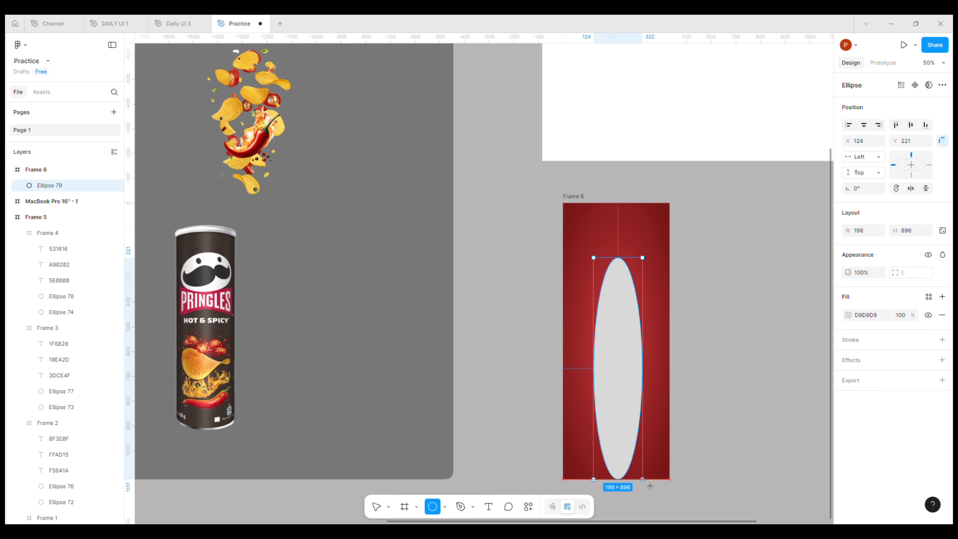
{"action": "left_click_drag", "start_coordinate": [619, 442], "coordinate": [618, 449]}
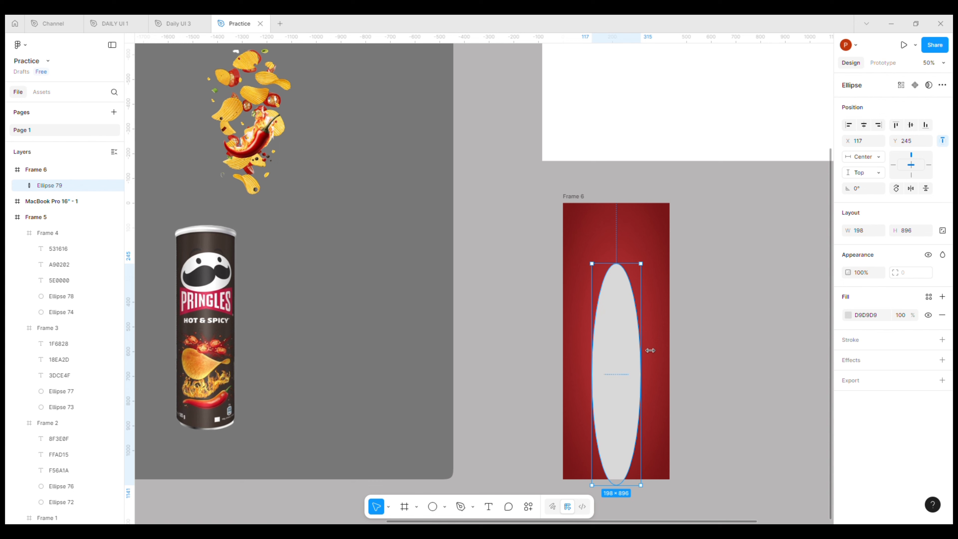
- Widen the ellipse evenly on both sides to about 256 px, keeping it centred in the red frame
{"action": "left_click_drag", "start_coordinate": [649, 350], "coordinate": [657, 351]}
{"action": "left_click_drag", "start_coordinate": [601, 360], "coordinate": [593, 363]}
{"action": "left_click", "coordinate": [747, 380]}
{"action": "scroll", "coordinate": [577, 331], "scroll_direction": "down", "scroll_amount": 5}
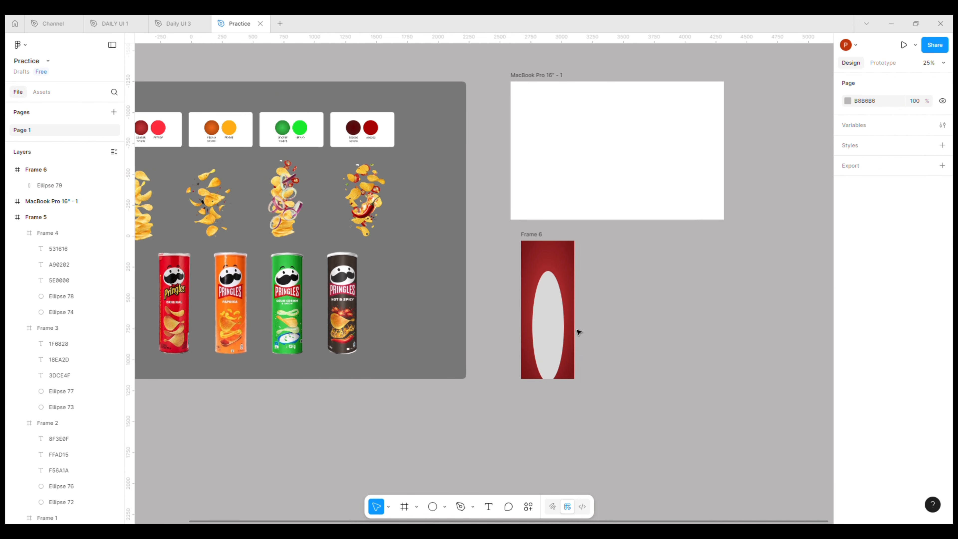
- Fill the grey ellipse in the red frame with FF2D3F sampled from the bright red circle in the first colour card
{"action": "scroll", "coordinate": [622, 332], "scroll_direction": "up", "scroll_amount": 2}
{"action": "left_click", "coordinate": [657, 318]}
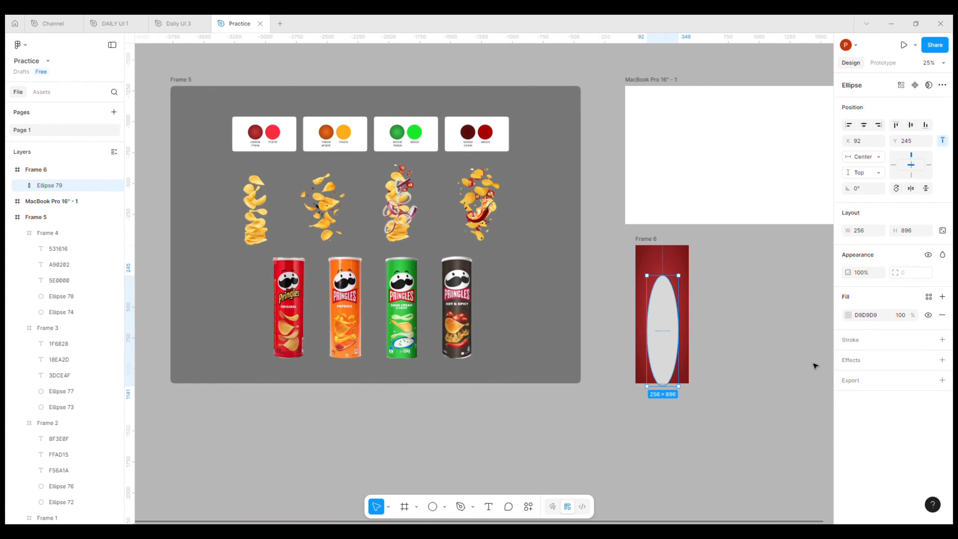
{"action": "left_click", "coordinate": [847, 316]}
{"action": "left_click", "coordinate": [730, 426]}
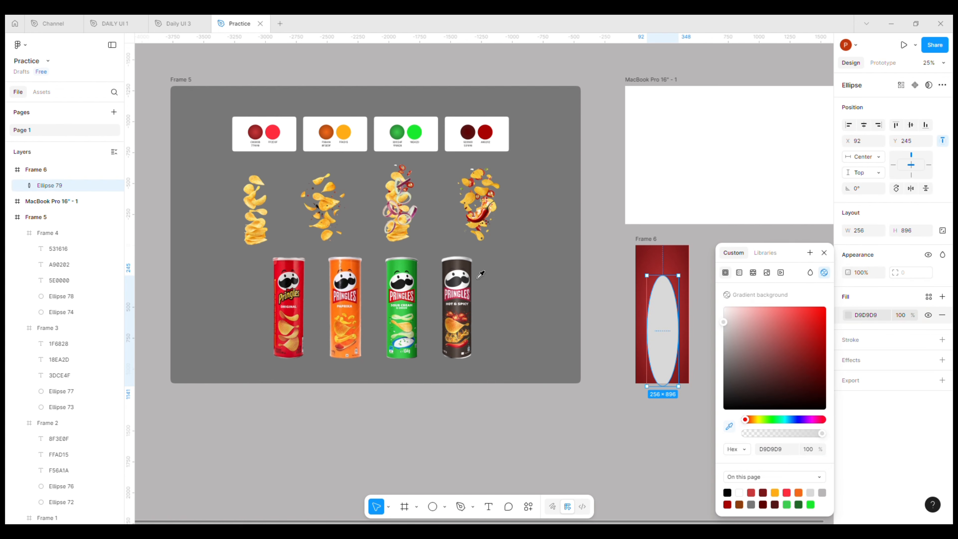
{"action": "scroll", "coordinate": [245, 125], "scroll_direction": "up", "scroll_amount": 5}
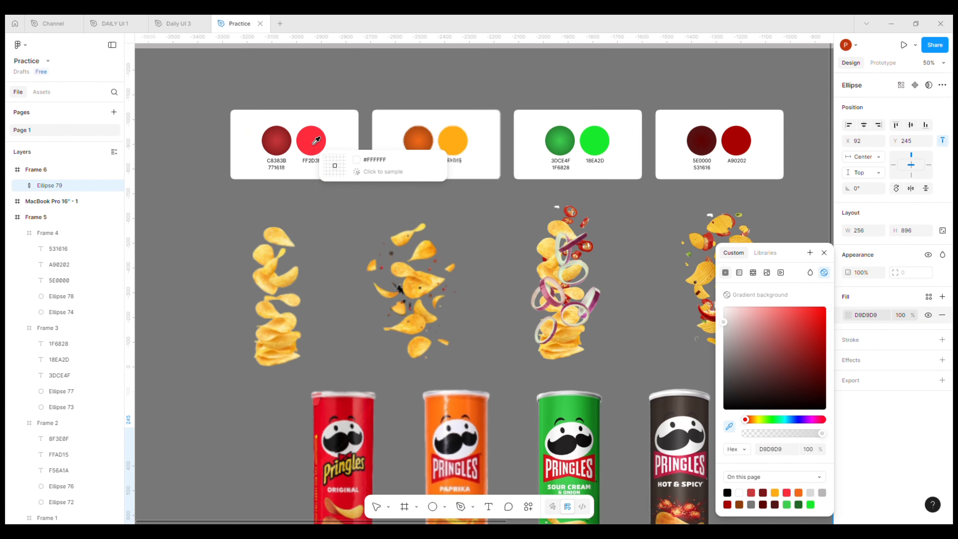
{"action": "left_click", "coordinate": [391, 147]}
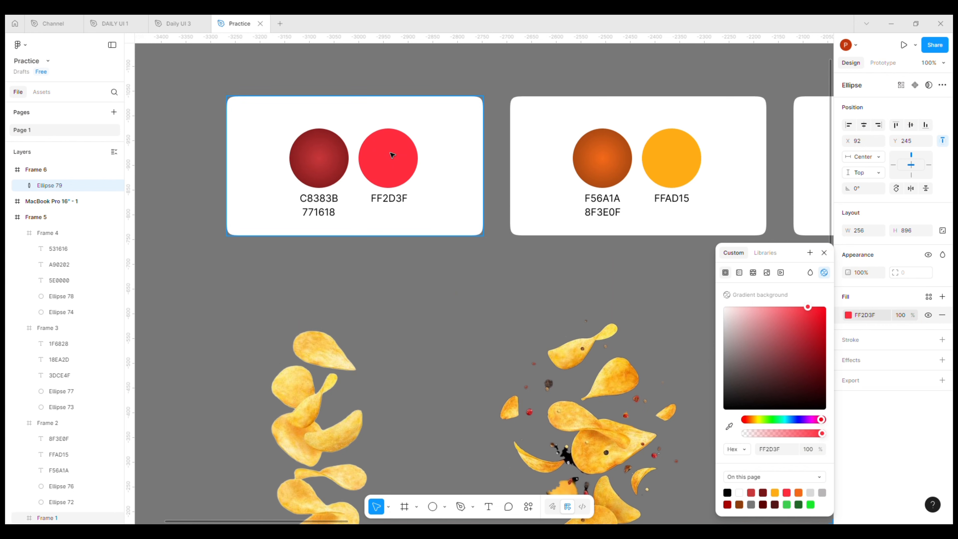
- Add a Layer blur effect to the bright red ellipse
{"action": "scroll", "coordinate": [562, 449], "scroll_direction": "down", "scroll_amount": 5}
{"action": "scroll", "coordinate": [628, 341], "scroll_direction": "right", "scroll_amount": 10}
{"action": "scroll", "coordinate": [628, 341], "scroll_direction": "down", "scroll_amount": 5}
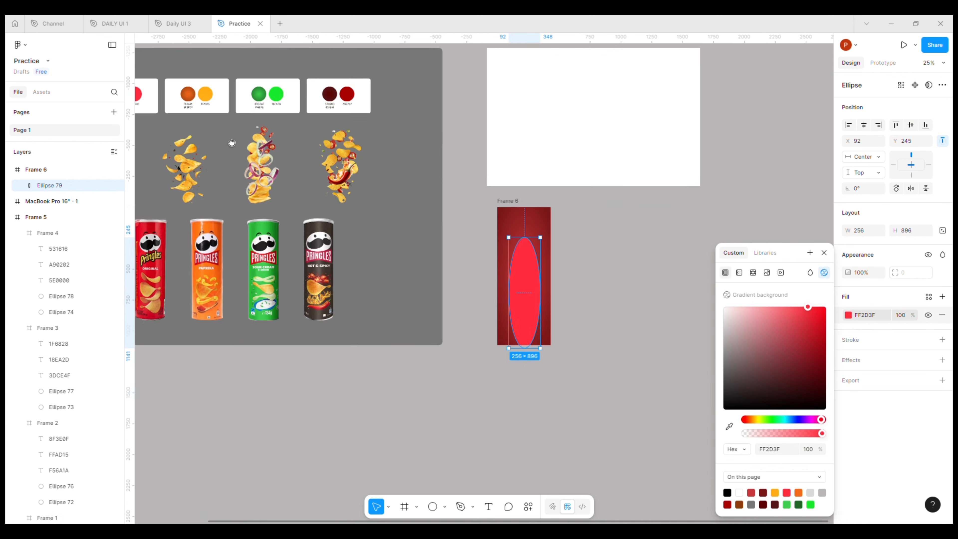
{"action": "left_click", "coordinate": [863, 358]}
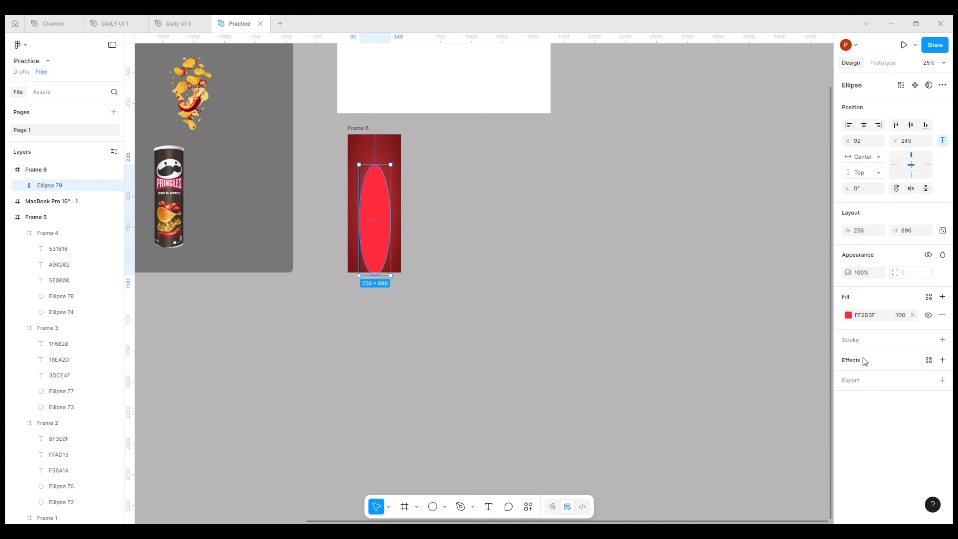
{"action": "left_click", "coordinate": [863, 357]}
{"action": "left_click", "coordinate": [866, 378]}
{"action": "left_click", "coordinate": [869, 388]}
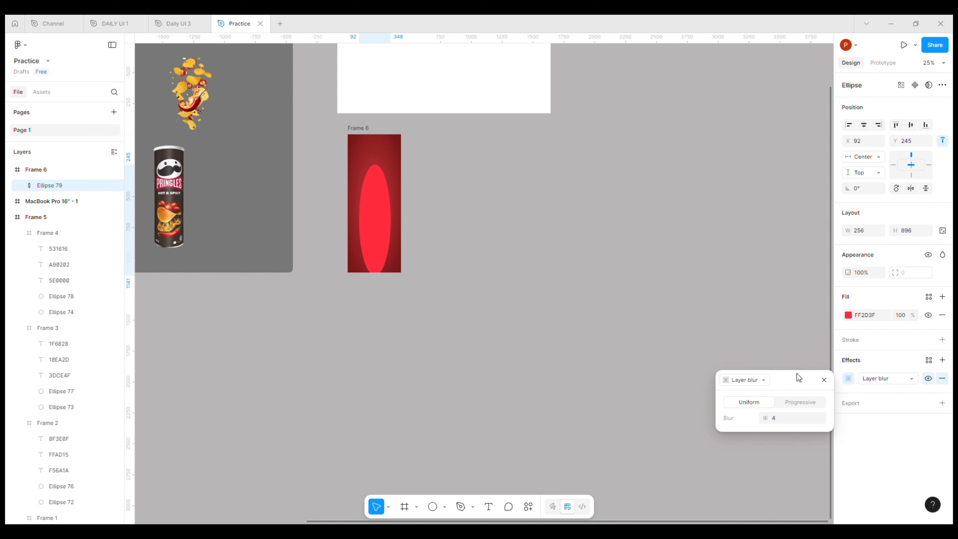
- Try uniform blur strengths such as 20 and 60 on the red ellipse's layer blur
{"action": "scroll", "coordinate": [365, 210], "scroll_direction": "up", "scroll_amount": 3}
{"action": "left_click", "coordinate": [364, 209]}
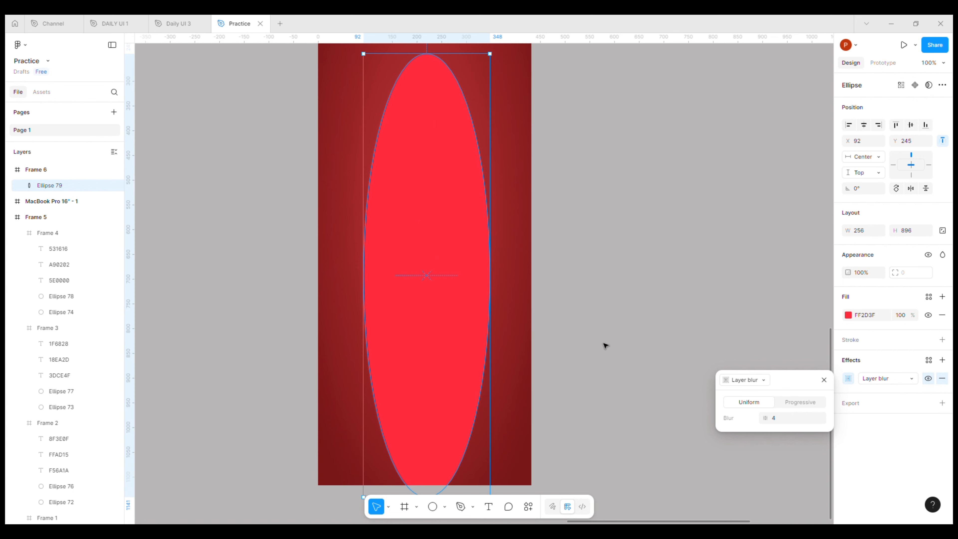
{"action": "left_click", "coordinate": [778, 419]}
{"action": "type", "text": "60"}
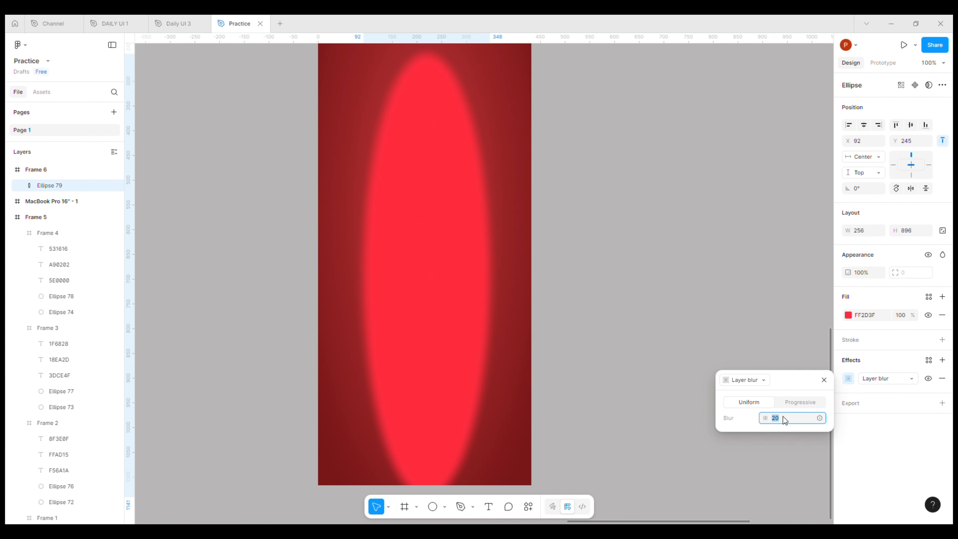
{"action": "key", "text": "Return"}
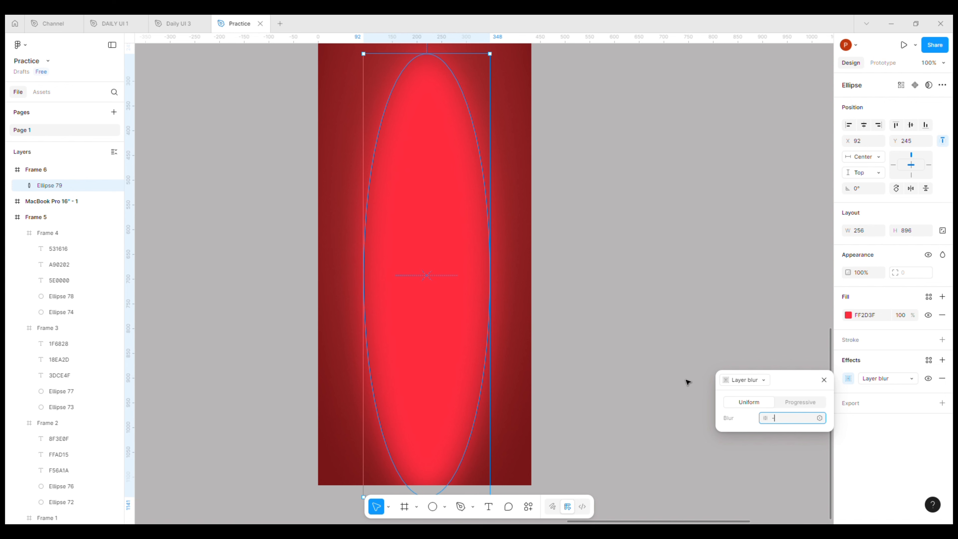
{"action": "left_click_drag", "start_coordinate": [773, 419], "coordinate": [774, 419]}
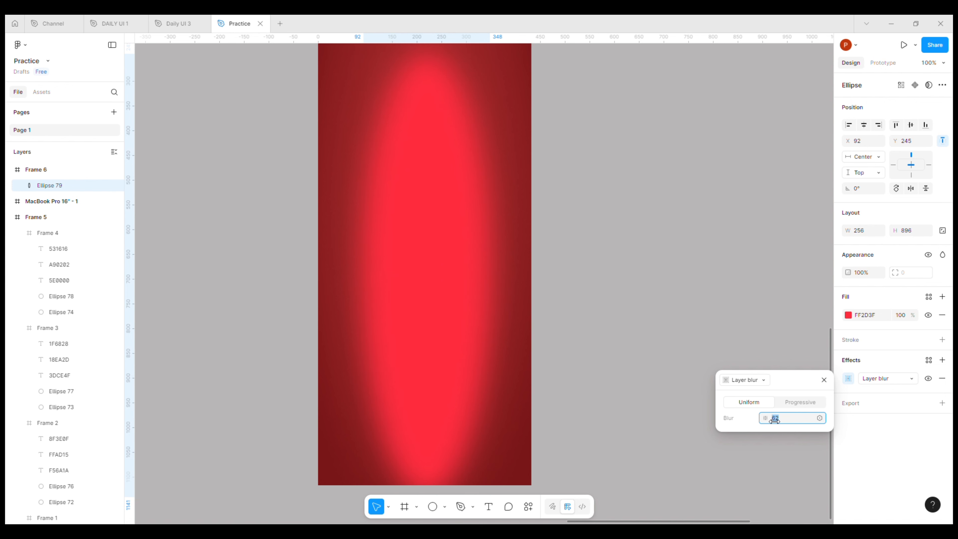
{"action": "key", "text": "Escape"}
{"action": "key", "text": "minus"}
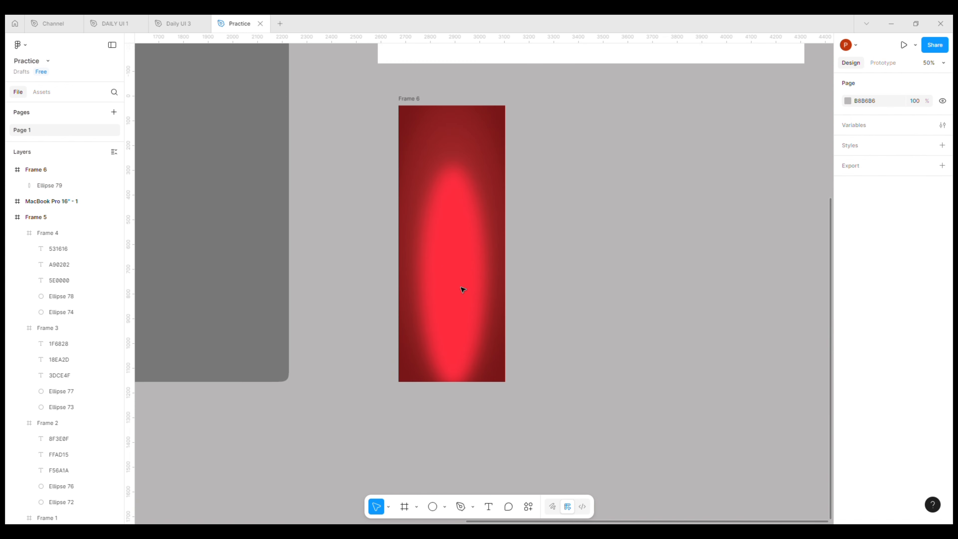
- Raise the red ellipse's layer blur to about 169.3 and check the glow in the frame
{"action": "left_click", "coordinate": [847, 378]}
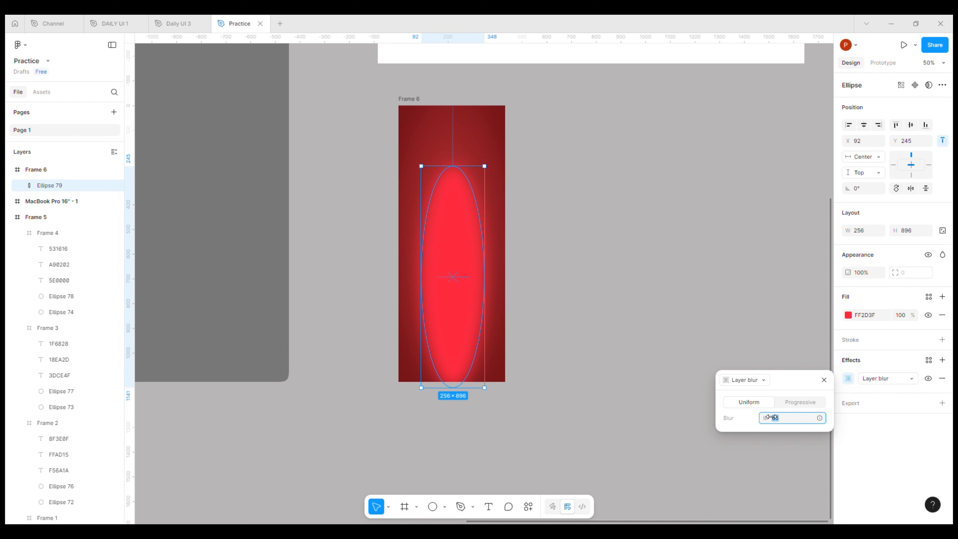
{"action": "left_click_drag", "start_coordinate": [771, 417], "coordinate": [851, 441]}
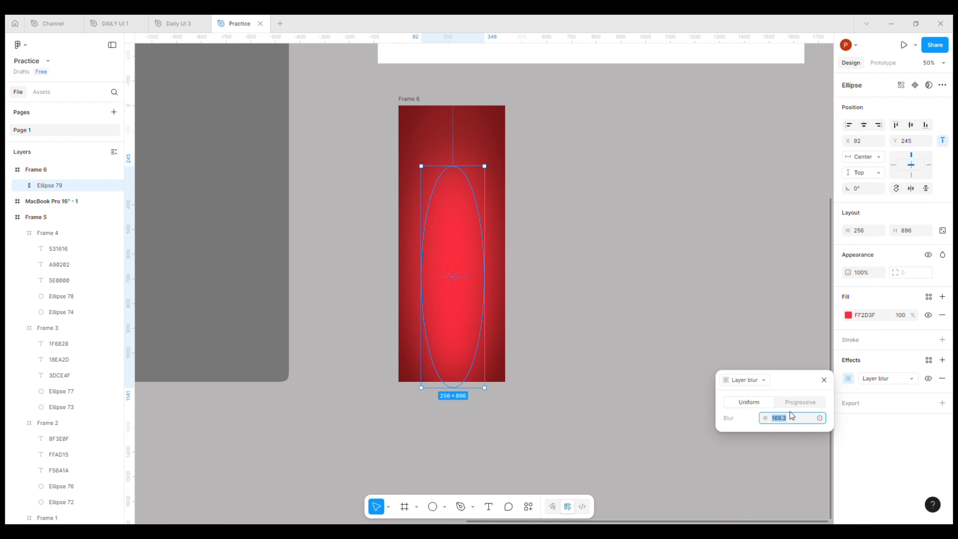
{"action": "left_click", "coordinate": [629, 308]}
{"action": "key", "text": "ctrl+minus"}
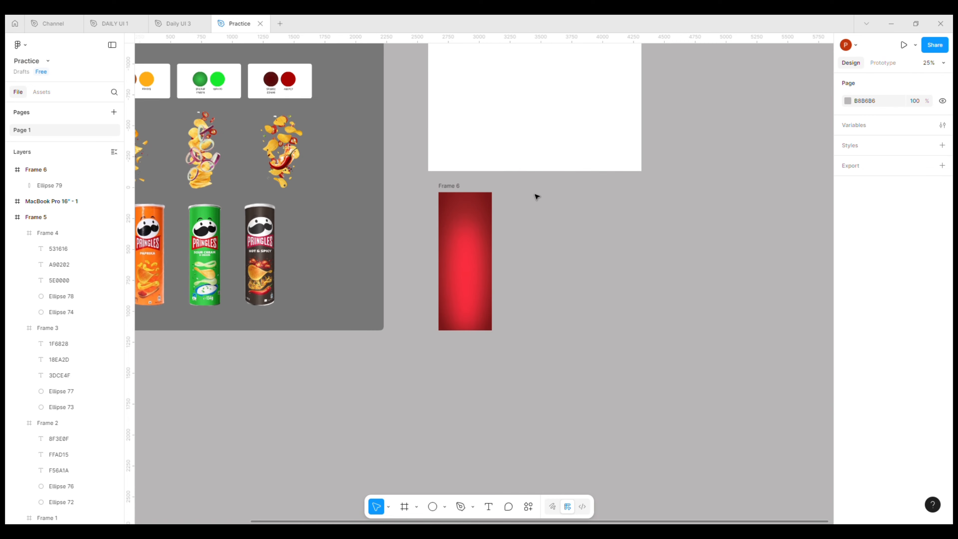
- Set the opacity of the blurred ellipse's FF2D3F fill to 95%
{"action": "left_click_drag", "start_coordinate": [296, 271], "coordinate": [400, 273]}
{"action": "left_click", "coordinate": [571, 319]}
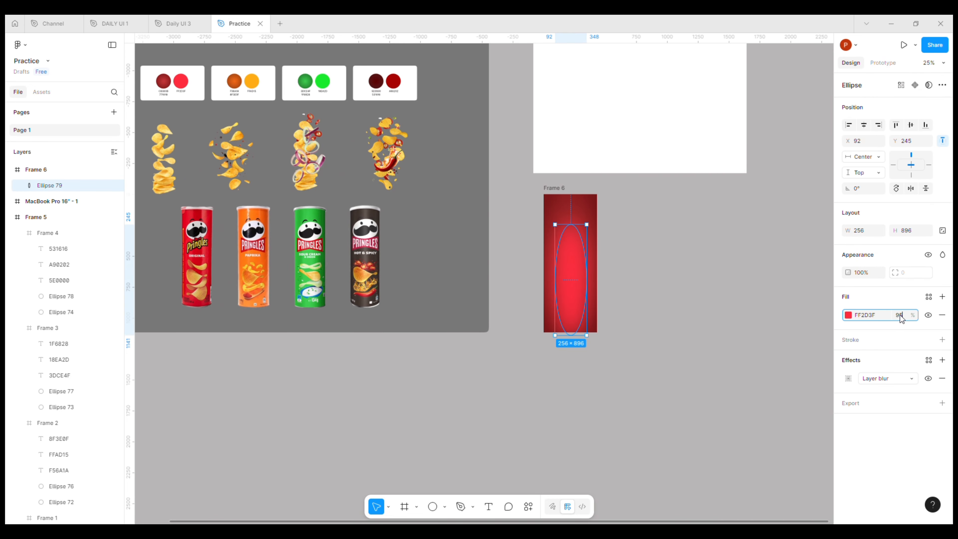
{"action": "key", "text": "Return"}
{"action": "left_click", "coordinate": [634, 321]}
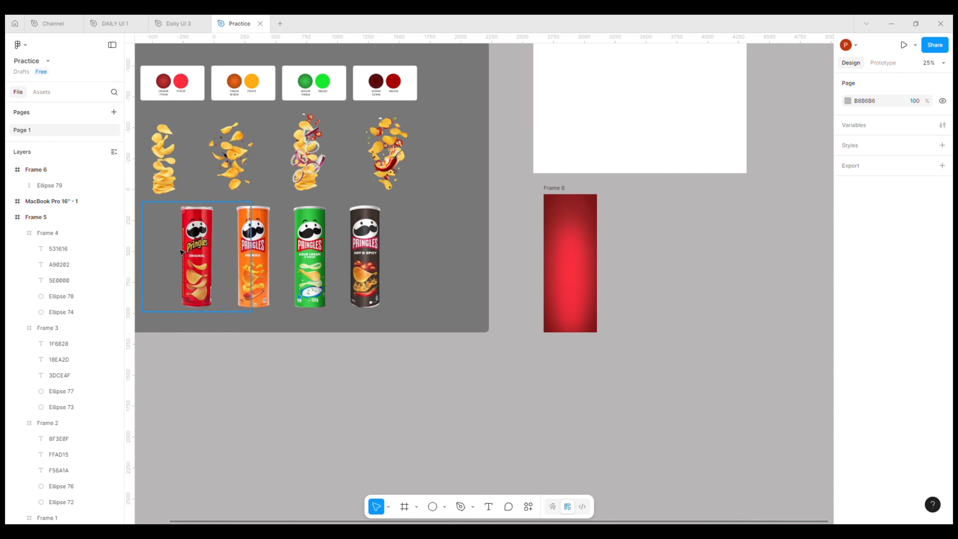
- Place a copy of the red Original can in the red frame, centre it horizontally and lower it to Y 413
{"action": "left_click_drag", "start_coordinate": [164, 223], "coordinate": [571, 283]}
{"action": "left_click_drag", "start_coordinate": [866, 139], "coordinate": [753, 244]}
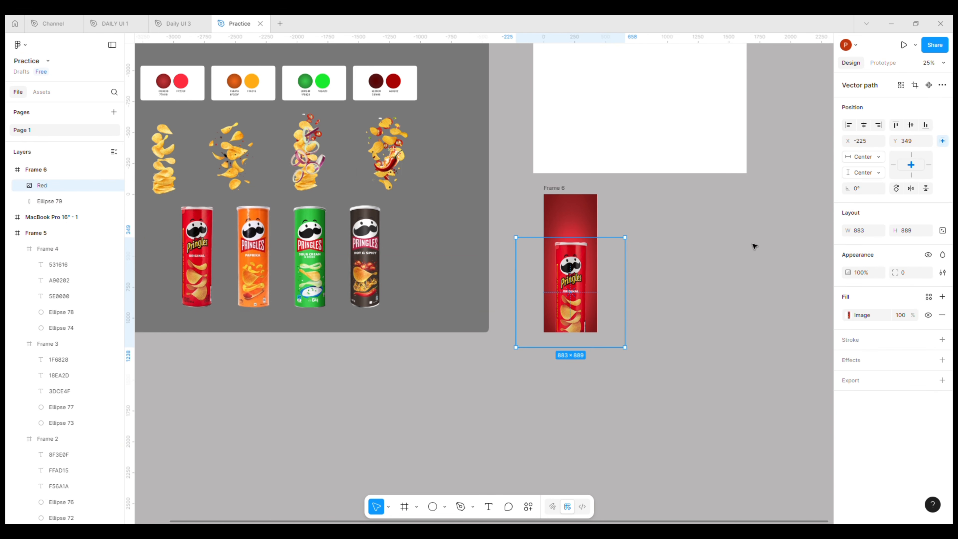
{"action": "scroll", "coordinate": [565, 277], "scroll_direction": "up", "scroll_amount": 3}
{"action": "left_click_drag", "start_coordinate": [593, 286], "coordinate": [594, 301]}
- Reduce the ellipse's layer blur to about 146.4 and set its fill opacity back to 100%
{"action": "left_click", "coordinate": [579, 197]}
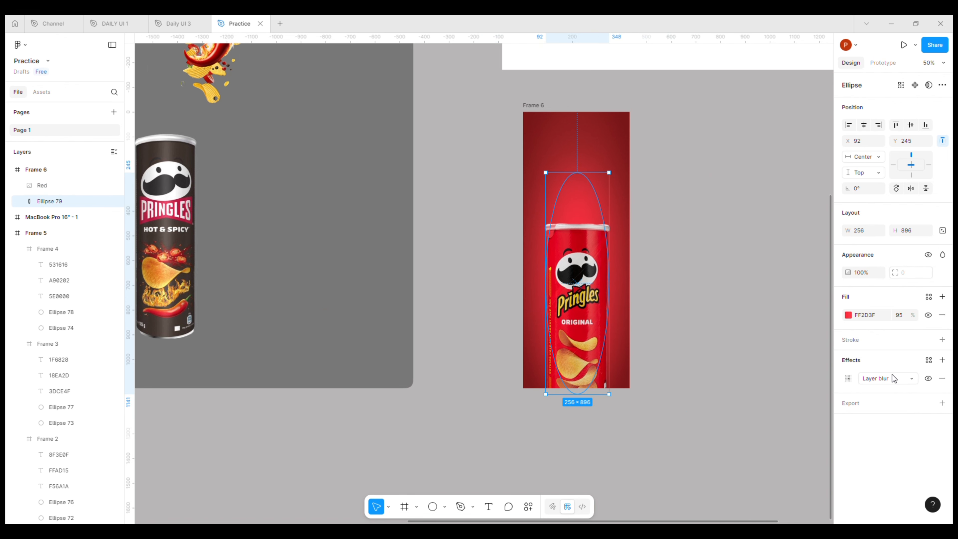
{"action": "left_click", "coordinate": [848, 378]}
{"action": "left_click", "coordinate": [776, 419]}
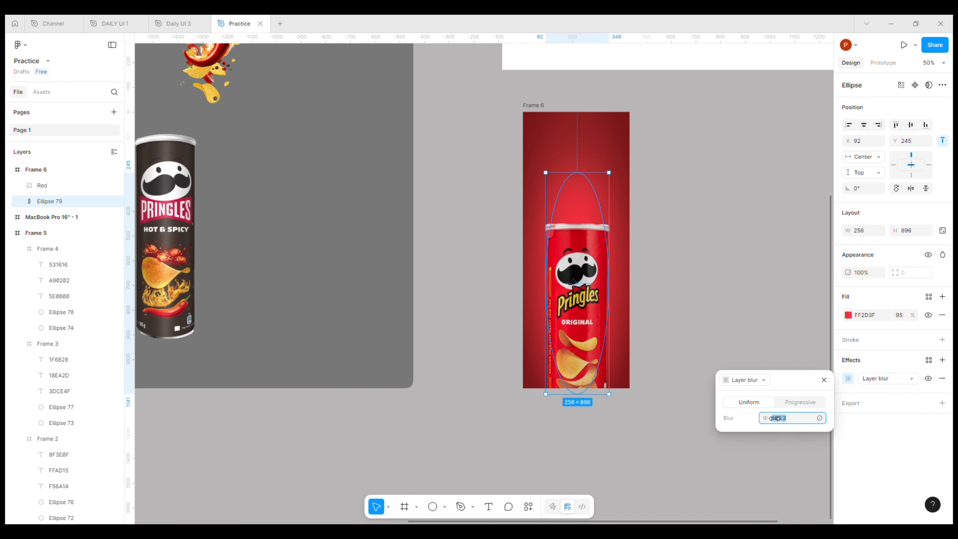
{"action": "left_click_drag", "start_coordinate": [776, 417], "coordinate": [655, 416]}
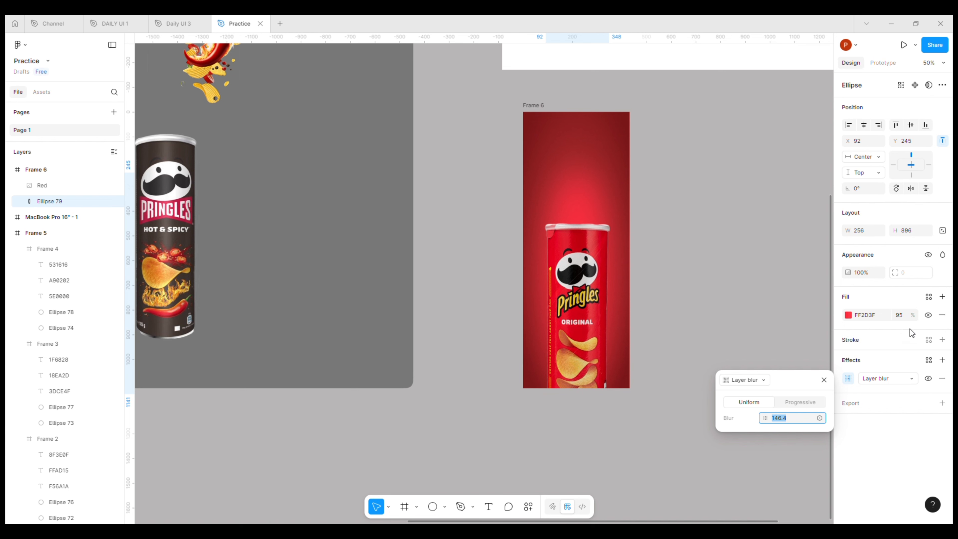
{"action": "left_click", "coordinate": [903, 317]}
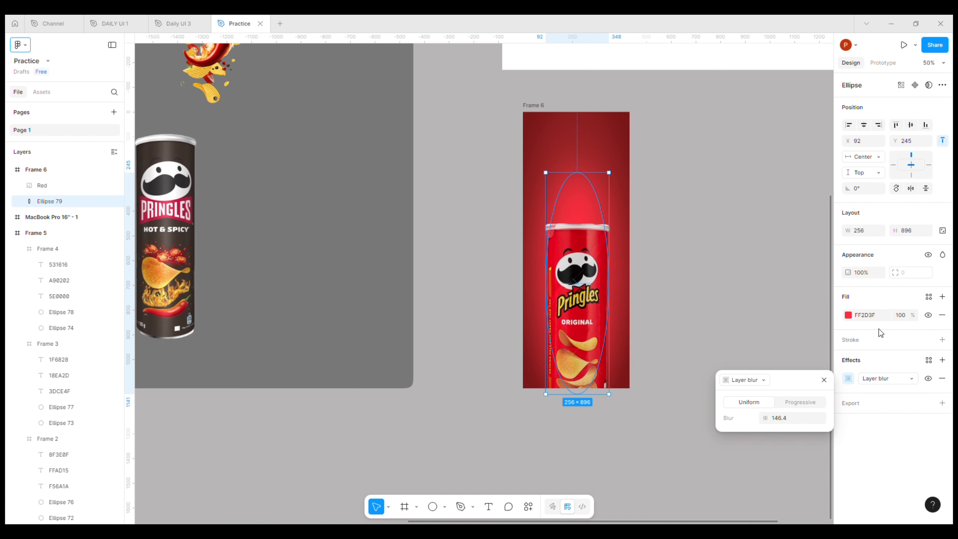
{"action": "left_click", "coordinate": [686, 307]}
- Move the Original can further down in the red frame to Y 445, keeping it centred
{"action": "left_click", "coordinate": [582, 307]}
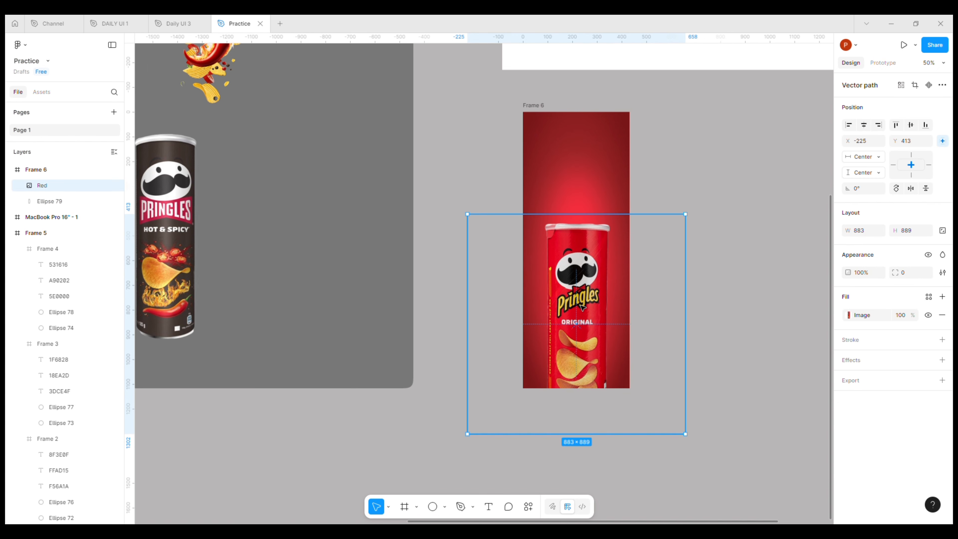
{"action": "left_click_drag", "start_coordinate": [582, 307], "coordinate": [583, 315]}
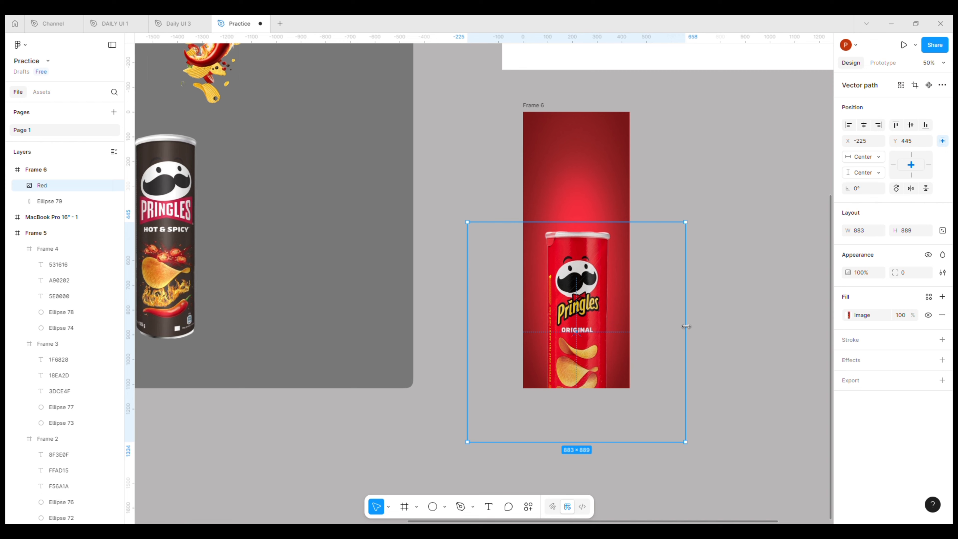
{"action": "left_click", "coordinate": [705, 218]}
- Add a horizontal ruler guide across the red frame at the top edge of the can
{"action": "left_click_drag", "start_coordinate": [643, 40], "coordinate": [611, 244]}
{"action": "scroll", "coordinate": [611, 238], "scroll_direction": "up", "scroll_amount": 5}
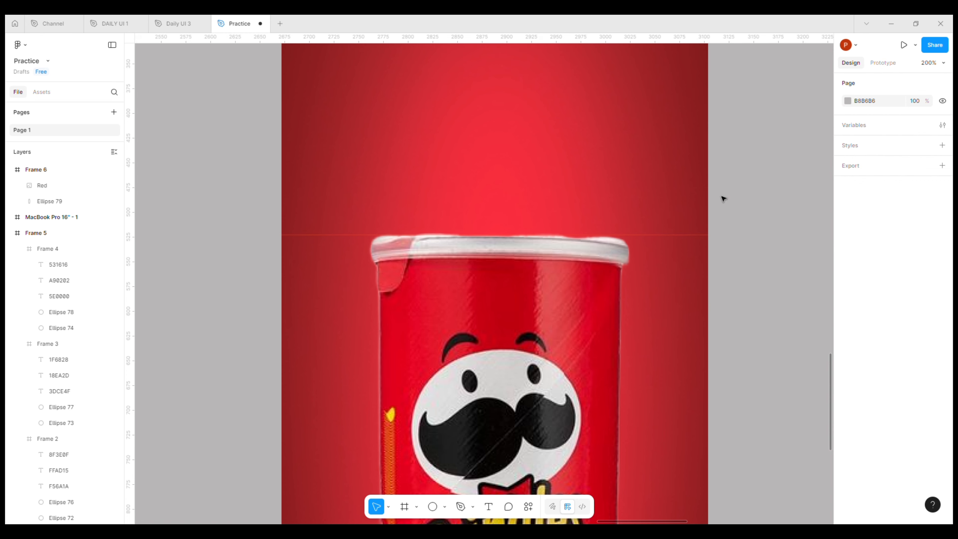
{"action": "key", "text": "minus"}
{"action": "key", "text": "minus"}
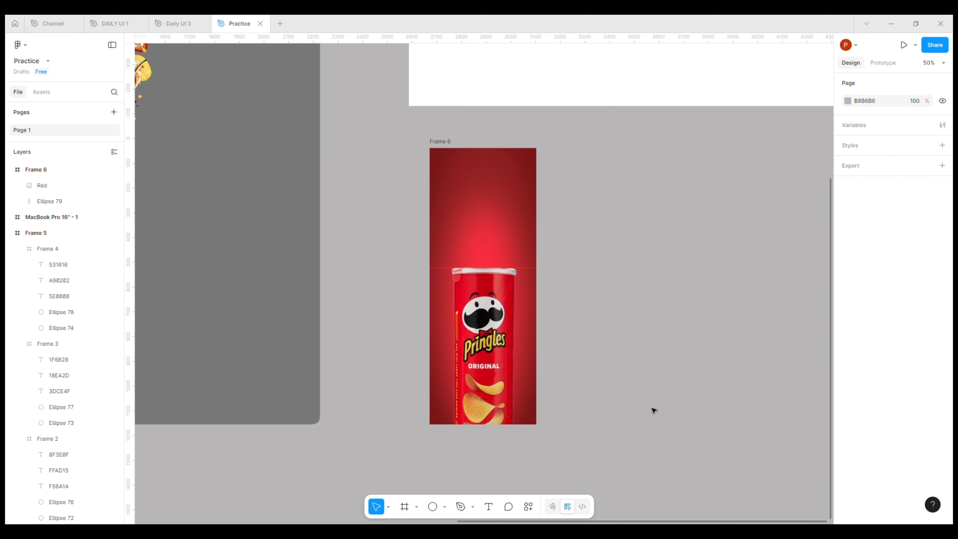
- Place a copy of the plain stacked chips image above the can in the red frame and centre it horizontally
{"action": "scroll", "coordinate": [586, 342], "scroll_direction": "down", "scroll_amount": 3}
{"action": "scroll", "coordinate": [585, 342], "scroll_direction": "right", "scroll_amount": 3}
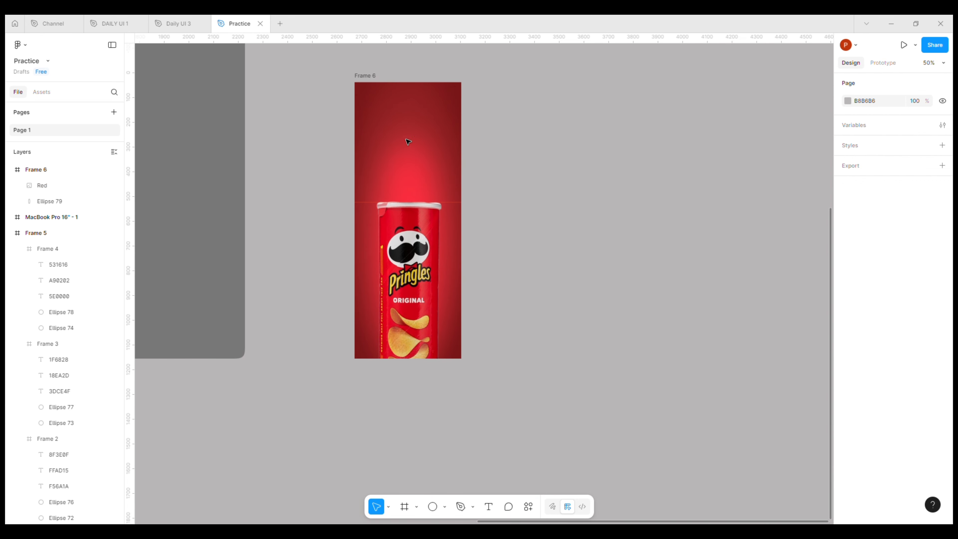
{"action": "left_click_drag", "start_coordinate": [297, 240], "coordinate": [686, 355]}
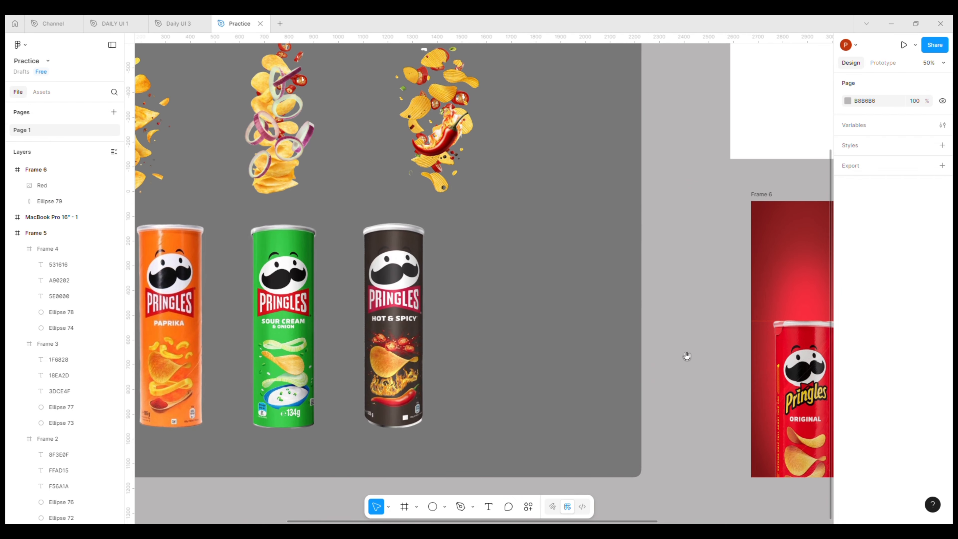
{"action": "left_click_drag", "start_coordinate": [399, 256], "coordinate": [639, 318]}
{"action": "left_click_drag", "start_coordinate": [225, 186], "coordinate": [652, 325]}
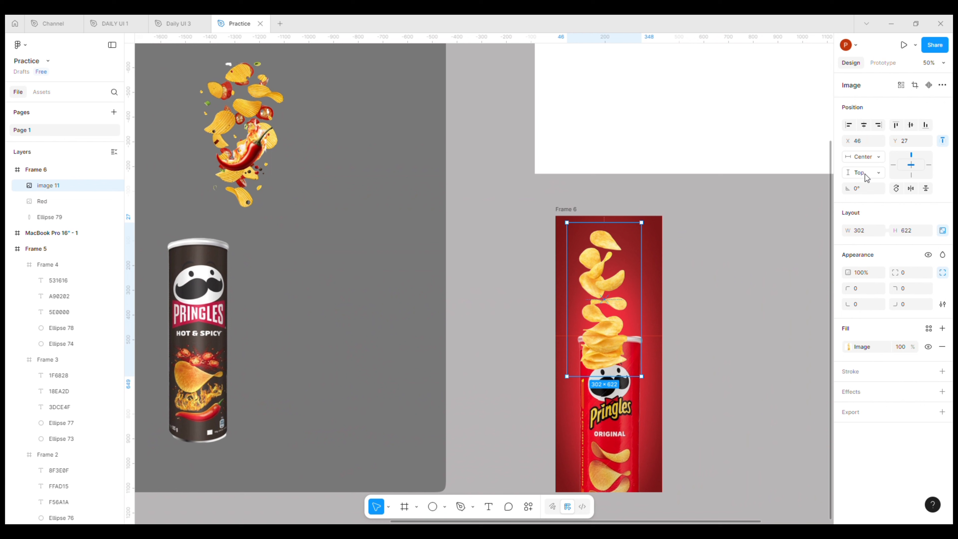
{"action": "left_click", "coordinate": [866, 128]}
- Reorder the layers so the chips image lies behind the can and in front of the blurred ellipse
{"action": "left_click", "coordinate": [26, 205]}
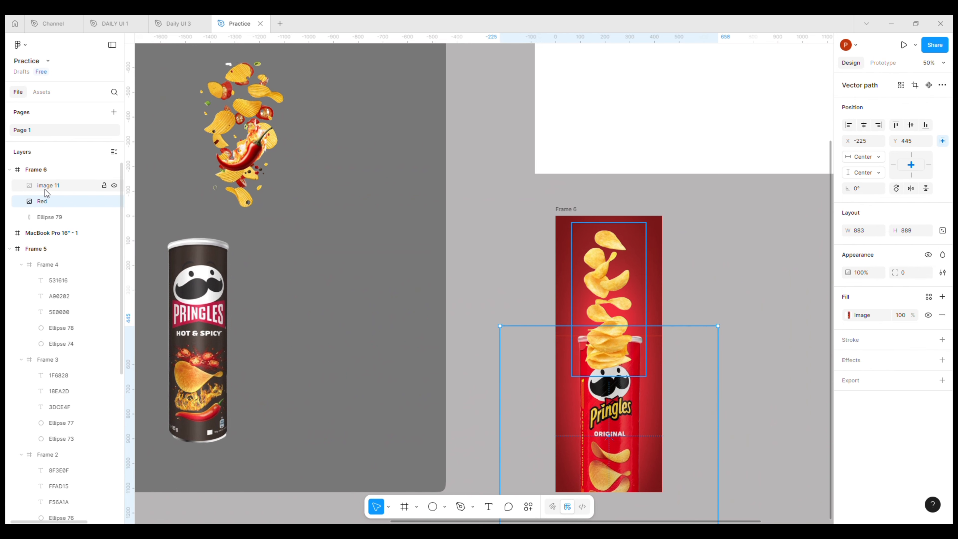
{"action": "left_click_drag", "start_coordinate": [44, 188], "coordinate": [46, 214]}
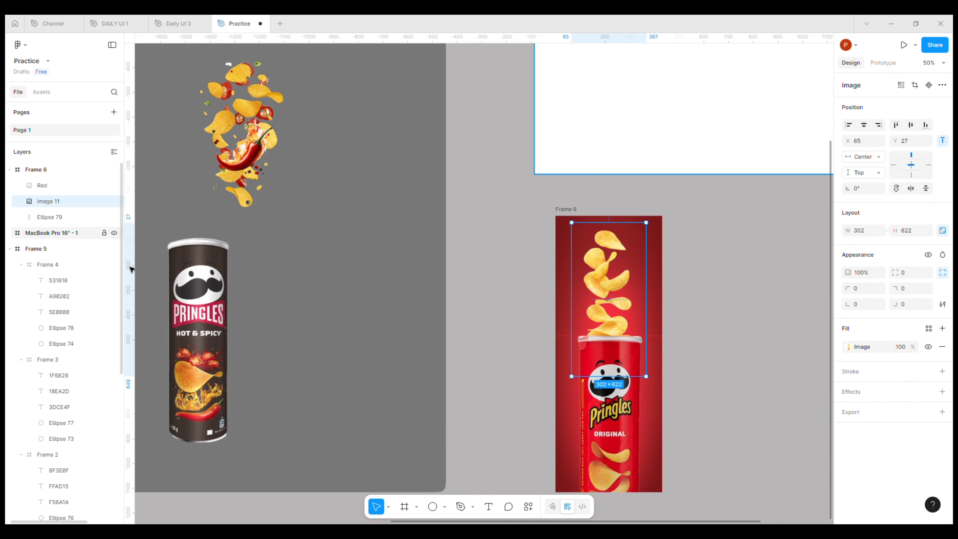
{"action": "left_click", "coordinate": [31, 218]}
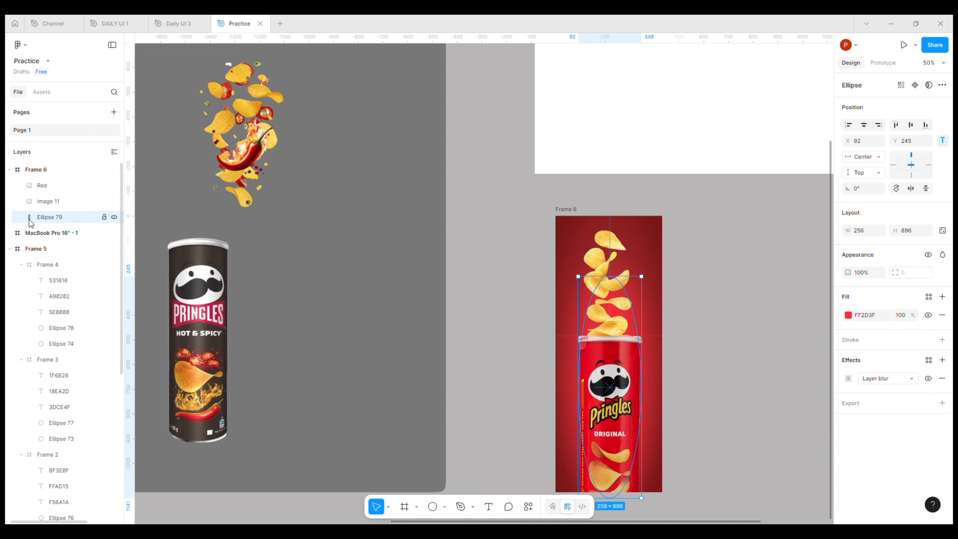
- Lower the chips image to Y 71 and scale it proportionally about its horizontal centre to 200 × 413
{"action": "left_click", "coordinate": [605, 267]}
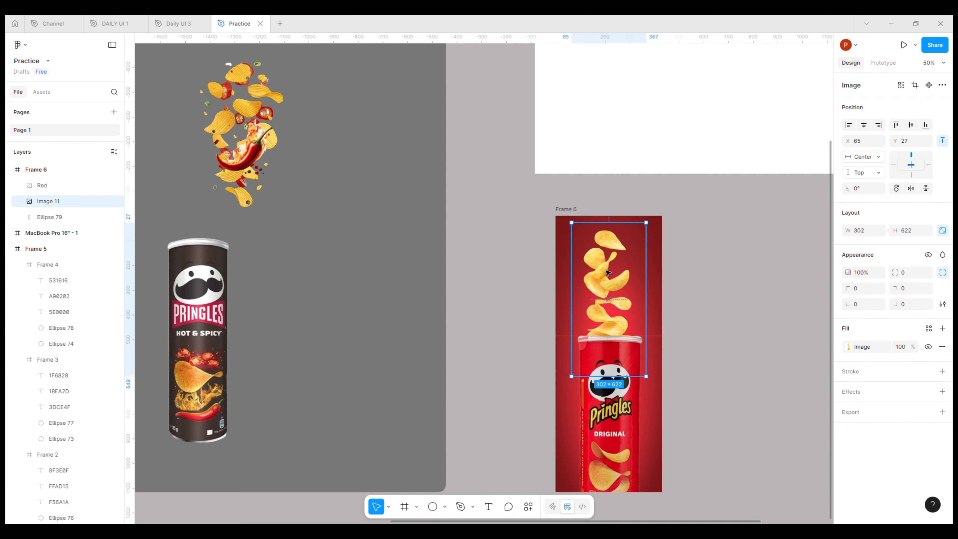
{"action": "left_click_drag", "start_coordinate": [605, 265], "coordinate": [605, 275]}
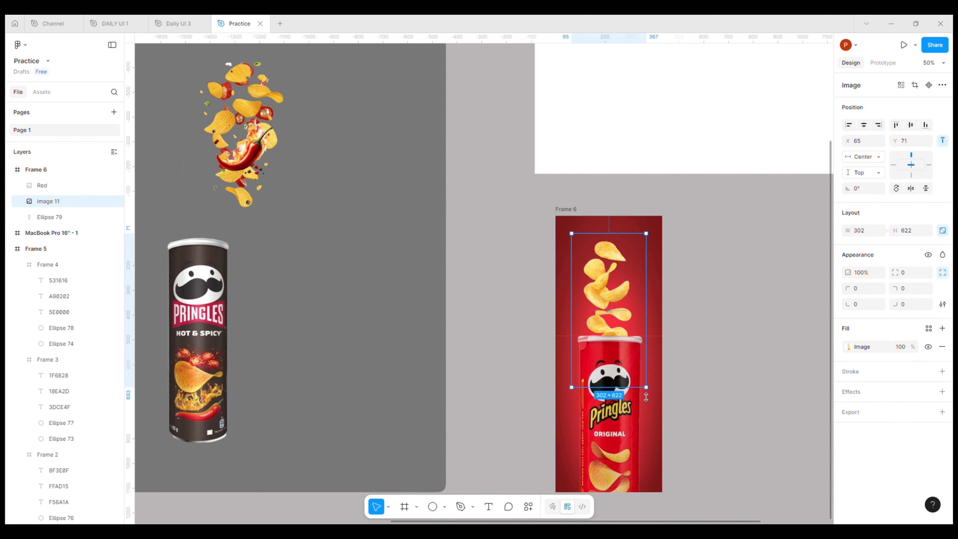
{"action": "left_click_drag", "start_coordinate": [646, 397], "coordinate": [634, 346]}
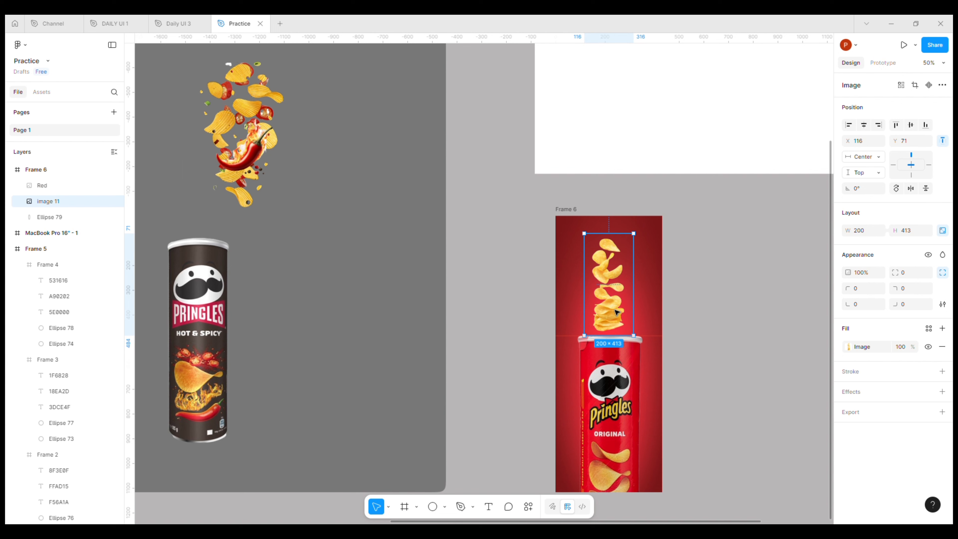
- Move the chips image down behind the red can to Y 503 and rename its layer Chips
{"action": "left_click_drag", "start_coordinate": [616, 312], "coordinate": [613, 369]}
{"action": "left_click_drag", "start_coordinate": [563, 387], "coordinate": [563, 390]}
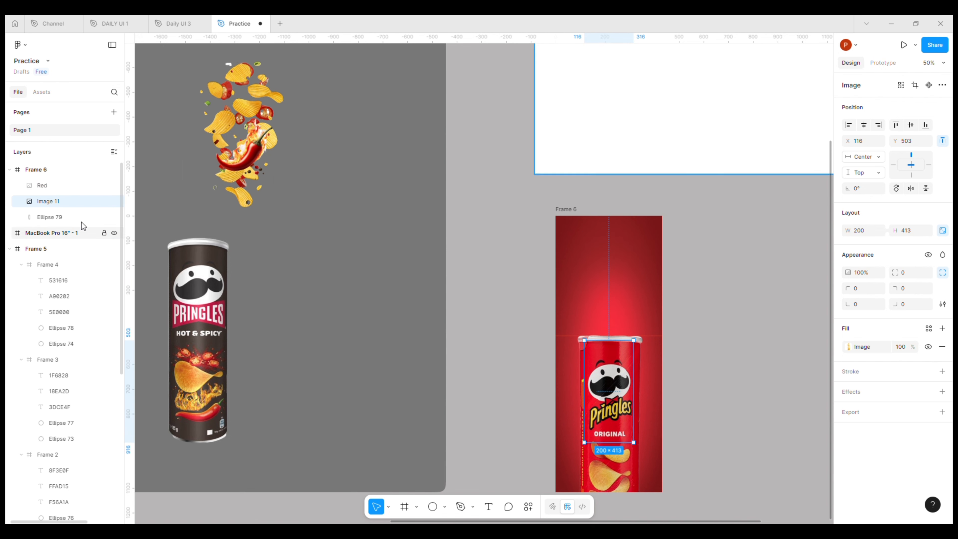
{"action": "double_click", "coordinate": [56, 202]}
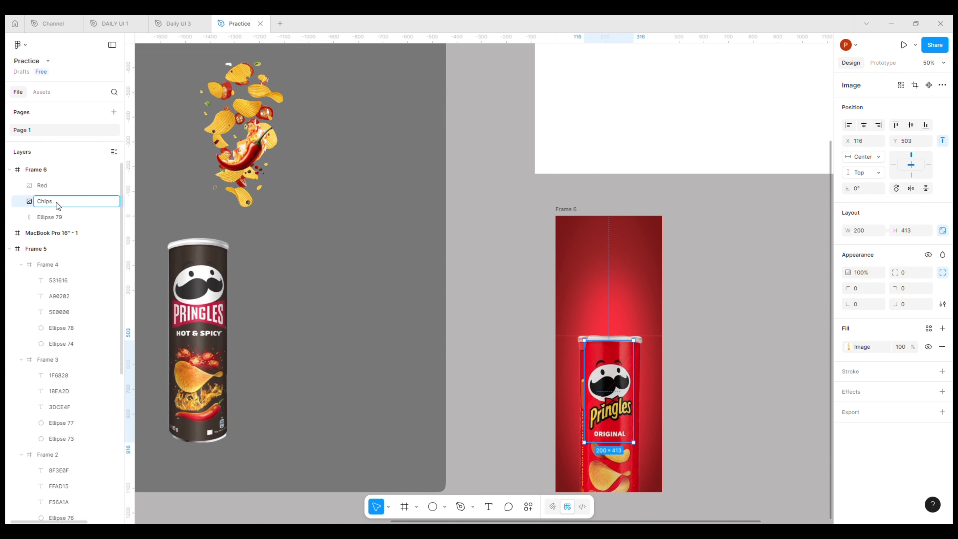
{"action": "left_click", "coordinate": [65, 221]}
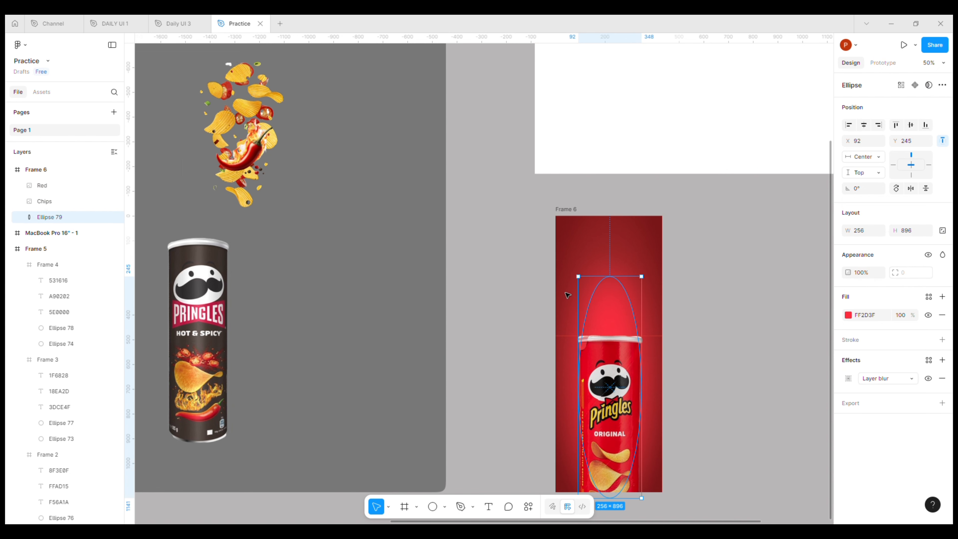
{"action": "left_click", "coordinate": [538, 256]}
- Duplicate the red Original frame directly below itself at X 2672, Y 1243
{"action": "left_click_drag", "start_coordinate": [758, 364], "coordinate": [589, 319]}
{"action": "key", "text": "minus"}
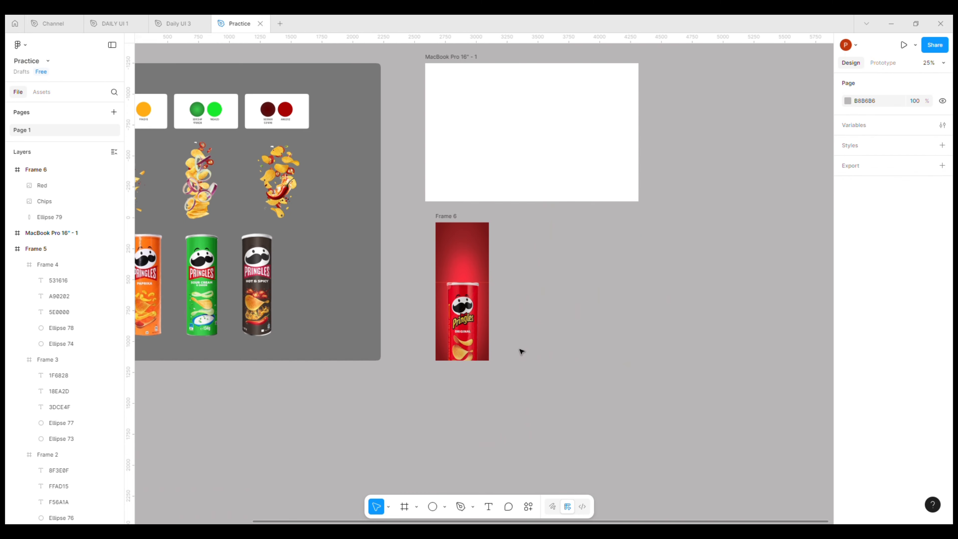
{"action": "left_click_drag", "start_coordinate": [515, 359], "coordinate": [559, 325]}
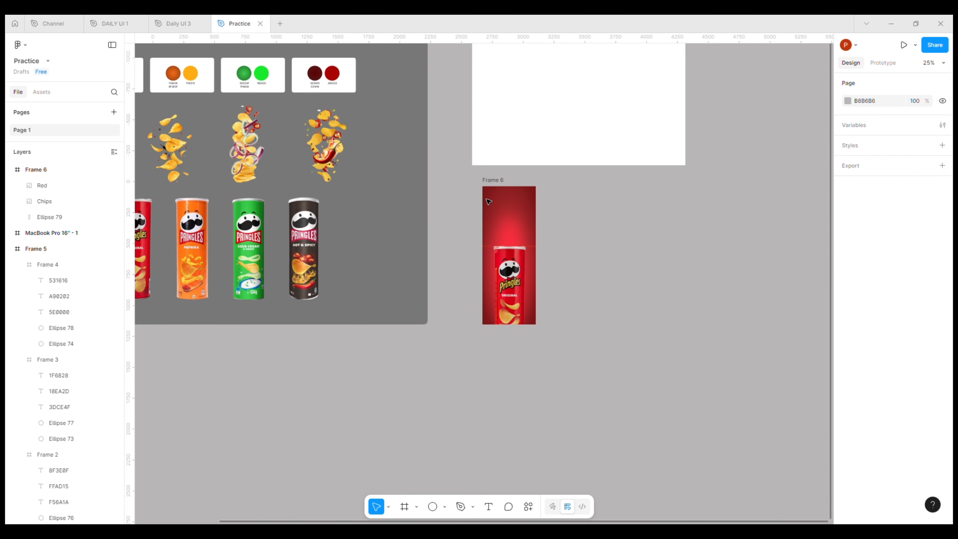
{"action": "left_click", "coordinate": [497, 182]}
{"action": "left_click_drag", "start_coordinate": [496, 183], "coordinate": [491, 327]}
{"action": "left_click_drag", "start_coordinate": [490, 333], "coordinate": [491, 333]}
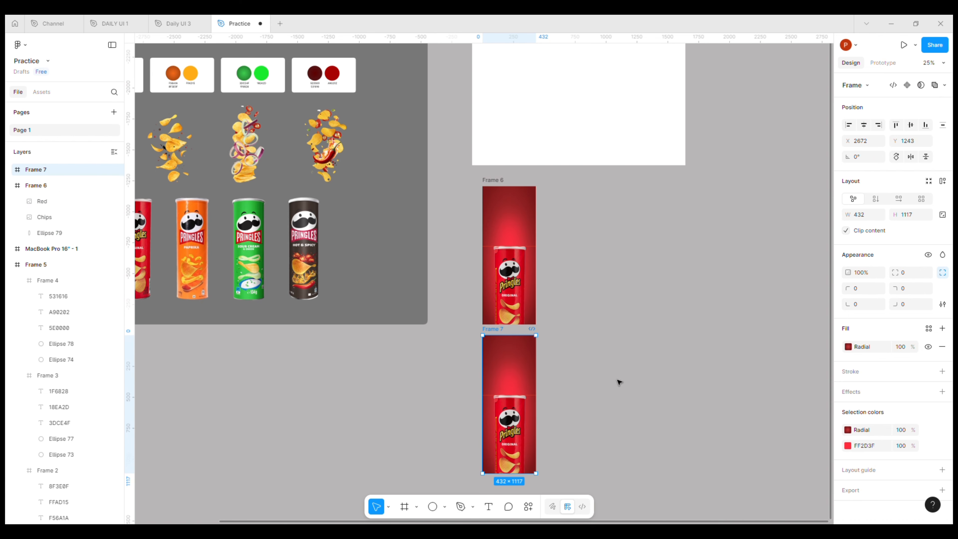
- Copy the radial F56A1A to 8F3E0F gradient fill from the orange circle in the second colour card
{"action": "left_click_drag", "start_coordinate": [603, 347], "coordinate": [638, 278]}
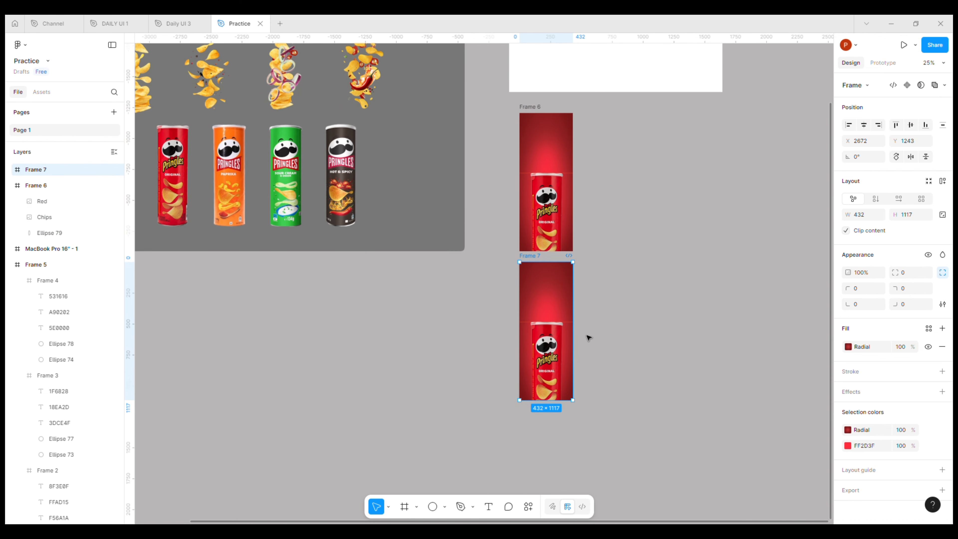
{"action": "left_click_drag", "start_coordinate": [339, 166], "coordinate": [495, 312]}
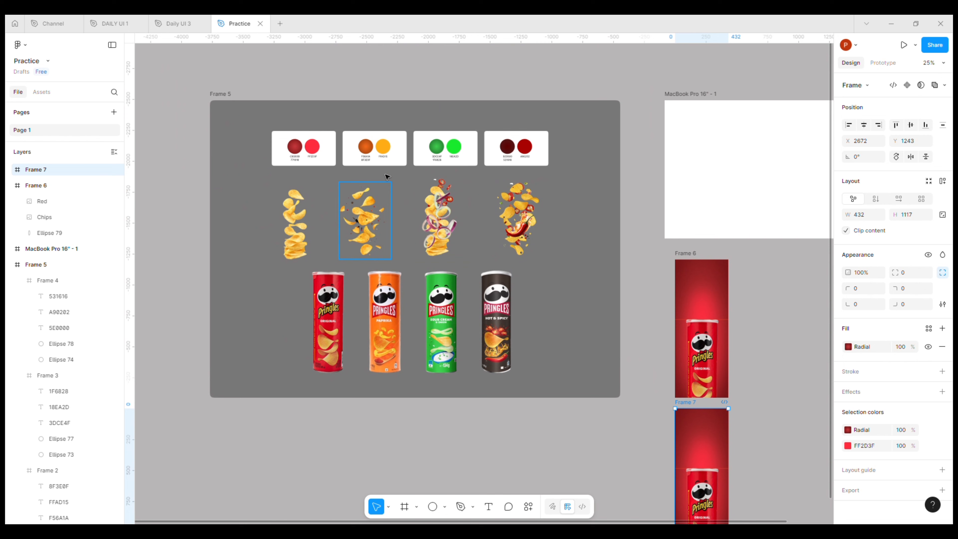
{"action": "left_click", "coordinate": [370, 155]}
{"action": "double_click", "coordinate": [369, 151]}
{"action": "double_click", "coordinate": [369, 150]}
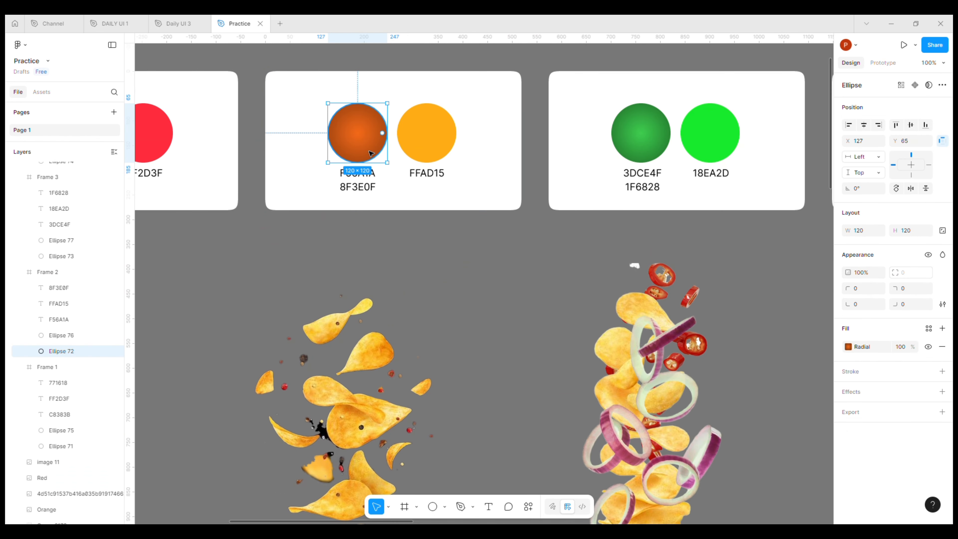
{"action": "left_click", "coordinate": [848, 316]}
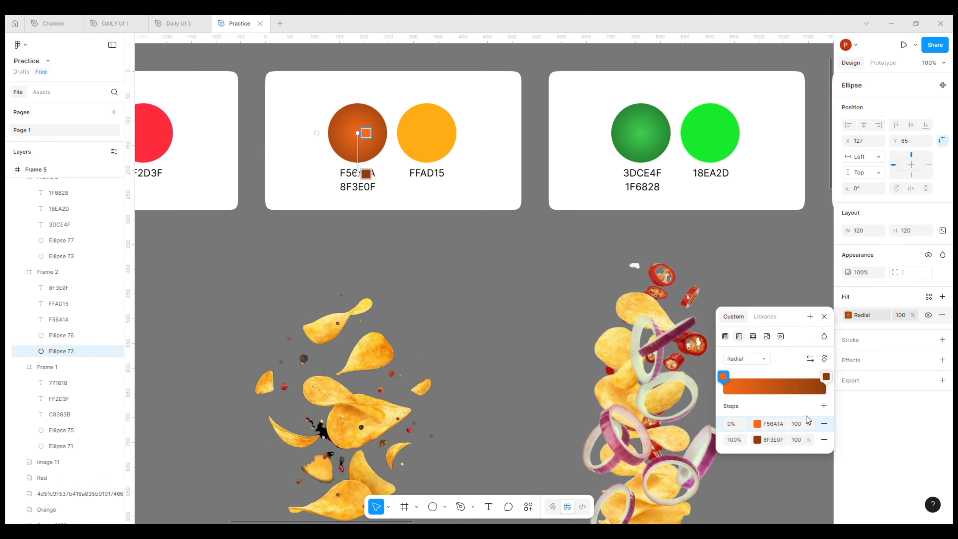
{"action": "left_click", "coordinate": [925, 323]}
{"action": "left_click", "coordinate": [755, 388]}
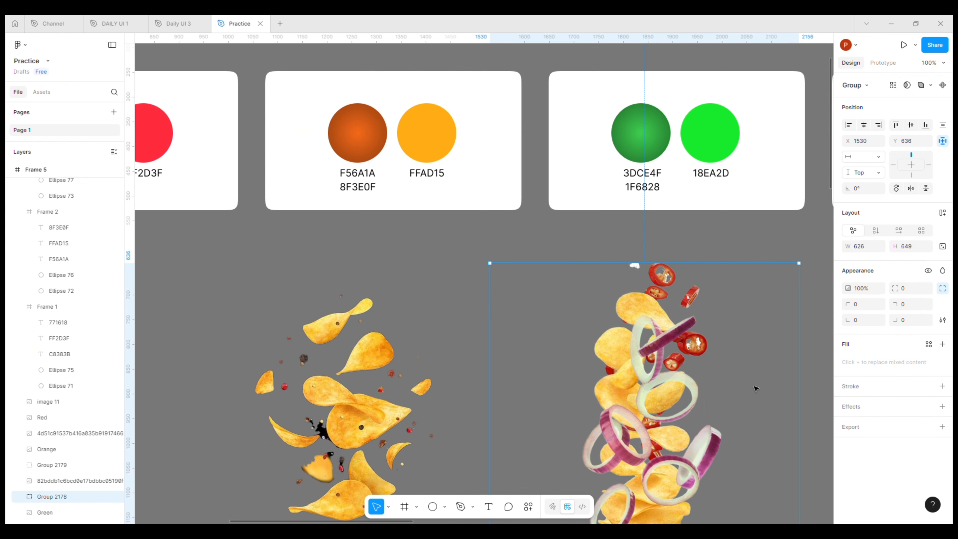
- Apply the copied orange radial gradient as the background fill of the duplicated frame
{"action": "key", "text": "minus"}
{"action": "key", "text": "minus"}
{"action": "scroll", "coordinate": [725, 397], "scroll_direction": "down", "scroll_amount": 6}
{"action": "scroll", "coordinate": [725, 397], "scroll_direction": "right", "scroll_amount": 4}
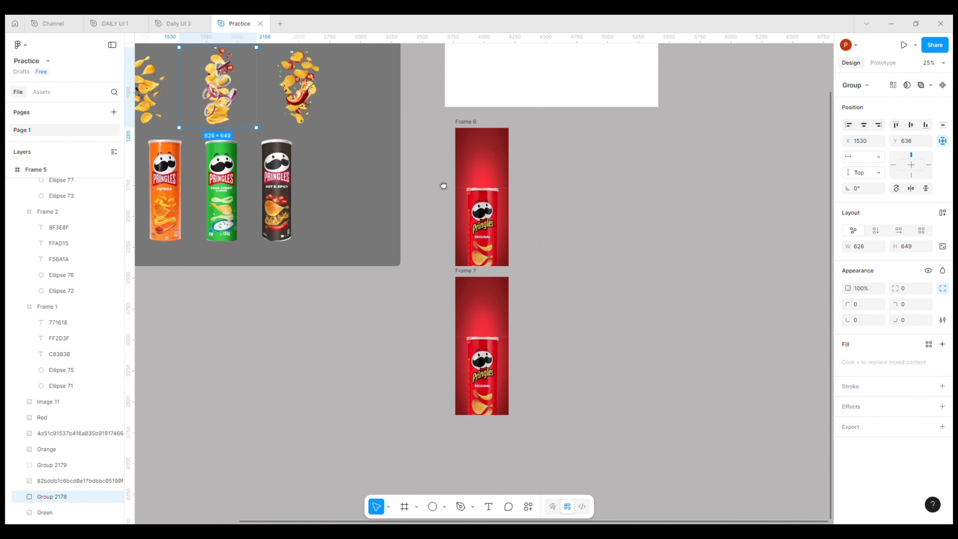
{"action": "left_click", "coordinate": [476, 362]}
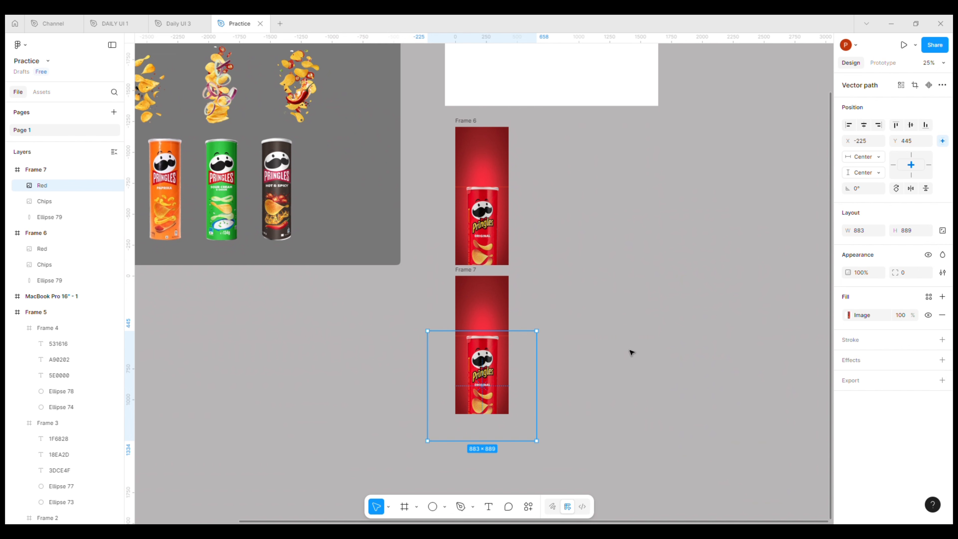
{"action": "left_click", "coordinate": [478, 278]}
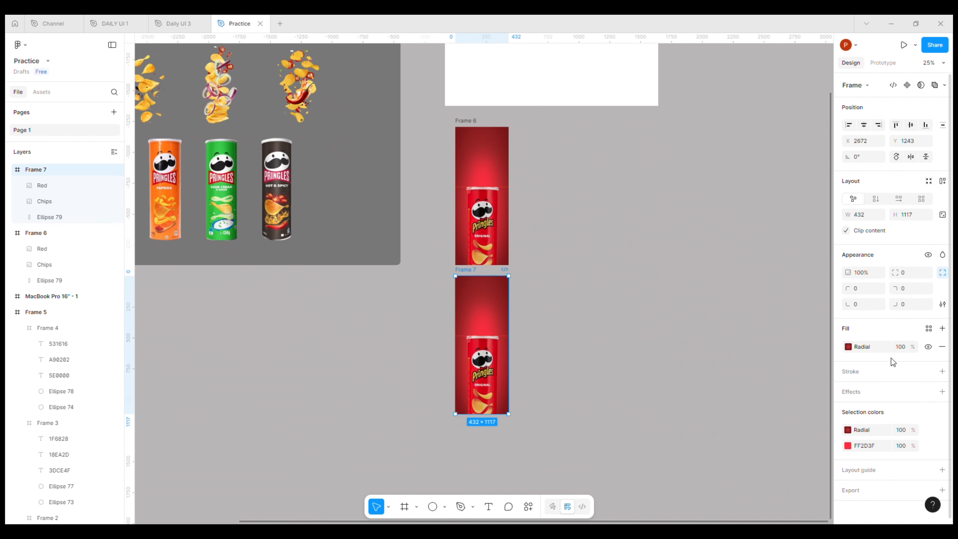
{"action": "key", "text": "ctrl+v"}
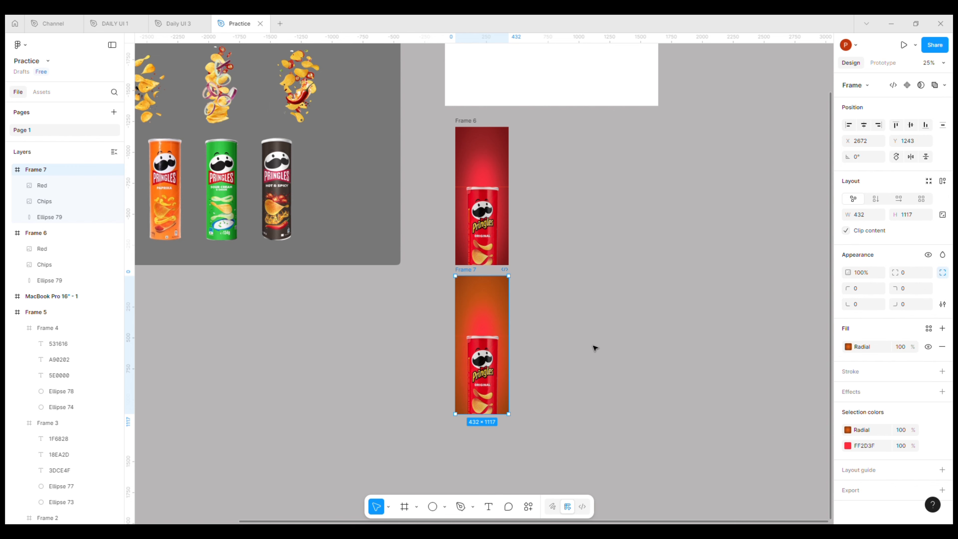
- Recolour the blurred ellipse in the duplicated frame to FFAD15, sampled from the yellow-orange palette circle
{"action": "left_click", "coordinate": [487, 325]}
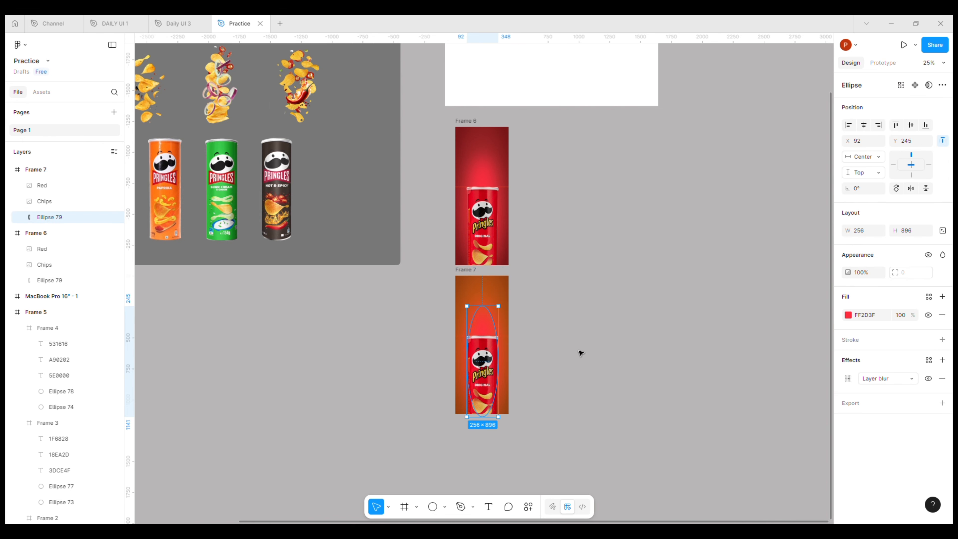
{"action": "left_click", "coordinate": [847, 314]}
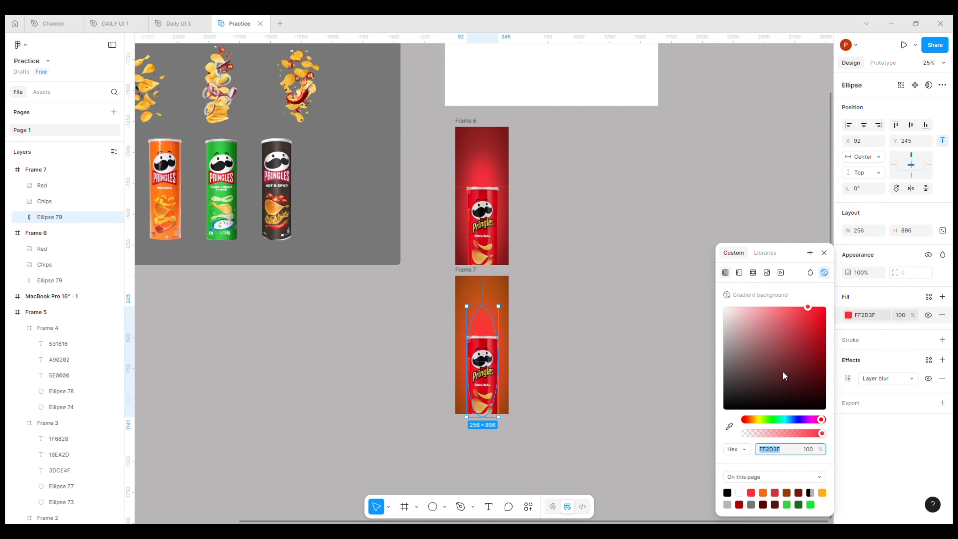
{"action": "left_click", "coordinate": [729, 426]}
{"action": "scroll", "coordinate": [339, 166], "scroll_direction": "up", "scroll_amount": 3}
{"action": "scroll", "coordinate": [340, 166], "scroll_direction": "left", "scroll_amount": 5}
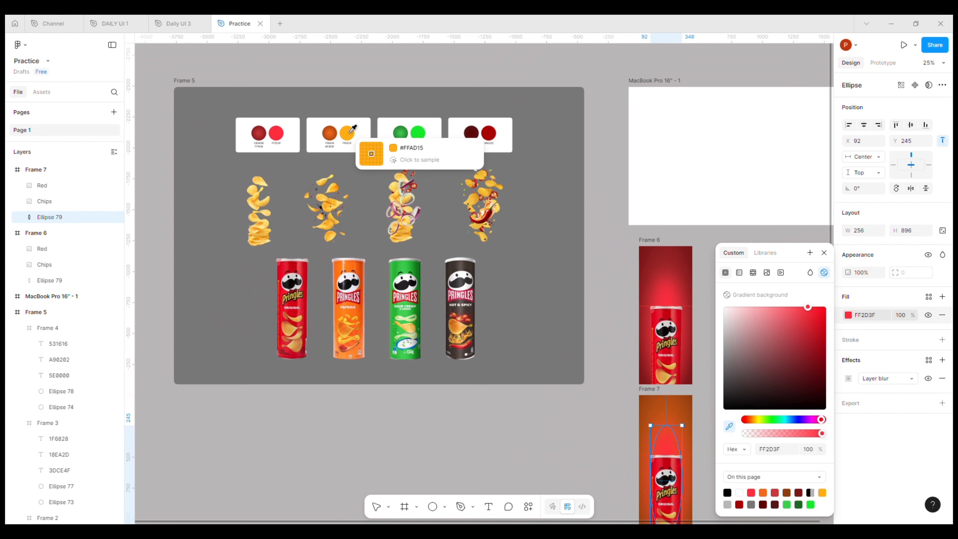
{"action": "left_click", "coordinate": [351, 131]}
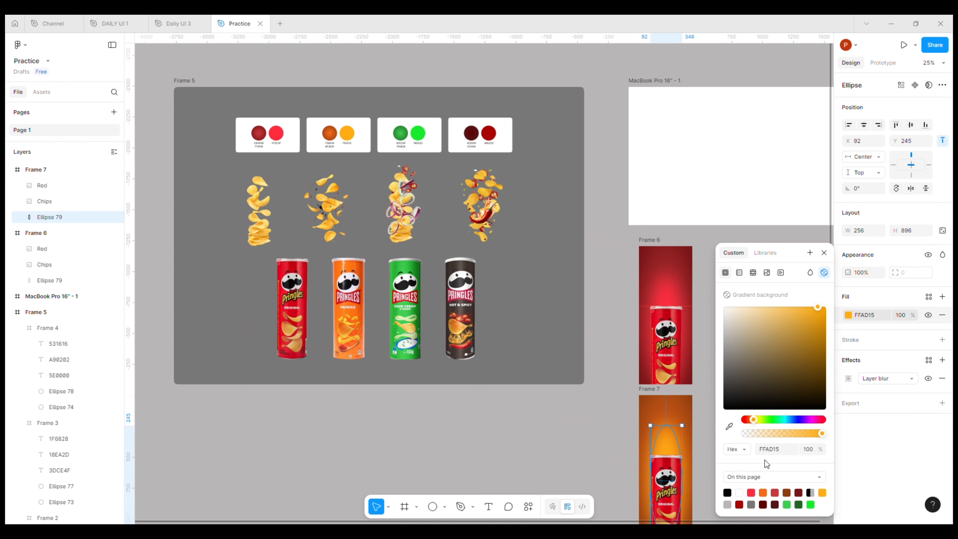
{"action": "left_click", "coordinate": [613, 418]}
- Replace the red can in the duplicated frame with a copy of the orange Paprika can and centre it horizontally
{"action": "scroll", "coordinate": [490, 332], "scroll_direction": "down", "scroll_amount": 3}
{"action": "scroll", "coordinate": [490, 331], "scroll_direction": "right", "scroll_amount": 2}
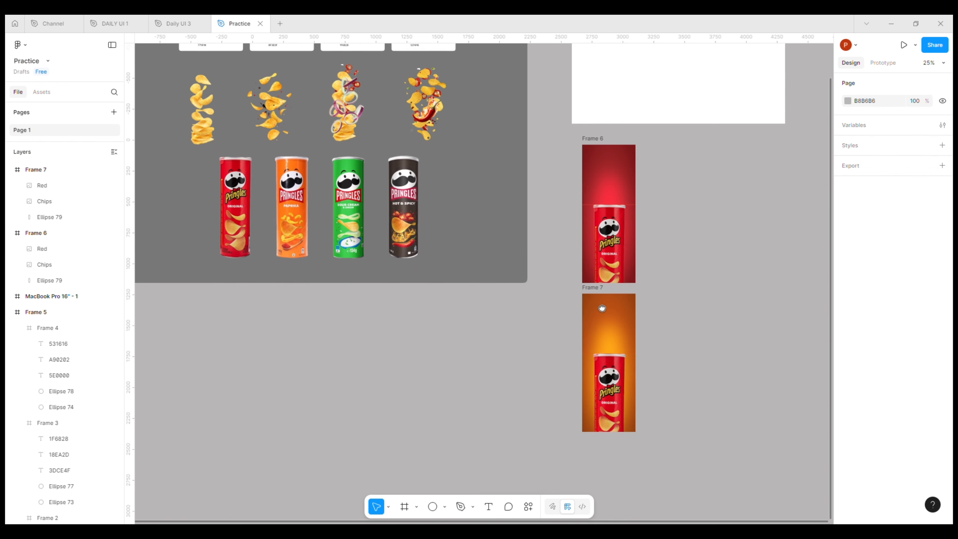
{"action": "left_click", "coordinate": [297, 215]}
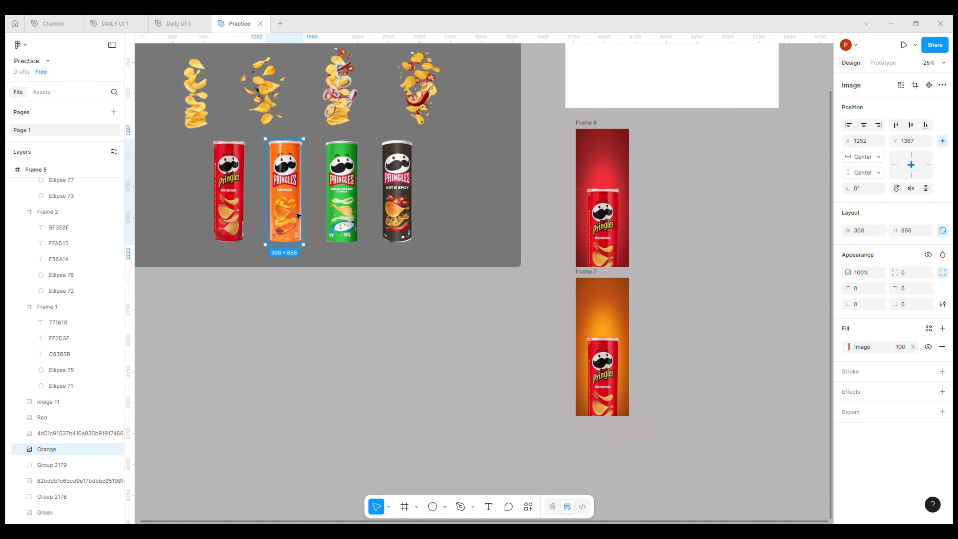
{"action": "right_click", "coordinate": [285, 195]}
{"action": "left_click", "coordinate": [296, 181]}
{"action": "right_click", "coordinate": [293, 177]}
{"action": "left_click", "coordinate": [307, 183]}
{"action": "left_click", "coordinate": [605, 370]}
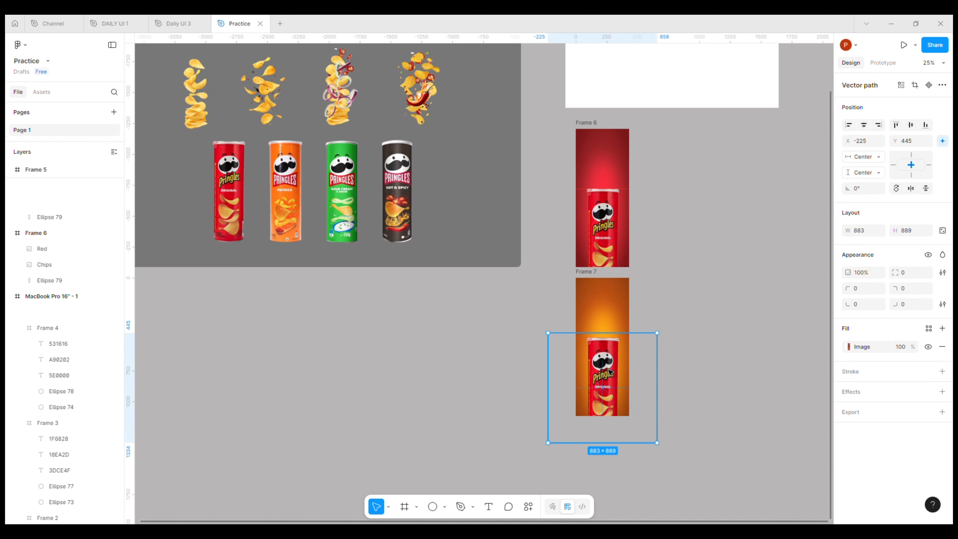
{"action": "right_click", "coordinate": [606, 371]}
{"action": "left_click", "coordinate": [637, 237]}
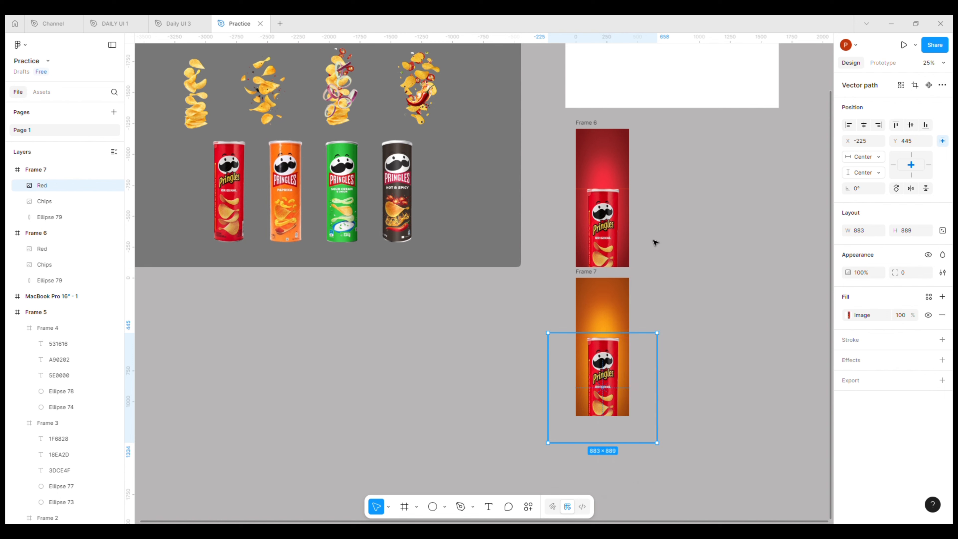
{"action": "left_click", "coordinate": [863, 125]}
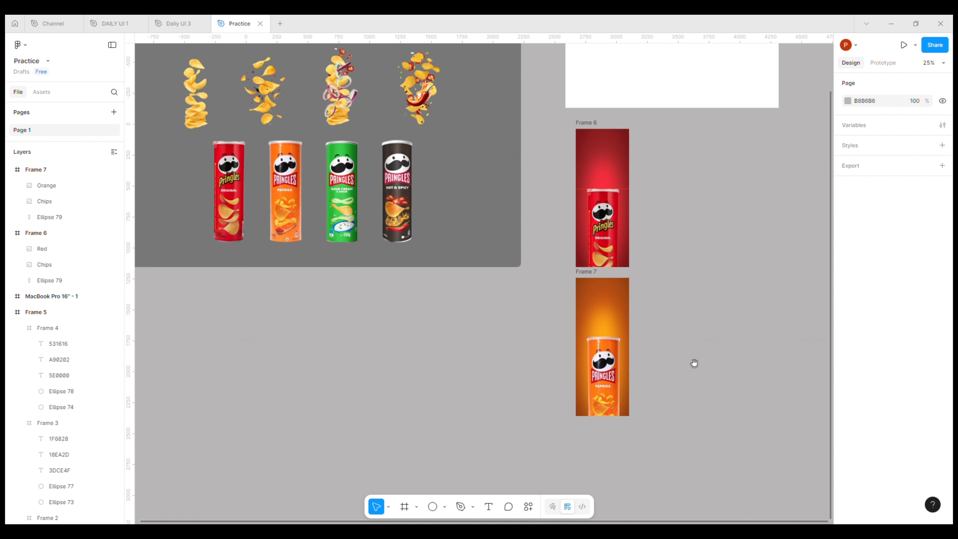
- Increase the layer blur of the yellow-orange ellipse behind the Paprika can
{"action": "scroll", "coordinate": [694, 364], "scroll_direction": "down", "scroll_amount": 3}
{"action": "scroll", "coordinate": [694, 364], "scroll_direction": "right", "scroll_amount": 2}
{"action": "left_click", "coordinate": [575, 274]}
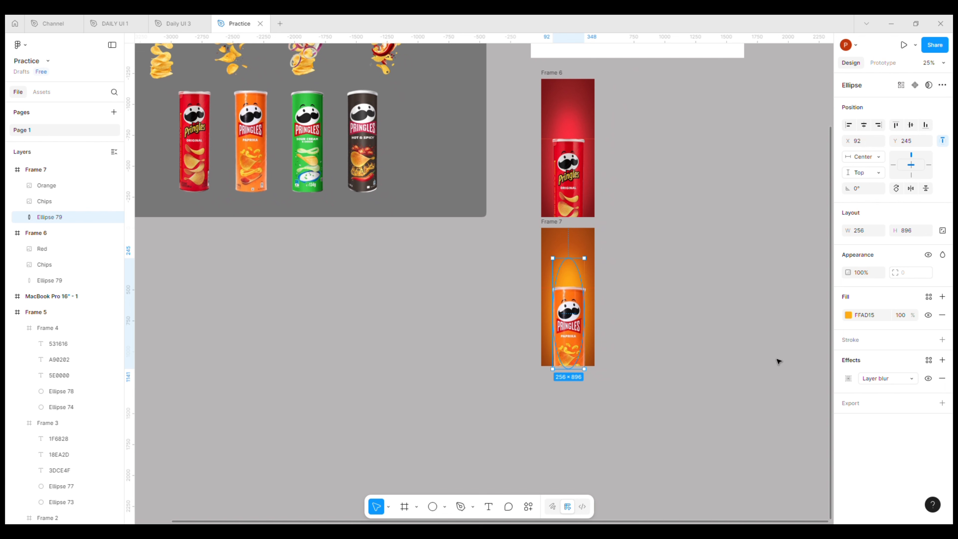
{"action": "left_click", "coordinate": [848, 378]}
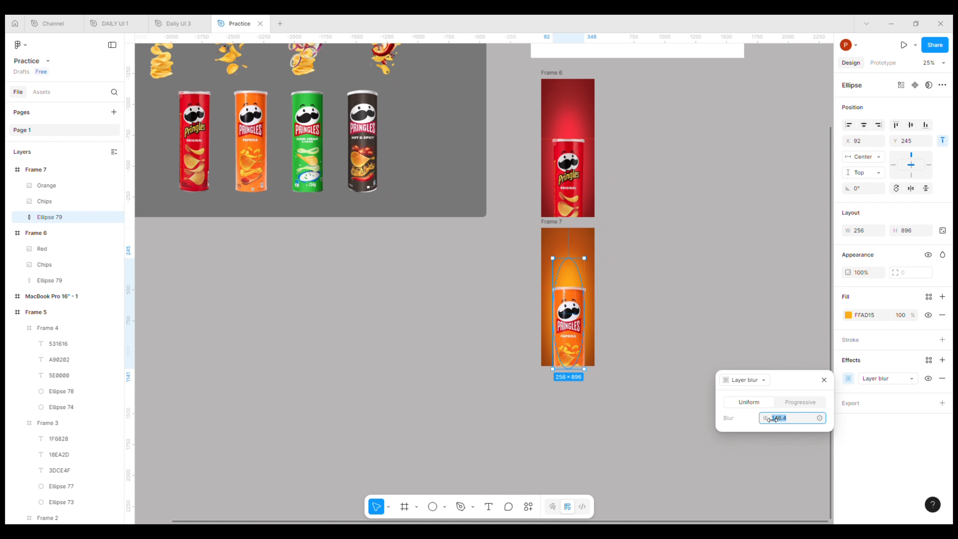
{"action": "left_click_drag", "start_coordinate": [771, 418], "coordinate": [908, 415]}
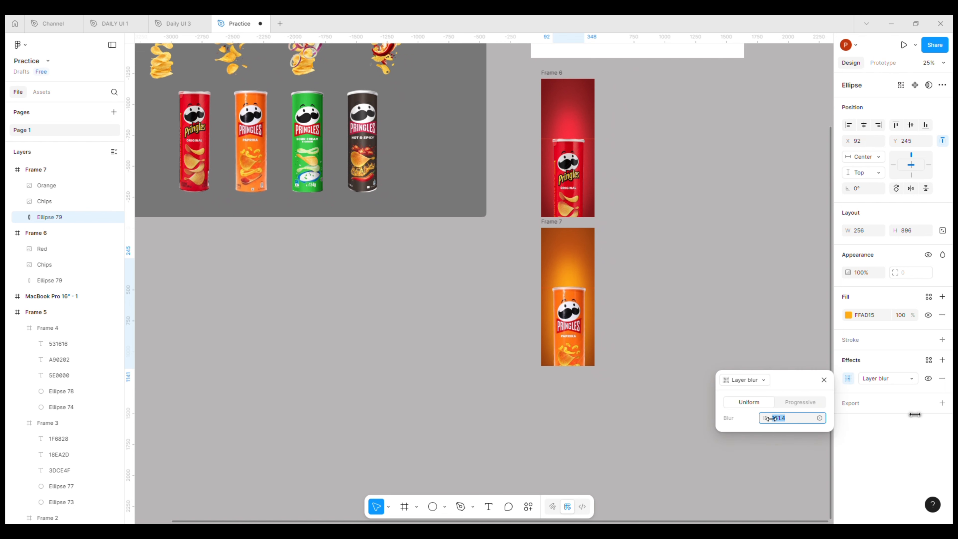
{"action": "left_click", "coordinate": [649, 304]}
- Replace the Chips image in the orange frame with a copy of the paprika chips image, keeping it behind the can
{"action": "left_click", "coordinate": [54, 203]}
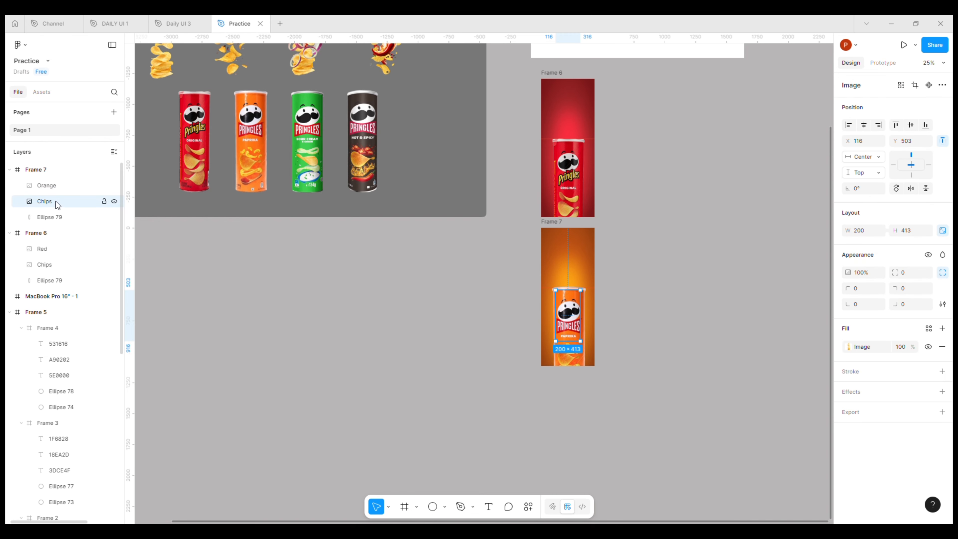
{"action": "scroll", "coordinate": [204, 151], "scroll_direction": "up", "scroll_amount": 5}
{"action": "left_click", "coordinate": [228, 165]}
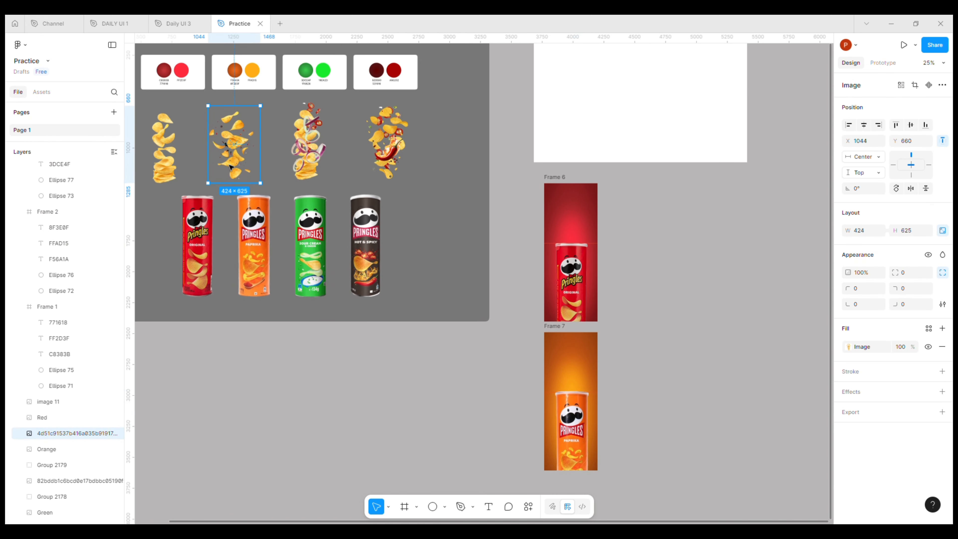
{"action": "right_click", "coordinate": [228, 165]}
{"action": "left_click", "coordinate": [241, 169]}
{"action": "scroll", "coordinate": [523, 336], "scroll_direction": "down", "scroll_amount": 3}
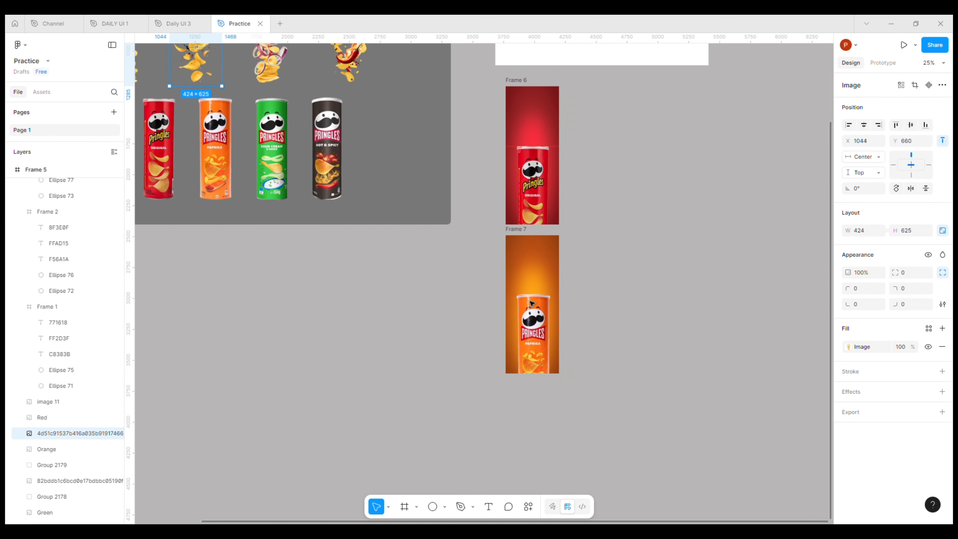
{"action": "left_click", "coordinate": [533, 309]}
{"action": "left_click", "coordinate": [49, 201]}
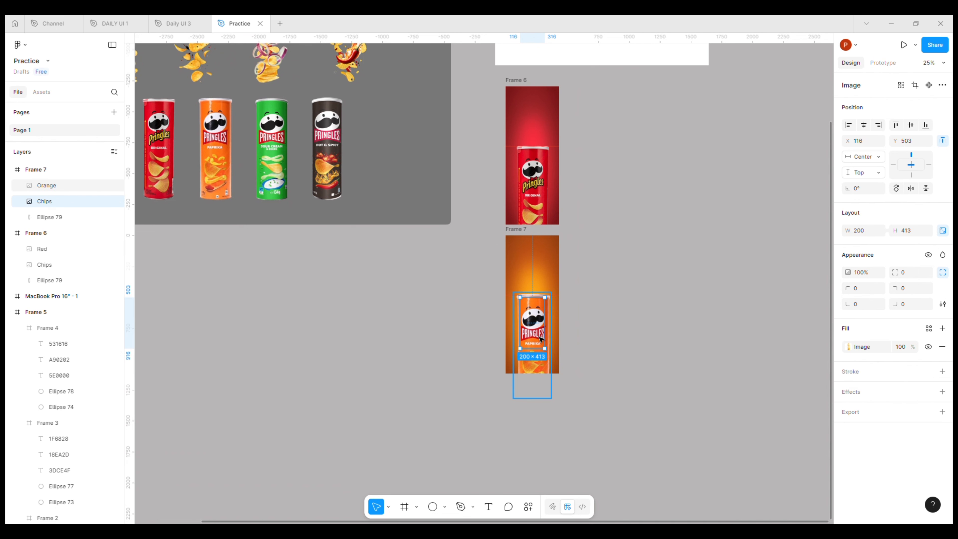
{"action": "right_click", "coordinate": [533, 323]}
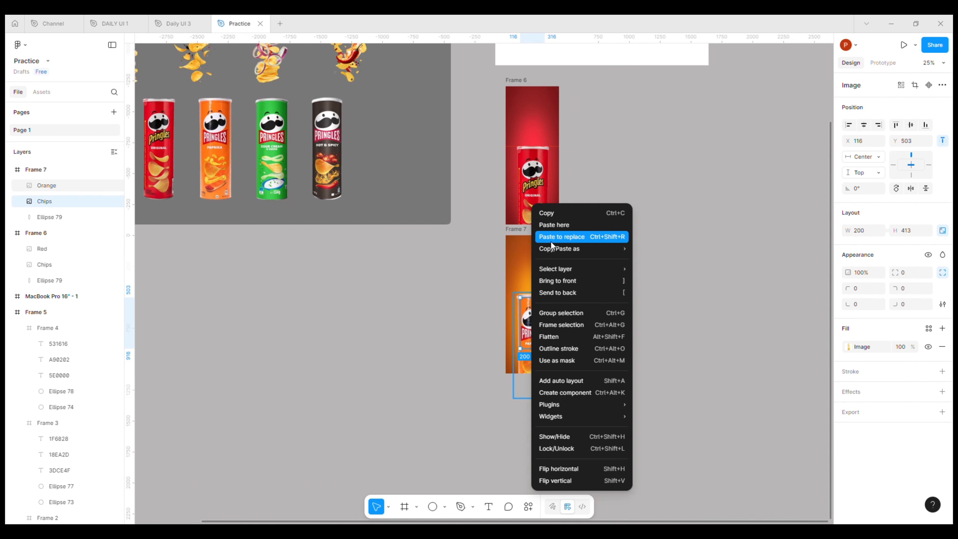
{"action": "left_click", "coordinate": [564, 241]}
{"action": "left_click_drag", "start_coordinate": [538, 327], "coordinate": [535, 288]}
{"action": "key", "text": "ctrl+z"}
- Scale the paprika chips image proportionally about its centre to 212 × 312 and place it behind the can at X 124, Y 462
{"action": "scroll", "coordinate": [527, 332], "scroll_direction": "up", "scroll_amount": 1}
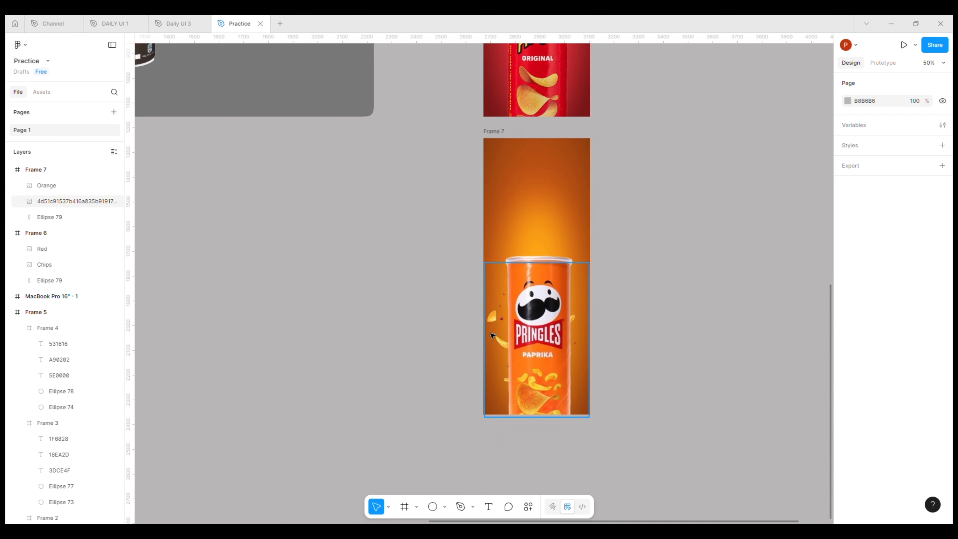
{"action": "left_click_drag", "start_coordinate": [492, 335], "coordinate": [496, 243]}
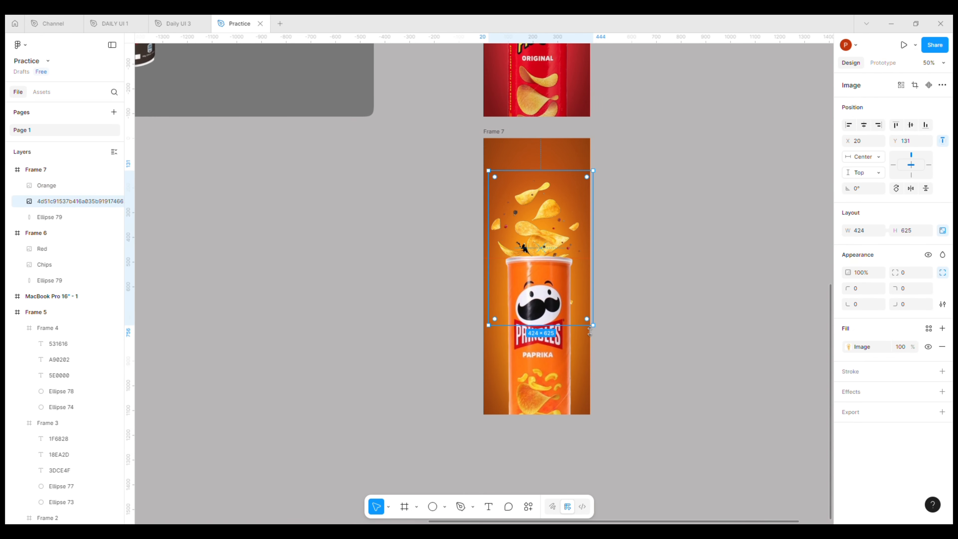
{"action": "left_click_drag", "start_coordinate": [590, 331], "coordinate": [538, 315]}
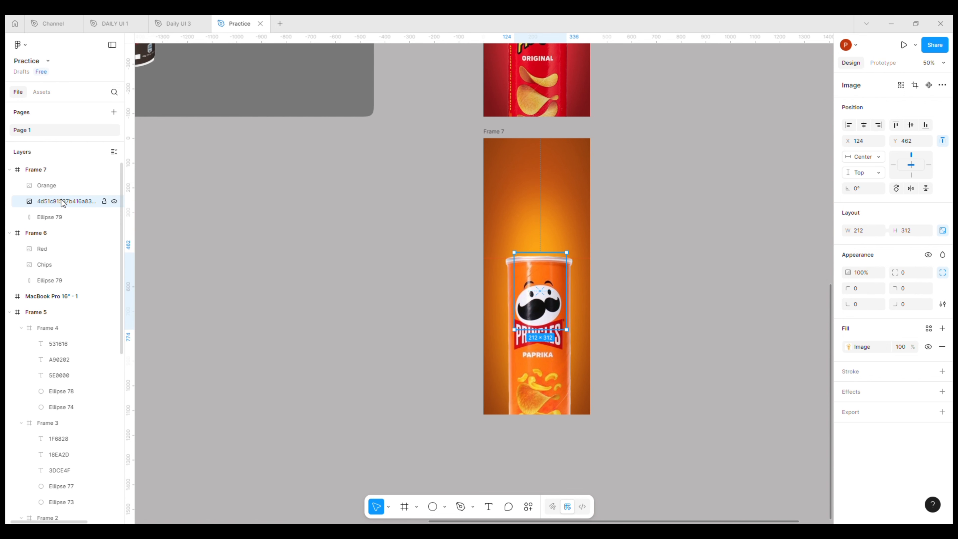
- Rename the paprika chips image layer in the orange frame to "Chips"
{"action": "double_click", "coordinate": [61, 201]}
{"action": "type", "text": "C"}
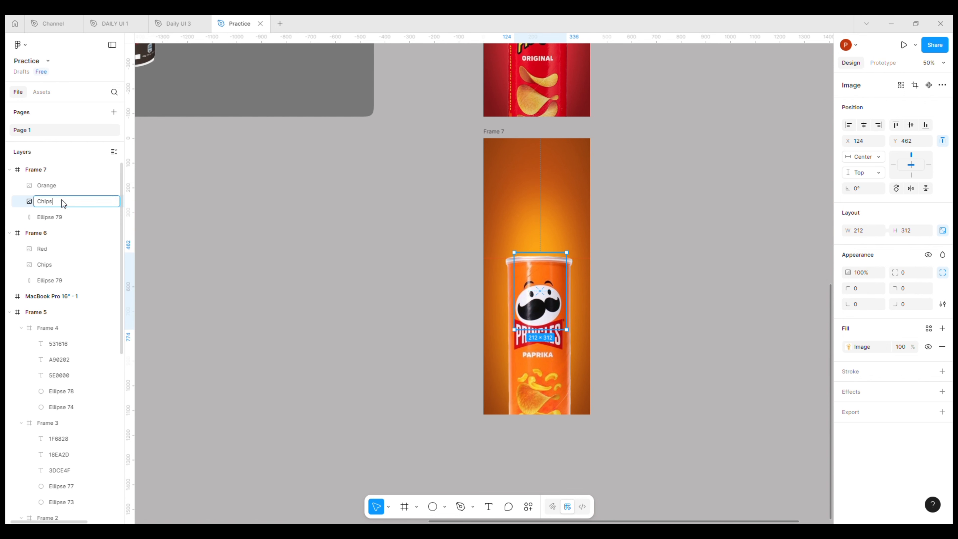
{"action": "type", "text": "hips"}
{"action": "key", "text": "Return"}
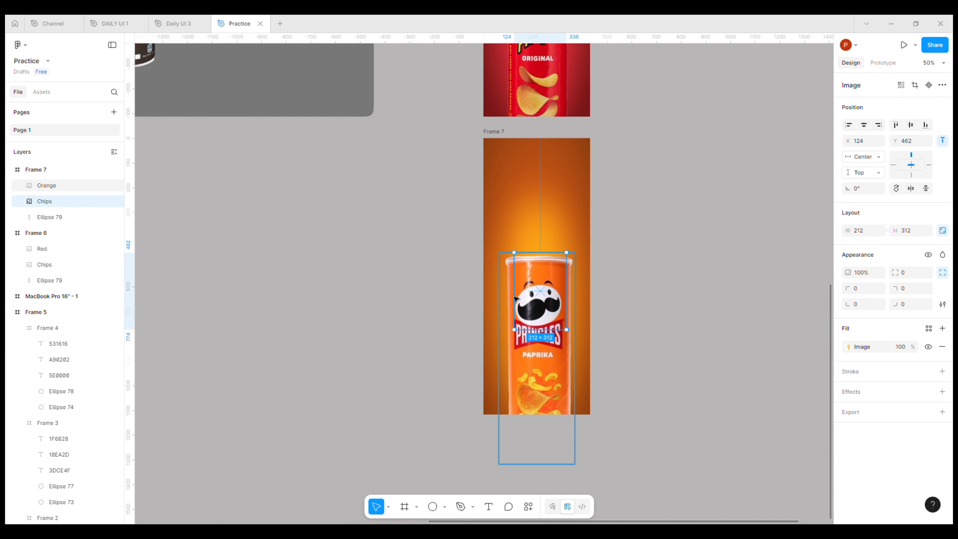
- Move the Chips image down behind the Paprika can to Y 502
{"action": "key", "text": "shift+Down"}
{"action": "key", "text": "shift+Down"}
{"action": "key", "text": "shift+Down"}
{"action": "key", "text": "shift+Down"}
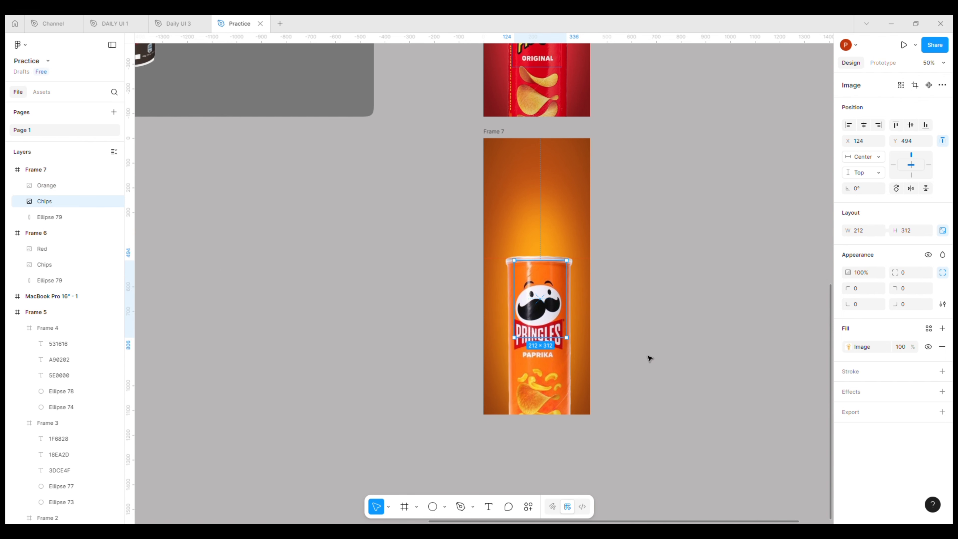
- Duplicate the orange Paprika frame directly below itself
{"action": "left_click", "coordinate": [649, 358]}
{"action": "key", "text": "minus"}
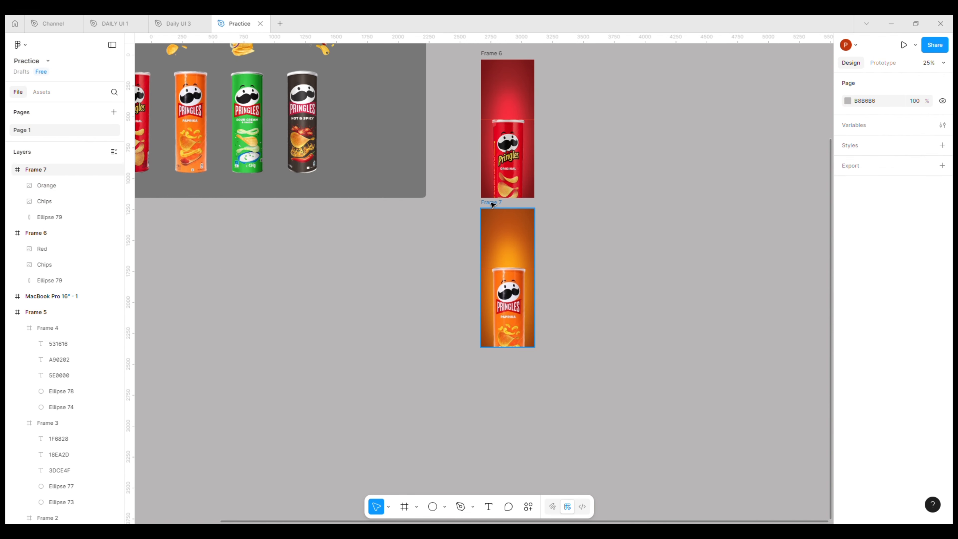
{"action": "left_click_drag", "start_coordinate": [492, 204], "coordinate": [509, 345], "text": "alt"}
- Copy the chips group with red onion rings from the grey asset frame
{"action": "left_click_drag", "start_coordinate": [380, 199], "coordinate": [514, 327]}
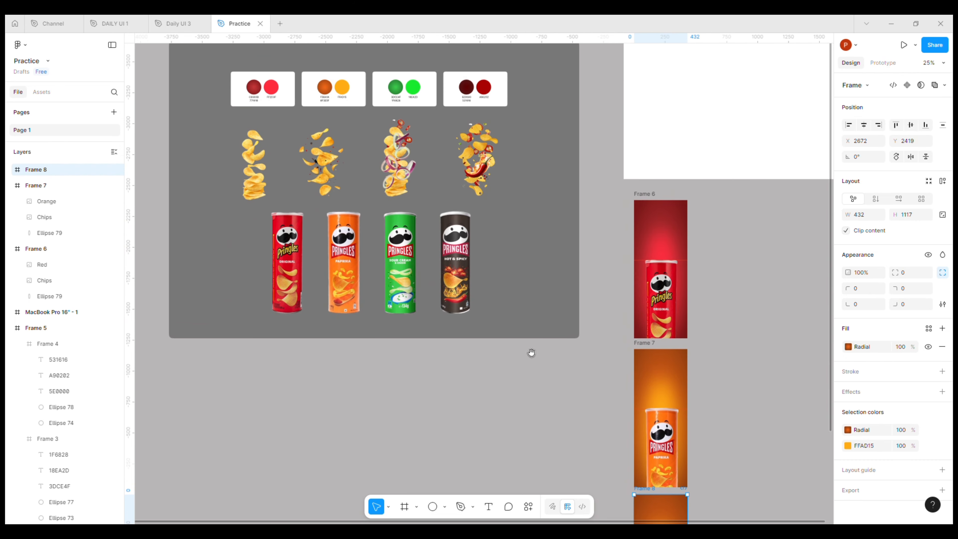
{"action": "left_click", "coordinate": [400, 177]}
{"action": "right_click", "coordinate": [392, 169]}
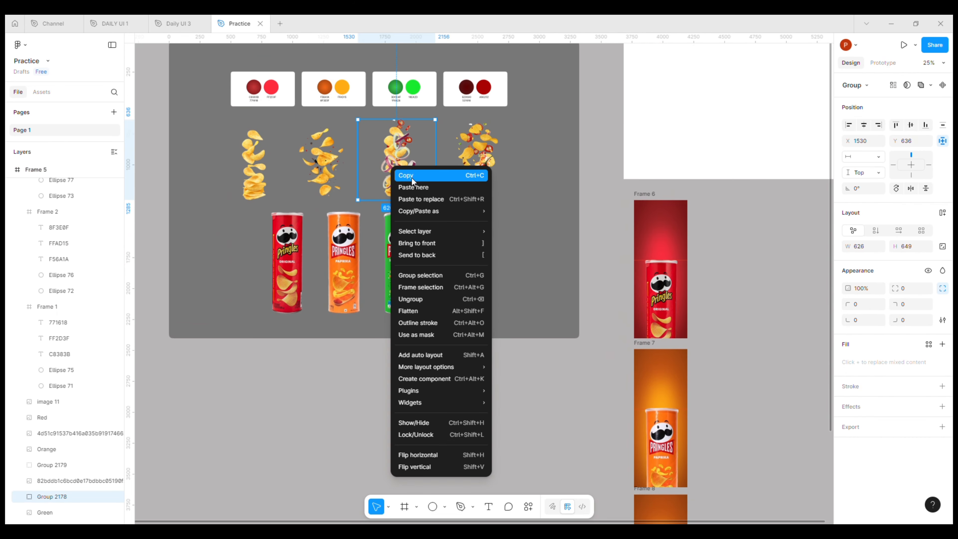
{"action": "left_click", "coordinate": [411, 176]}
- Move the duplicated orange frame to Y 2447 so its gap matches the 87 px spacing between the frames above
{"action": "scroll", "coordinate": [588, 301], "scroll_direction": "down", "scroll_amount": 5}
{"action": "left_click", "coordinate": [572, 285]}
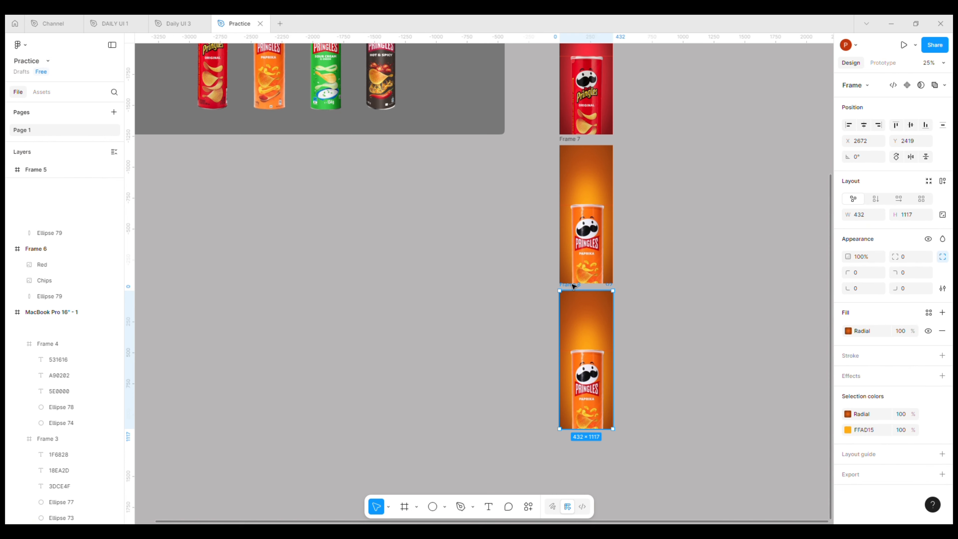
{"action": "left_click_drag", "start_coordinate": [573, 285], "coordinate": [572, 289]}
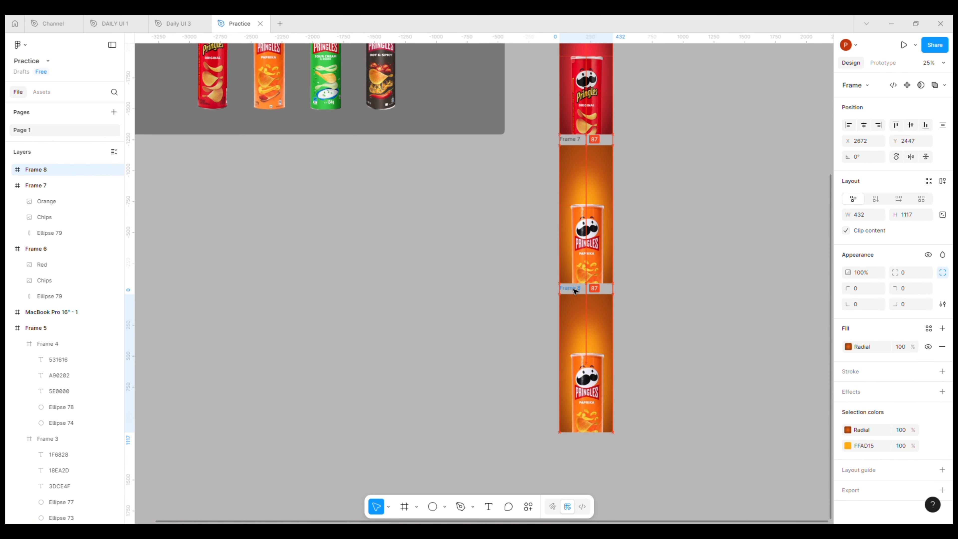
- Replace the Chips image in the duplicated orange frame with the copied onion chips group, keeping it behind the can
{"action": "left_click", "coordinate": [10, 185]}
{"action": "left_click", "coordinate": [10, 201]}
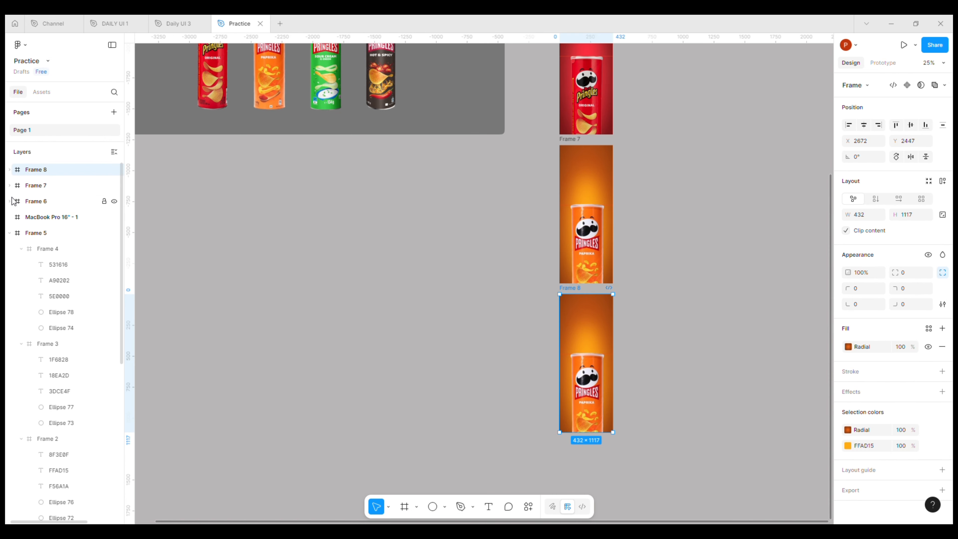
{"action": "left_click", "coordinate": [9, 169]}
{"action": "left_click", "coordinate": [75, 201]}
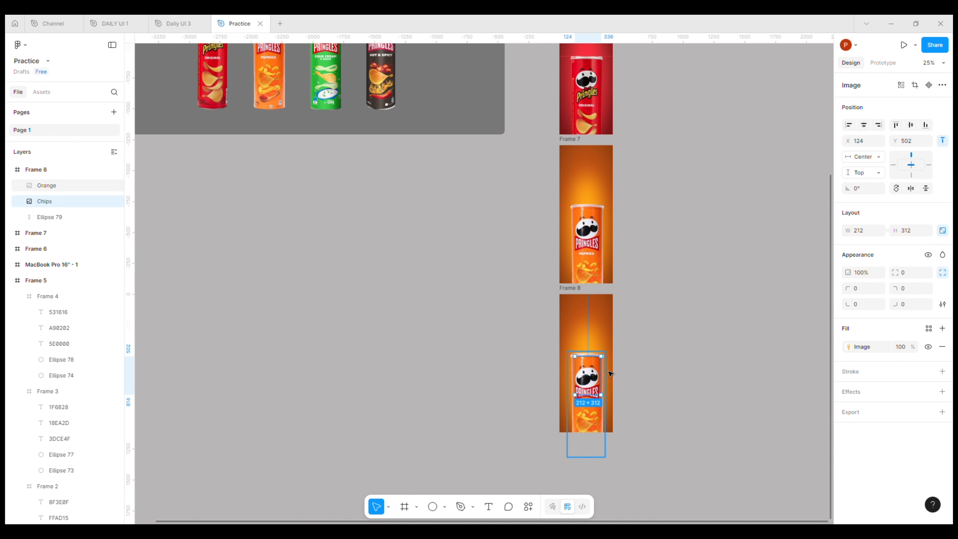
{"action": "right_click", "coordinate": [593, 369]}
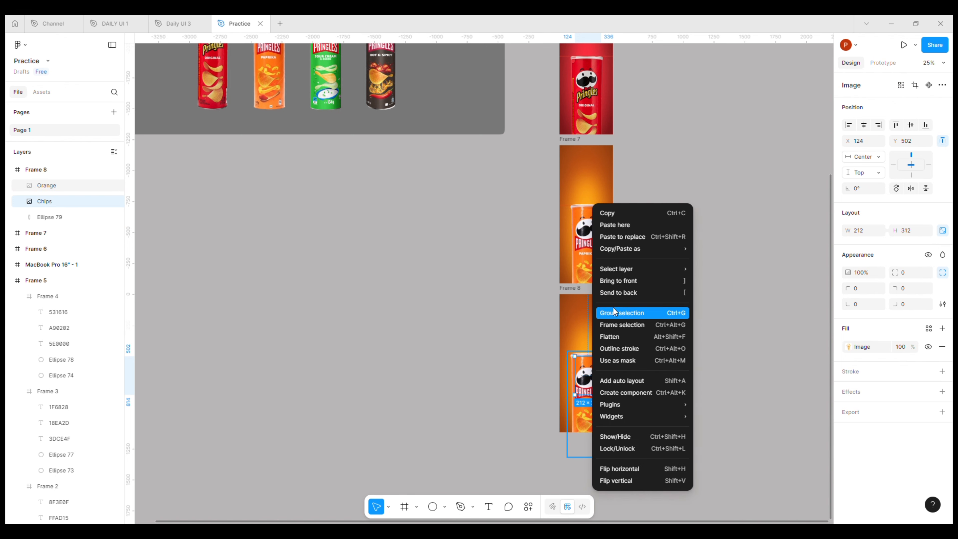
{"action": "left_click", "coordinate": [627, 241]}
- Scale the onion chips group proportionally to 335 × 347.31 and place it above the can's rim at X 35, Y 301
{"action": "left_click_drag", "start_coordinate": [631, 407], "coordinate": [577, 350]}
{"action": "scroll", "coordinate": [577, 349], "scroll_direction": "up", "scroll_amount": 1}
{"action": "scroll", "coordinate": [685, 377], "scroll_direction": "right", "scroll_amount": 5}
{"action": "scroll", "coordinate": [685, 377], "scroll_direction": "down", "scroll_amount": 3}
{"action": "mouse_move", "coordinate": [494, 278]}
{"action": "left_mouse_down"}
{"action": "mouse_move", "coordinate": [502, 277]}
{"action": "mouse_move", "coordinate": [502, 294]}
{"action": "left_mouse_up"}
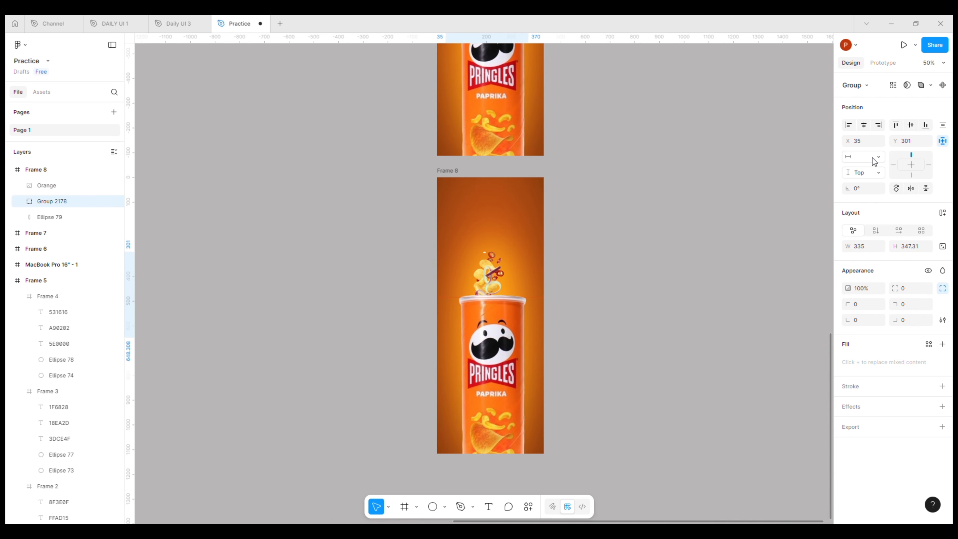
- Centre the onion chips group horizontally in the frame and move it down behind the can to Y 493
{"action": "left_click", "coordinate": [864, 129]}
{"action": "key", "text": "Down"}
{"action": "key", "text": "Down"}
{"action": "key", "text": "shift+Down"}
{"action": "key", "text": "shift+Down"}
{"action": "key", "text": "shift+Down"}
{"action": "key", "text": "shift+Down"}
{"action": "key", "text": "shift+Down"}
{"action": "key", "text": "shift+Down"}
{"action": "key", "text": "shift+Down"}
{"action": "key", "text": "shift+Down"}
{"action": "key", "text": "shift+Down"}
{"action": "key", "text": "shift+Down"}
{"action": "key", "text": "shift+Down"}
{"action": "key", "text": "shift+Down"}
{"action": "key", "text": "shift+Down"}
{"action": "key", "text": "shift+Down"}
{"action": "key", "text": "shift+Down"}
{"action": "key", "text": "shift+Down"}
{"action": "key", "text": "shift+Down"}
{"action": "key", "text": "shift+Down"}
{"action": "key", "text": "shift+Down"}
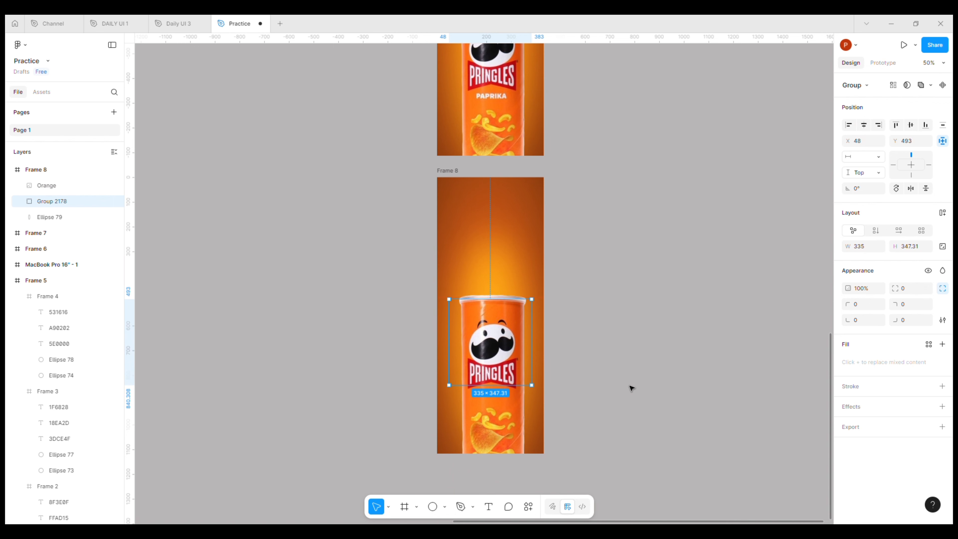
{"action": "left_click", "coordinate": [632, 388]}
- Replace the orange can in the duplicated frame with a copy of the green Sour Cream & Onion can
{"action": "key", "text": "minus"}
{"action": "left_click_drag", "start_coordinate": [361, 195], "coordinate": [562, 404]}
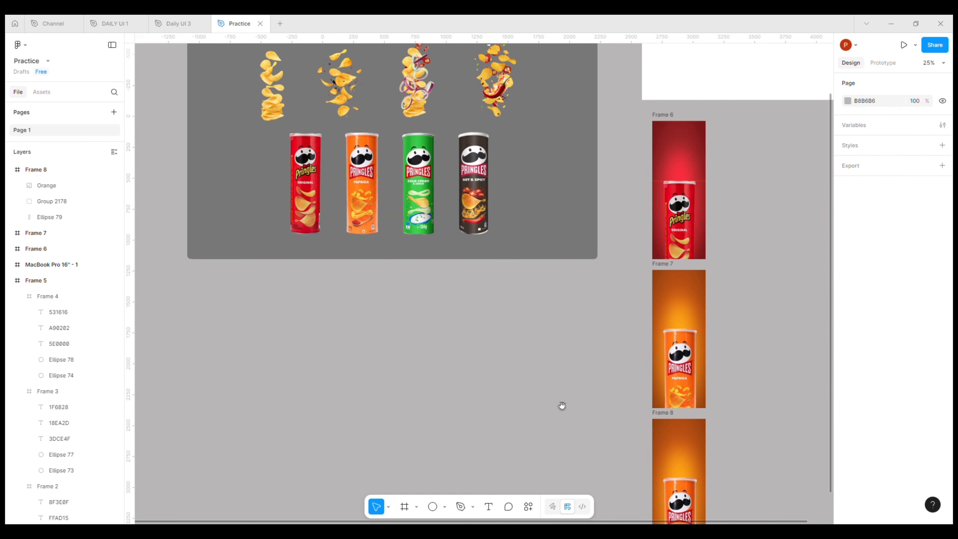
{"action": "left_click", "coordinate": [419, 209]}
{"action": "right_click", "coordinate": [417, 205]}
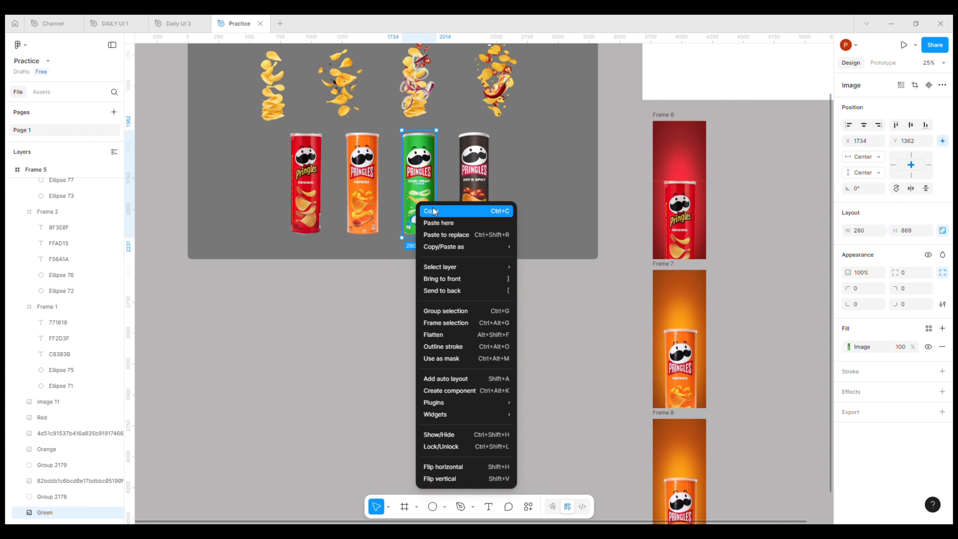
{"action": "left_click", "coordinate": [470, 206]}
{"action": "left_click_drag", "start_coordinate": [722, 402], "coordinate": [605, 214]}
{"action": "right_click", "coordinate": [557, 296]}
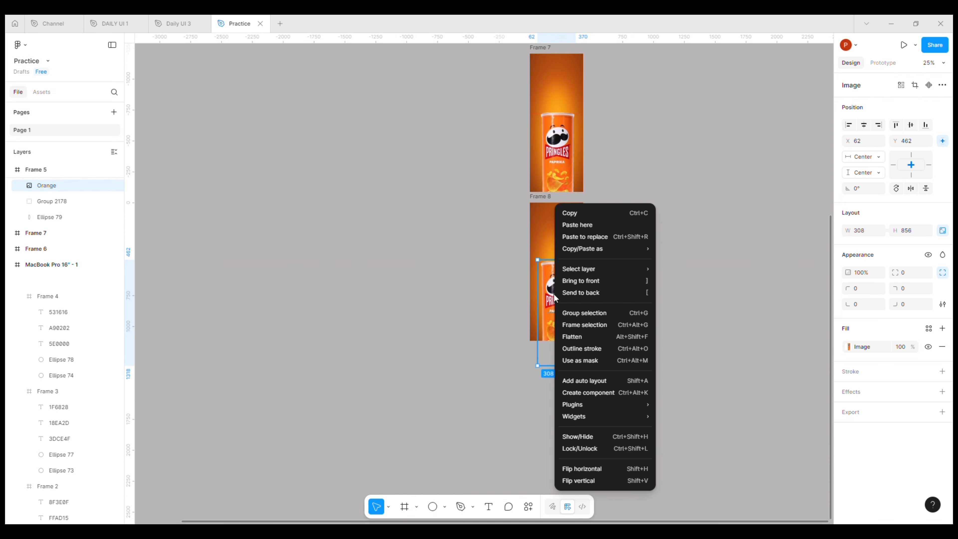
{"action": "left_click", "coordinate": [588, 236]}
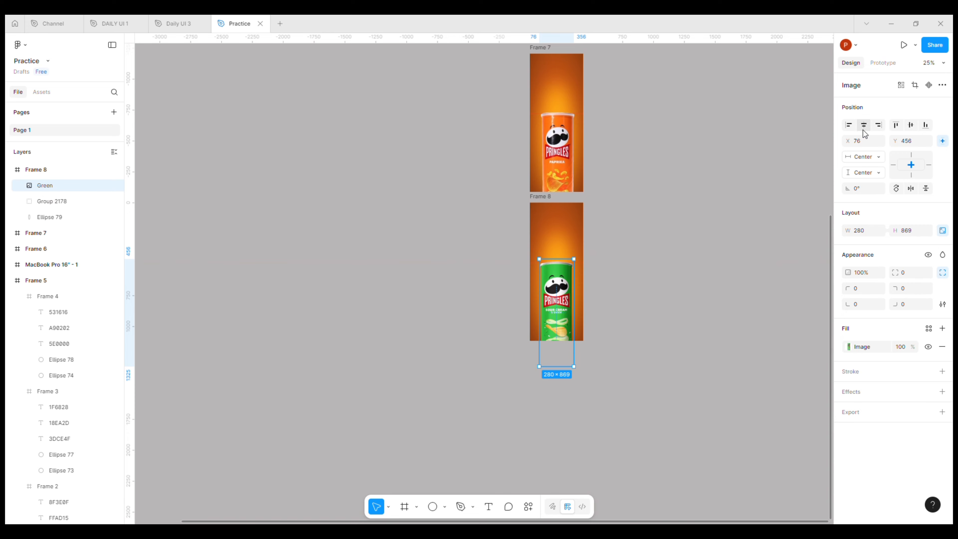
- Copy the green radial gradient fill (3DCE4F to 1F6828) from the first circle on the green swatch card
{"action": "left_click", "coordinate": [470, 167]}
{"action": "left_click_drag", "start_coordinate": [427, 125], "coordinate": [543, 433]}
{"action": "left_click", "coordinate": [401, 109]}
{"action": "scroll", "coordinate": [405, 109], "scroll_direction": "up", "scroll_amount": 5}
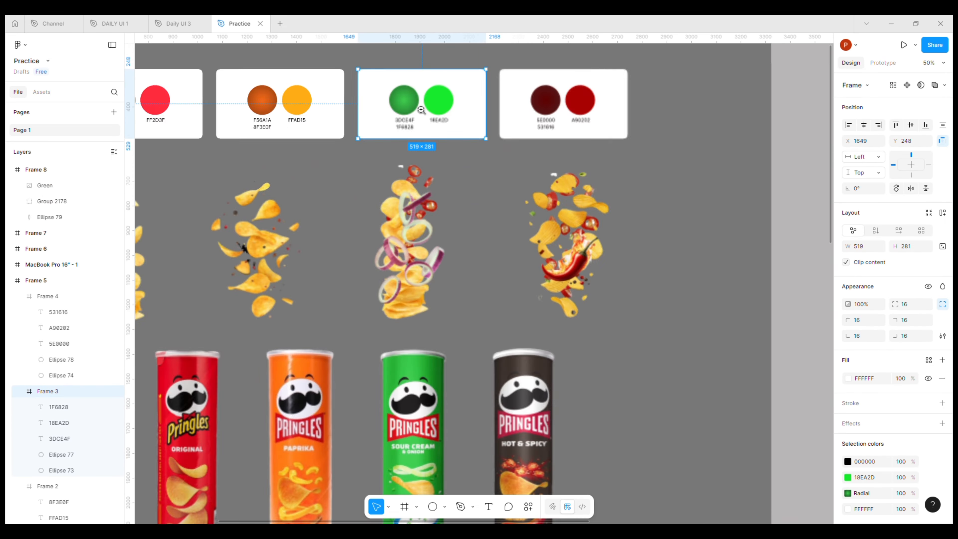
{"action": "left_click", "coordinate": [407, 108]}
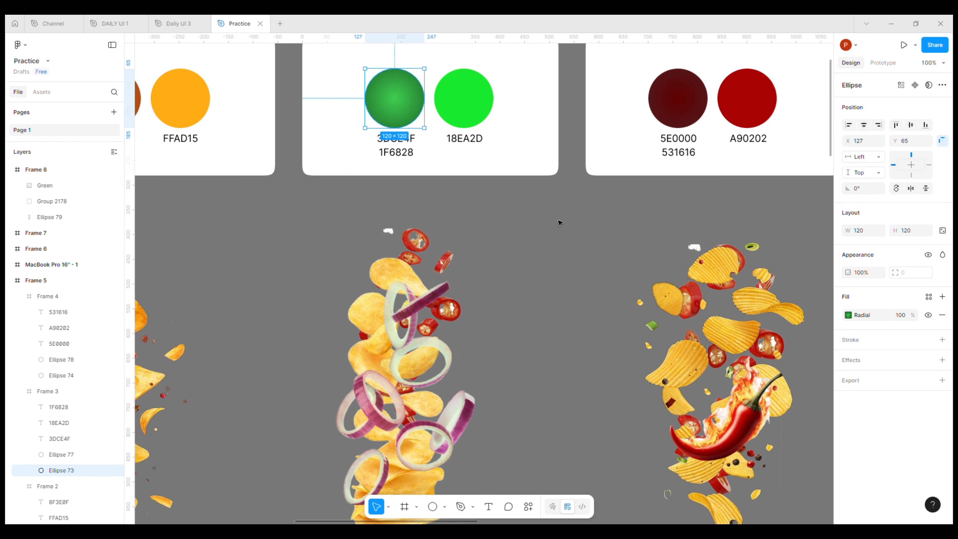
{"action": "left_click", "coordinate": [848, 316]}
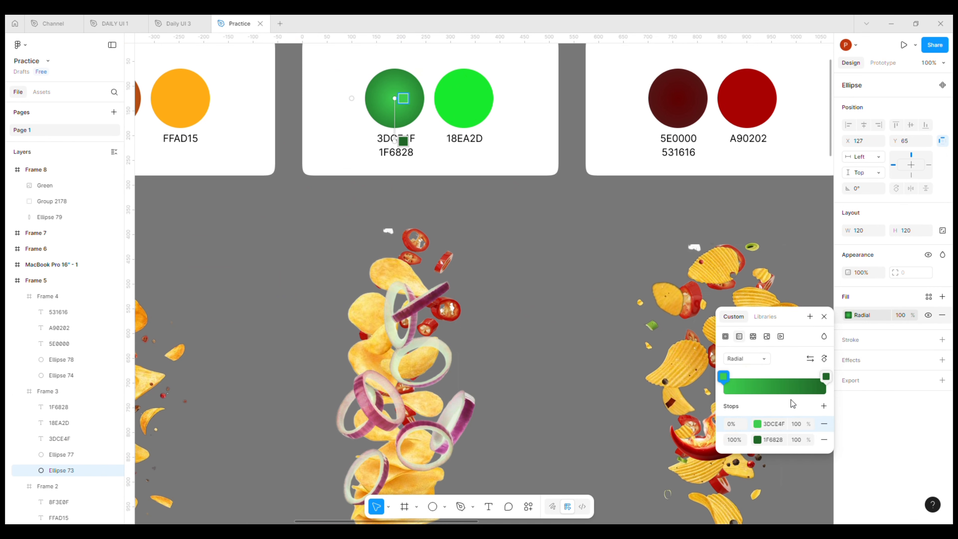
{"action": "left_click", "coordinate": [935, 327]}
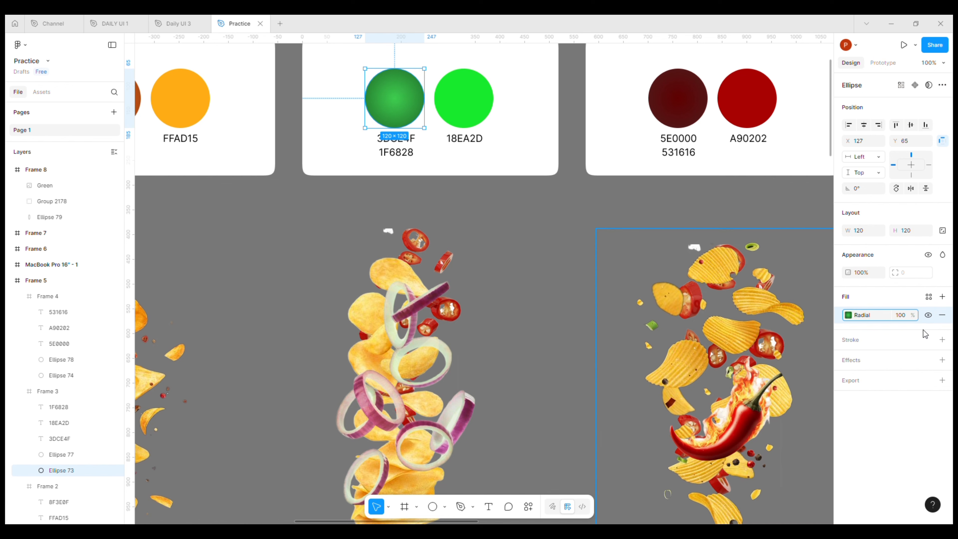
{"action": "left_click", "coordinate": [756, 380]}
- Replace the orange radial fill of the green can's frame with the copied green radial gradient
{"action": "key", "text": "ctrl+minus"}
{"action": "key", "text": "ctrl+minus"}
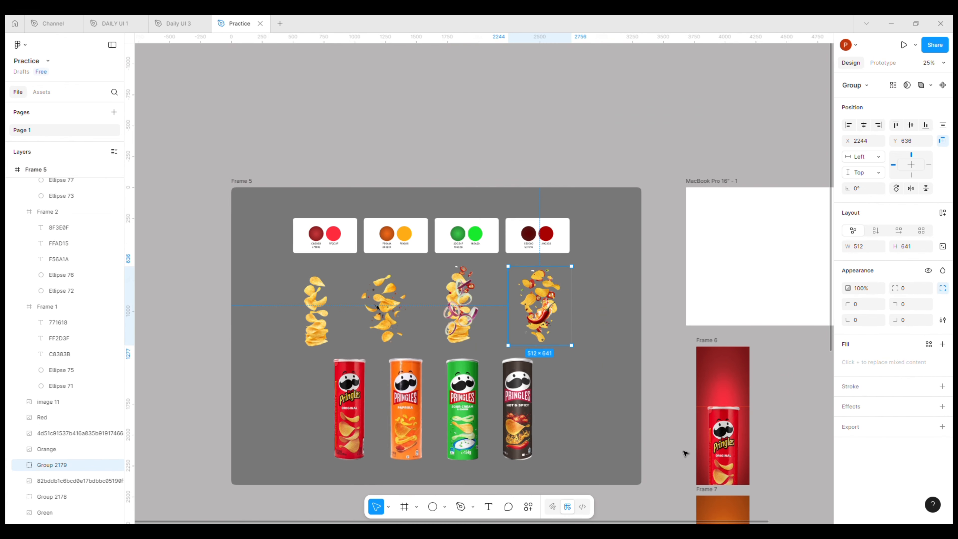
{"action": "left_click_drag", "start_coordinate": [650, 409], "coordinate": [406, 130]}
{"action": "left_click_drag", "start_coordinate": [474, 362], "coordinate": [492, 221]}
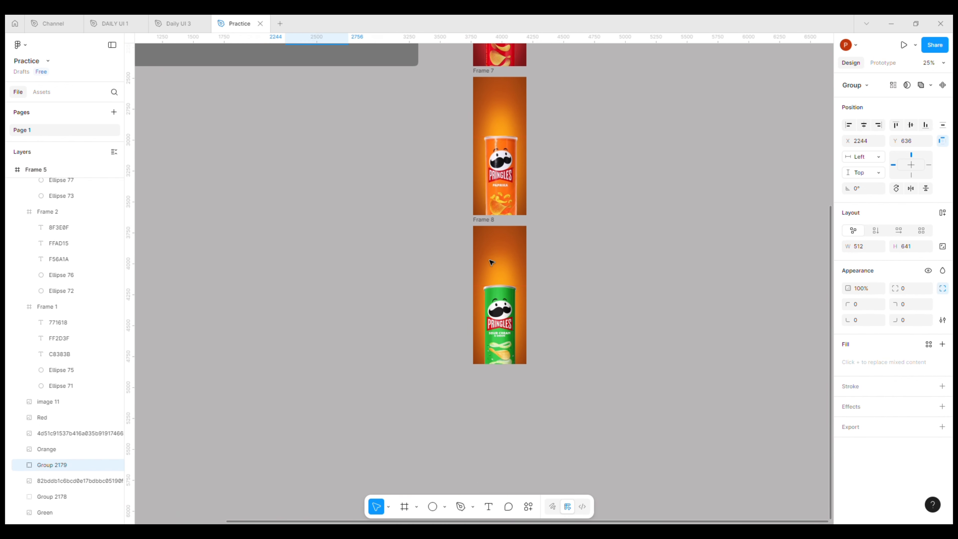
{"action": "left_click", "coordinate": [486, 219]}
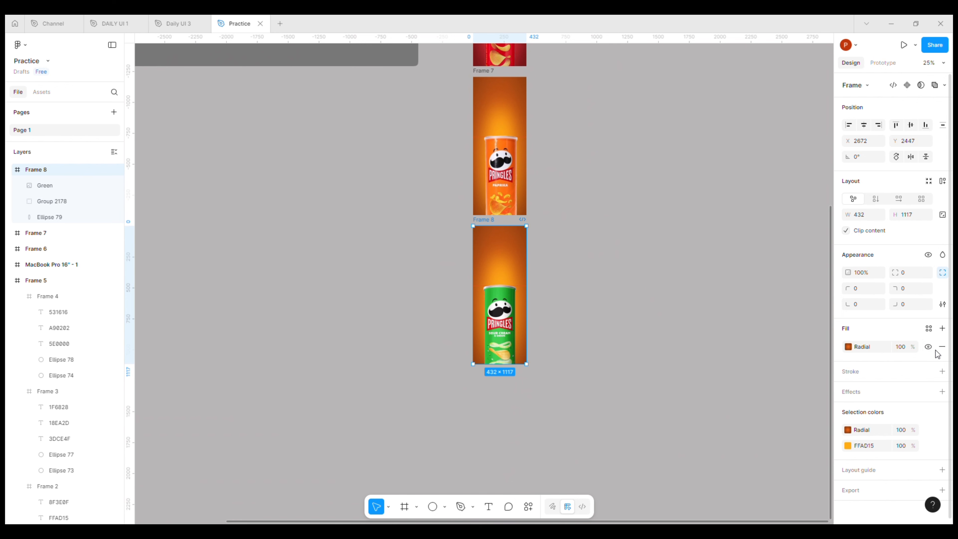
{"action": "key", "text": "ctrl+v"}
{"action": "left_click", "coordinate": [941, 362]}
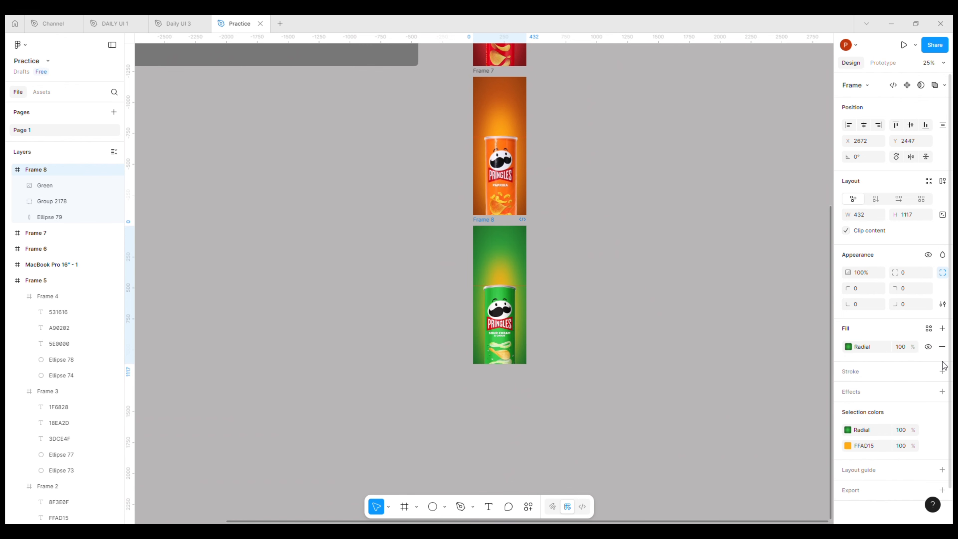
- Set the glow ellipse behind the green can to 18EA2D by sampling the bright green swatch circle
{"action": "left_click", "coordinate": [509, 278]}
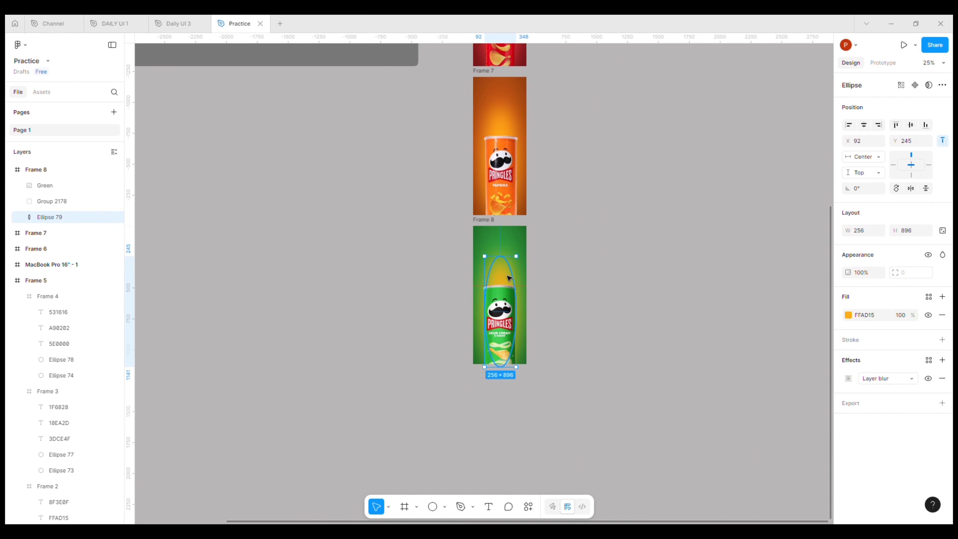
{"action": "left_click_drag", "start_coordinate": [401, 200], "coordinate": [430, 280]}
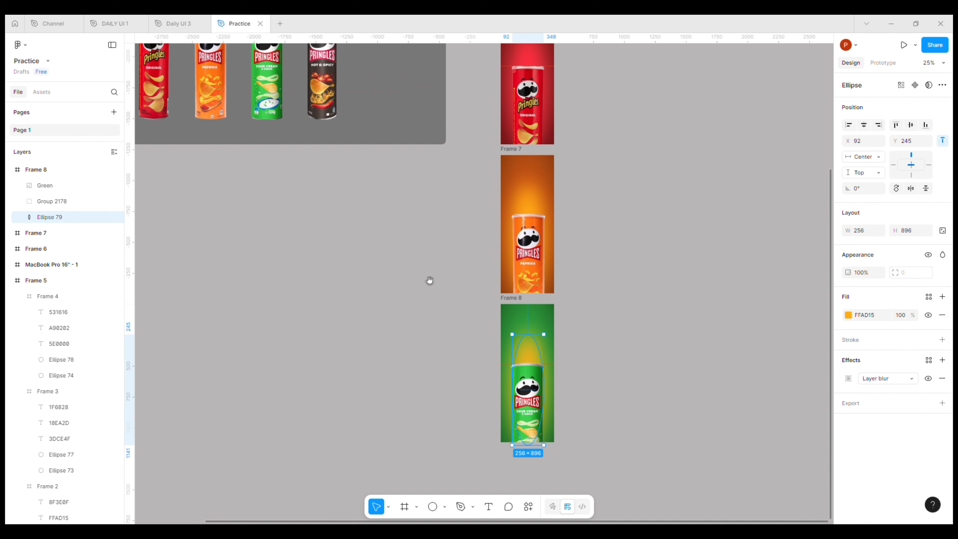
{"action": "left_click", "coordinate": [848, 319]}
{"action": "left_click", "coordinate": [729, 426]}
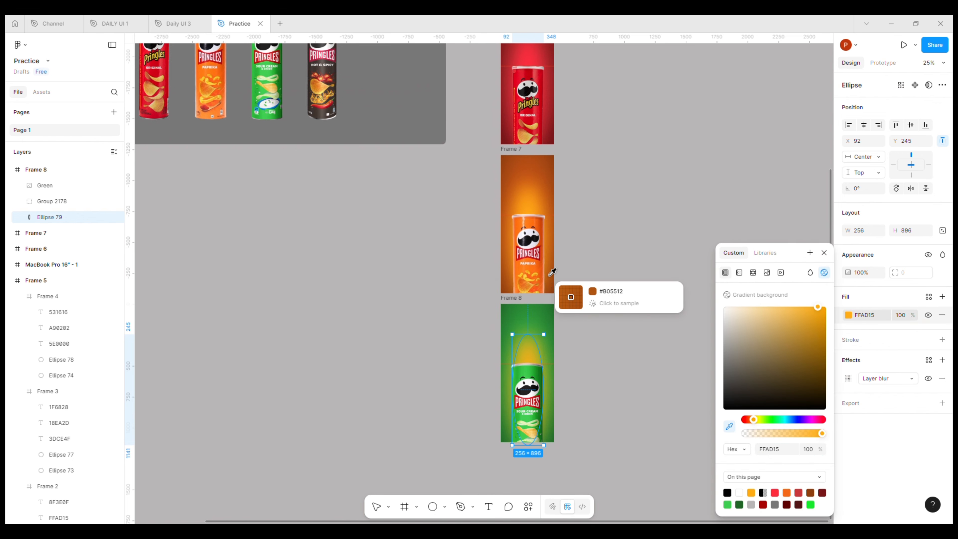
{"action": "scroll", "coordinate": [551, 272], "scroll_direction": "up", "scroll_amount": 5}
{"action": "scroll", "coordinate": [551, 272], "scroll_direction": "left", "scroll_amount": 4}
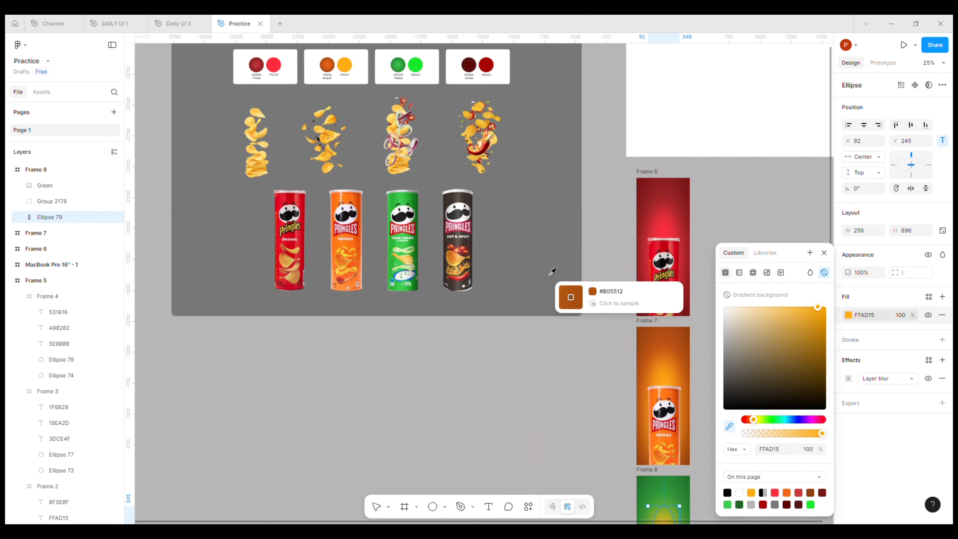
{"action": "scroll", "coordinate": [424, 61], "scroll_direction": "up", "scroll_amount": 5}
{"action": "left_click", "coordinate": [424, 61]}
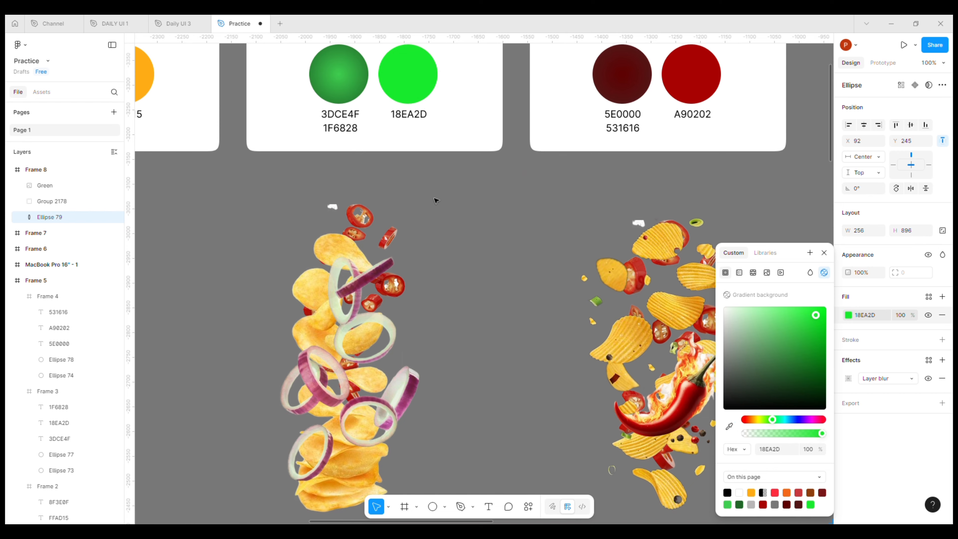
- Move the bright green glow ellipse slightly down behind the can, to about X 100, Y 264
{"action": "key", "text": "ctrl+minus"}
{"action": "key", "text": "ctrl+minus"}
{"action": "left_click_drag", "start_coordinate": [611, 279], "coordinate": [239, 58]}
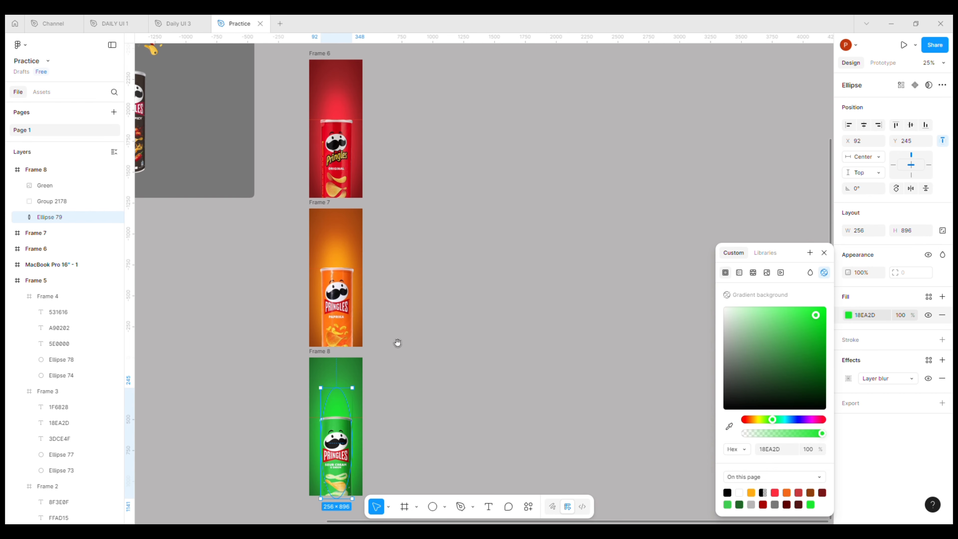
{"action": "left_click_drag", "start_coordinate": [422, 297], "coordinate": [488, 189]}
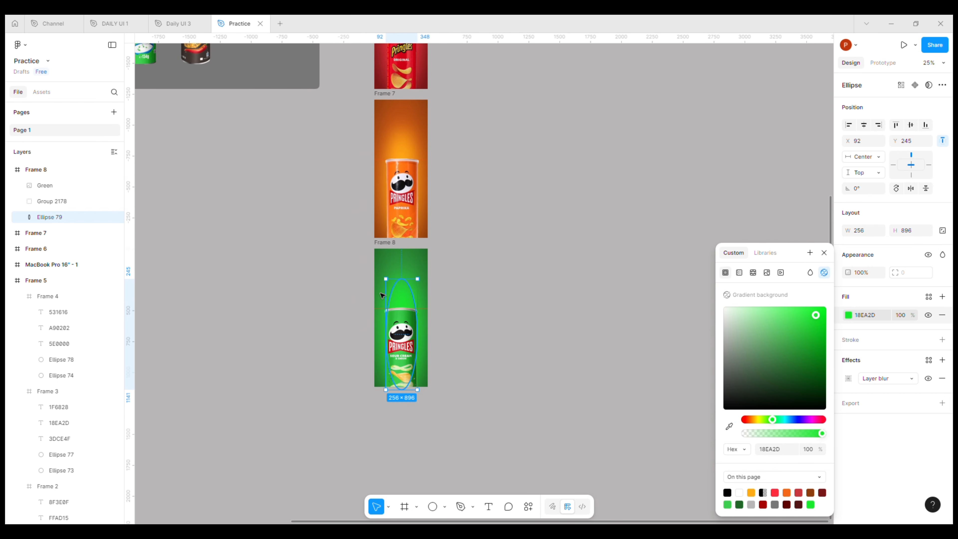
{"action": "scroll", "coordinate": [397, 341], "scroll_direction": "up", "scroll_amount": 3}
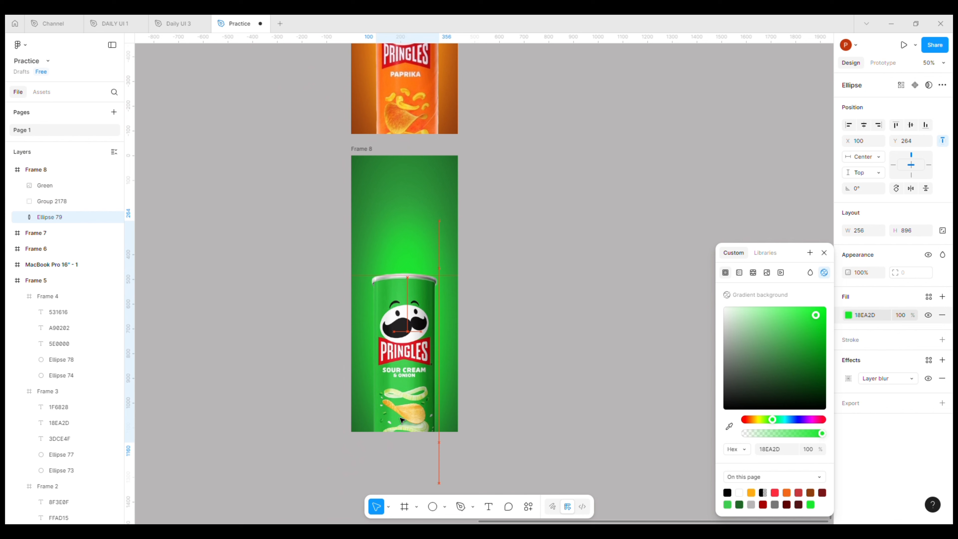
{"action": "left_click", "coordinate": [519, 421]}
- Duplicate the green Sour Cream & Onion frame directly below itself
{"action": "key", "text": "ctrl+minus"}
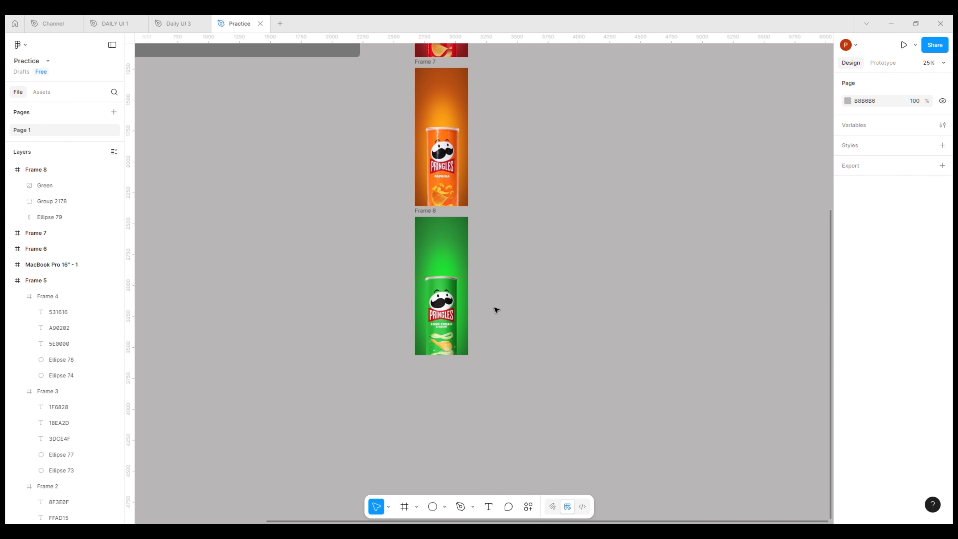
{"action": "left_click", "coordinate": [430, 211]}
{"action": "left_click_drag", "start_coordinate": [432, 215], "coordinate": [433, 367]}
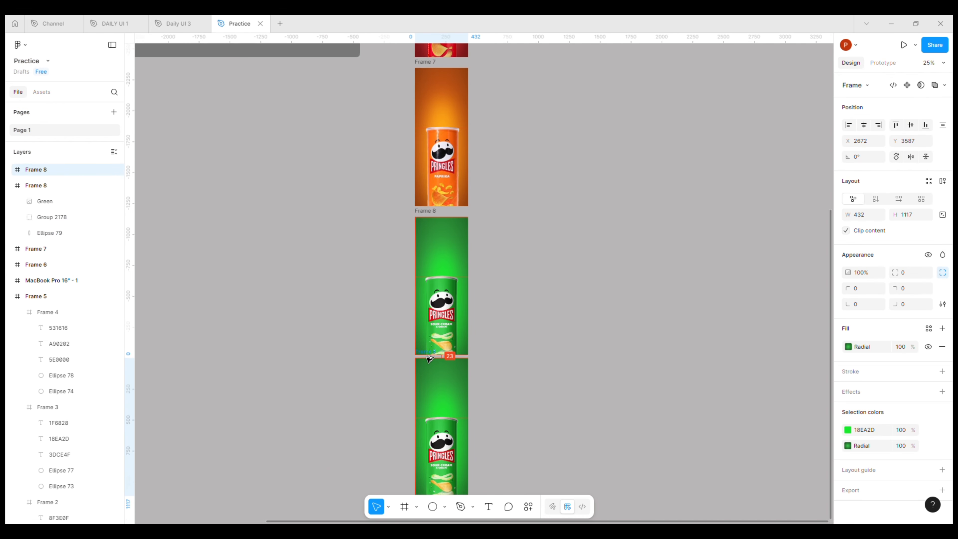
- Swap the radial gradient stops of the fourth swatch card's dark red circle to 531616 inside and 5E0000 outside, and copy that fill
{"action": "left_click", "coordinate": [522, 271]}
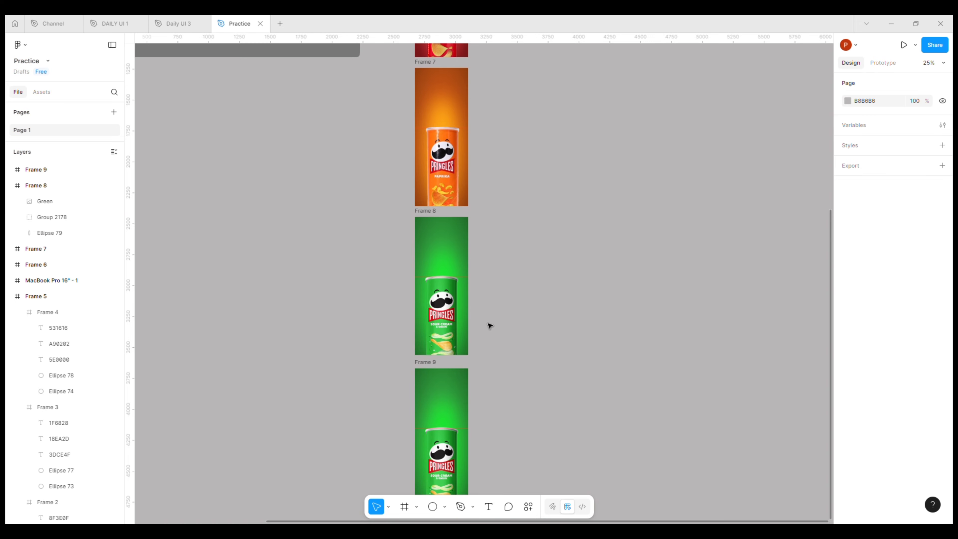
{"action": "left_click_drag", "start_coordinate": [373, 151], "coordinate": [513, 363]}
{"action": "scroll", "coordinate": [445, 269], "scroll_direction": "up", "scroll_amount": 5}
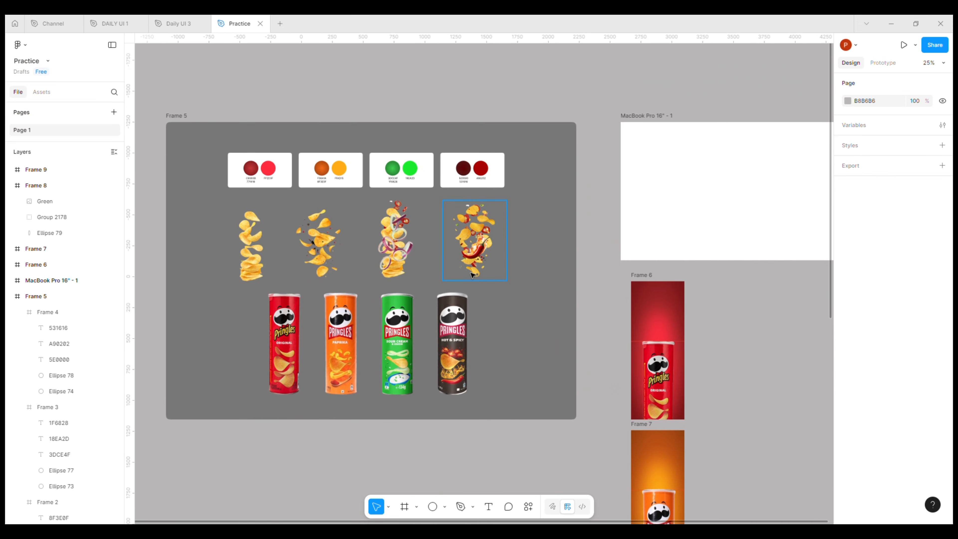
{"action": "scroll", "coordinate": [468, 180], "scroll_direction": "up", "scroll_amount": 3}
{"action": "left_click", "coordinate": [471, 155]}
{"action": "left_click", "coordinate": [471, 155]}
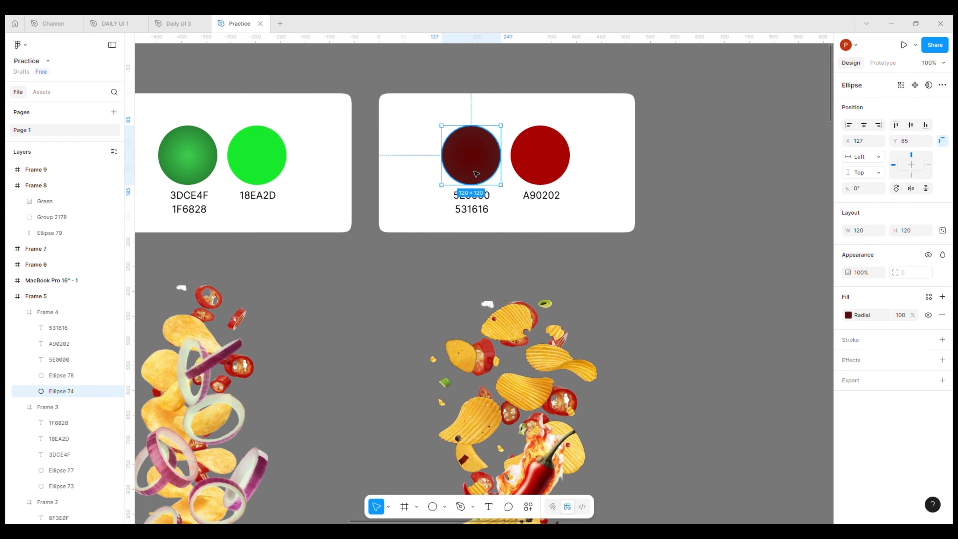
{"action": "left_click", "coordinate": [523, 232]}
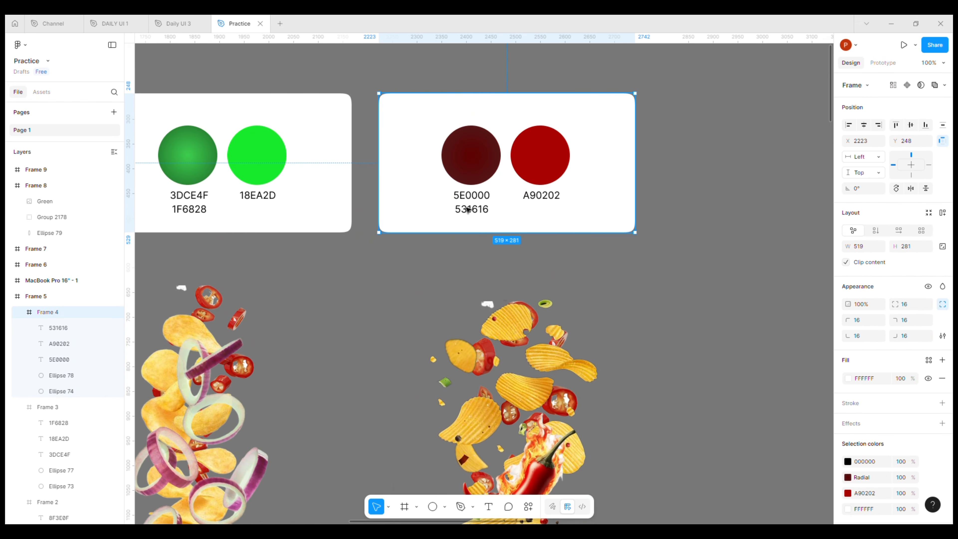
{"action": "left_click", "coordinate": [478, 172]}
{"action": "left_click", "coordinate": [848, 315]}
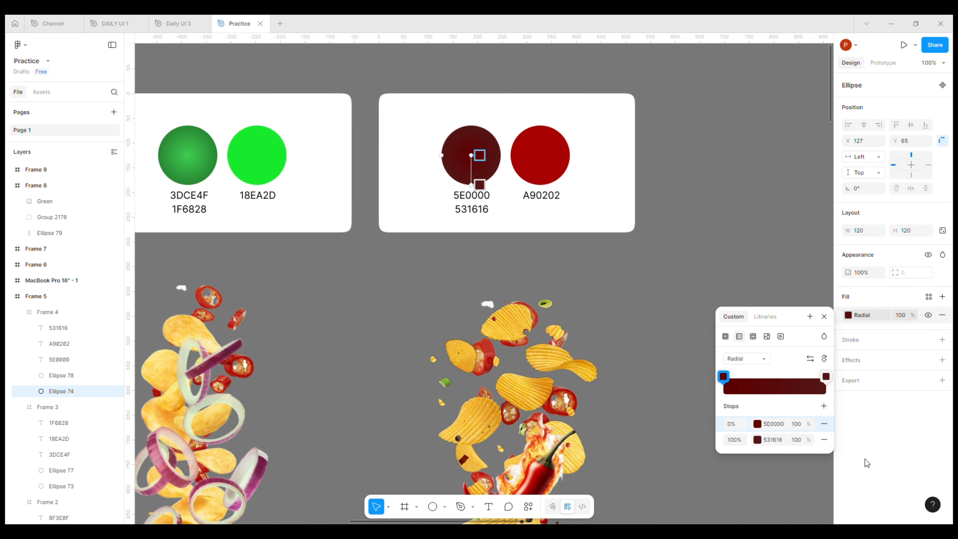
{"action": "left_click", "coordinate": [810, 358]}
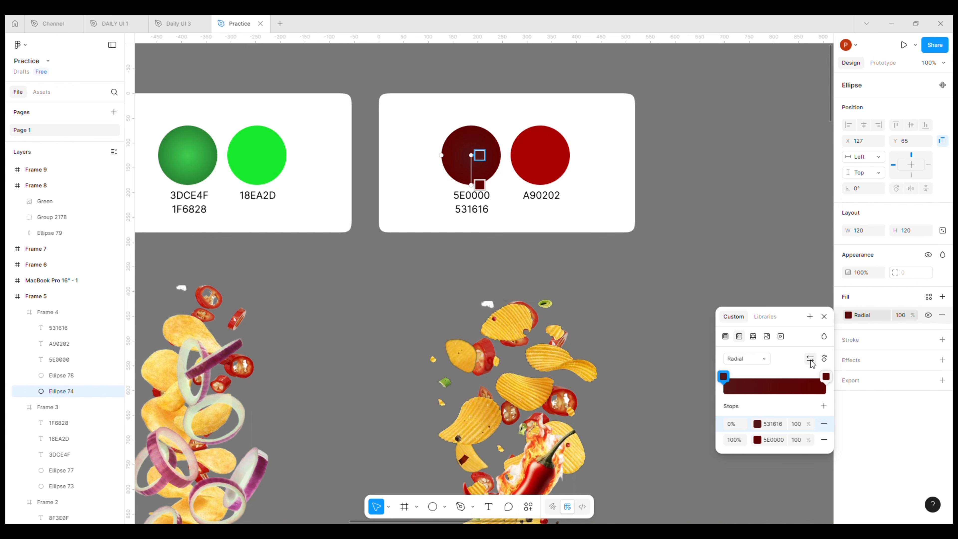
{"action": "left_click", "coordinate": [922, 324]}
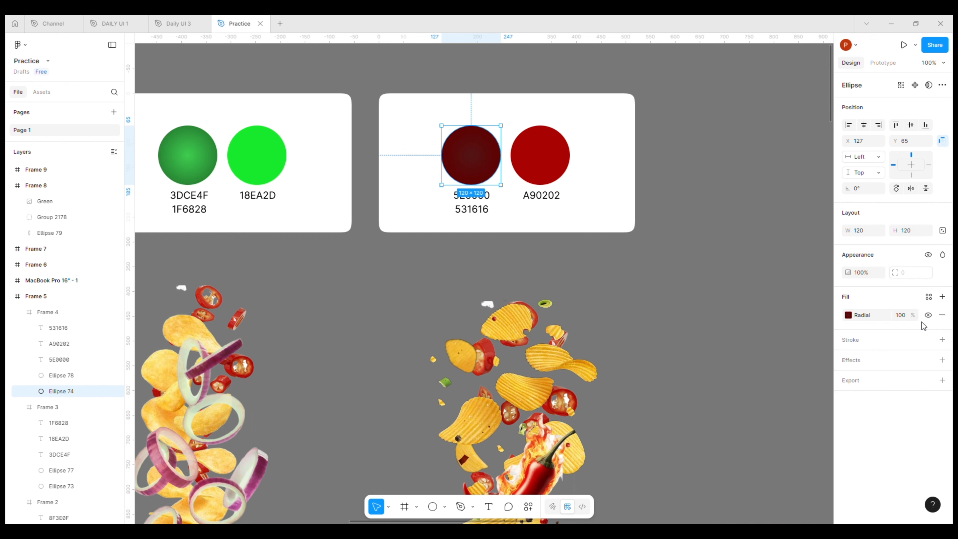
- Replace the green radial fill of the new bottom frame with the copied dark red radial gradient
{"action": "left_click", "coordinate": [746, 370]}
{"action": "key", "text": "ctrl+minus"}
{"action": "key", "text": "ctrl+minus"}
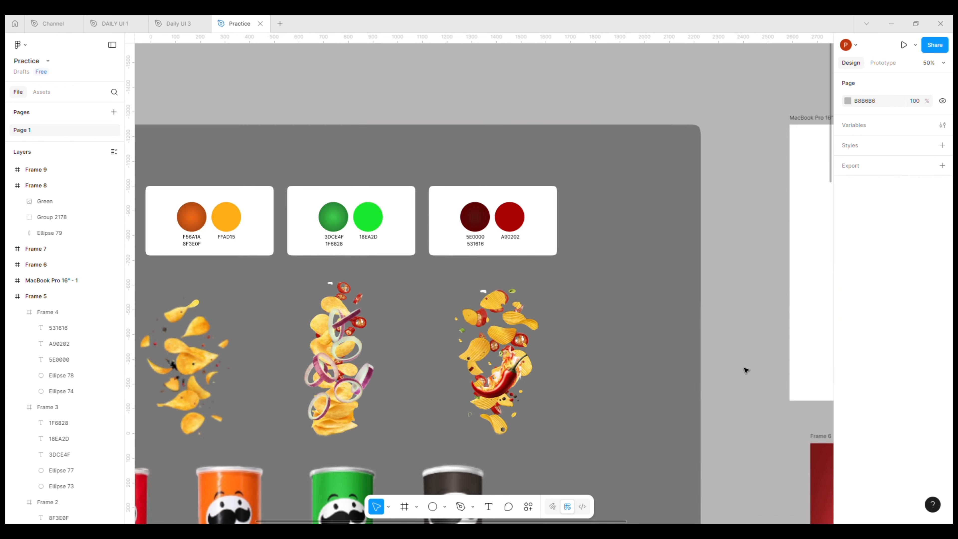
{"action": "left_click_drag", "start_coordinate": [690, 435], "coordinate": [550, 102]}
{"action": "left_click_drag", "start_coordinate": [591, 362], "coordinate": [570, 317]}
{"action": "scroll", "coordinate": [571, 317], "scroll_direction": "down", "scroll_amount": 5}
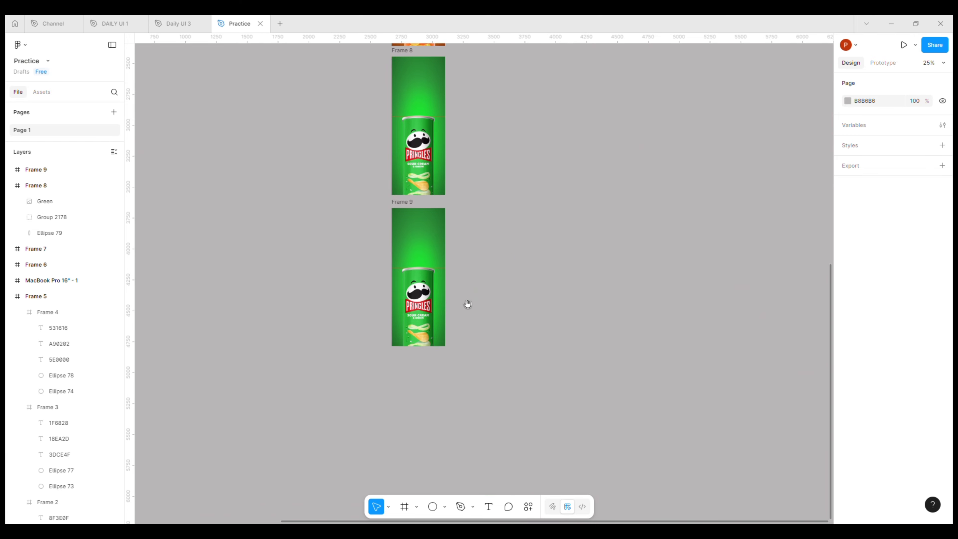
{"action": "left_click", "coordinate": [455, 218]}
{"action": "left_click", "coordinate": [427, 220]}
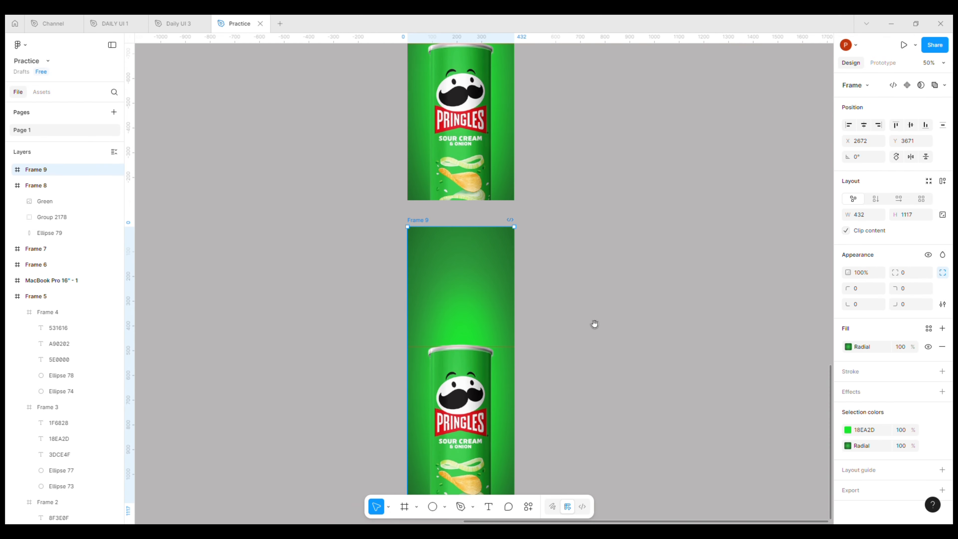
{"action": "scroll", "coordinate": [588, 271], "scroll_direction": "down", "scroll_amount": 3}
{"action": "left_click", "coordinate": [941, 346]}
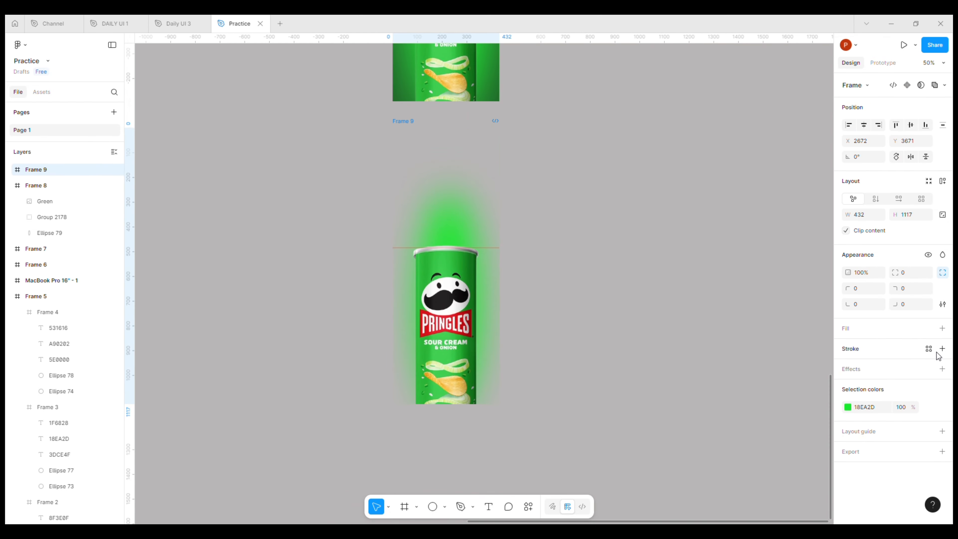
{"action": "key", "text": "ctrl+z"}
{"action": "left_click", "coordinate": [934, 356]}
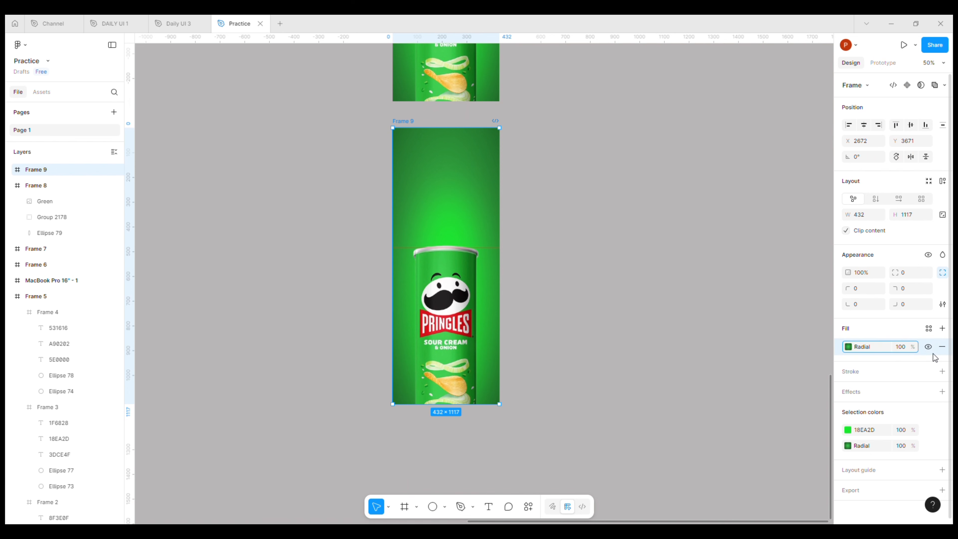
{"action": "key", "text": "ctrl+v"}
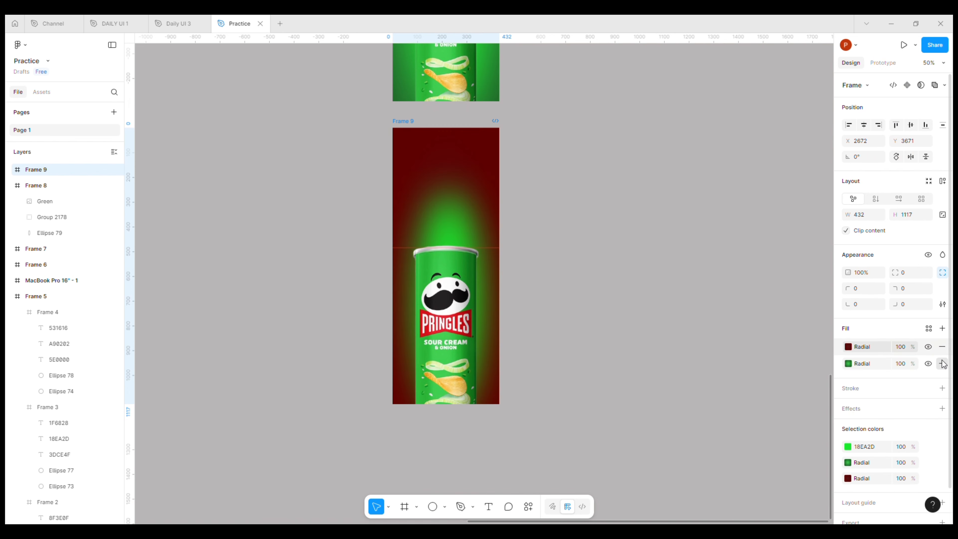
{"action": "left_click", "coordinate": [941, 363]}
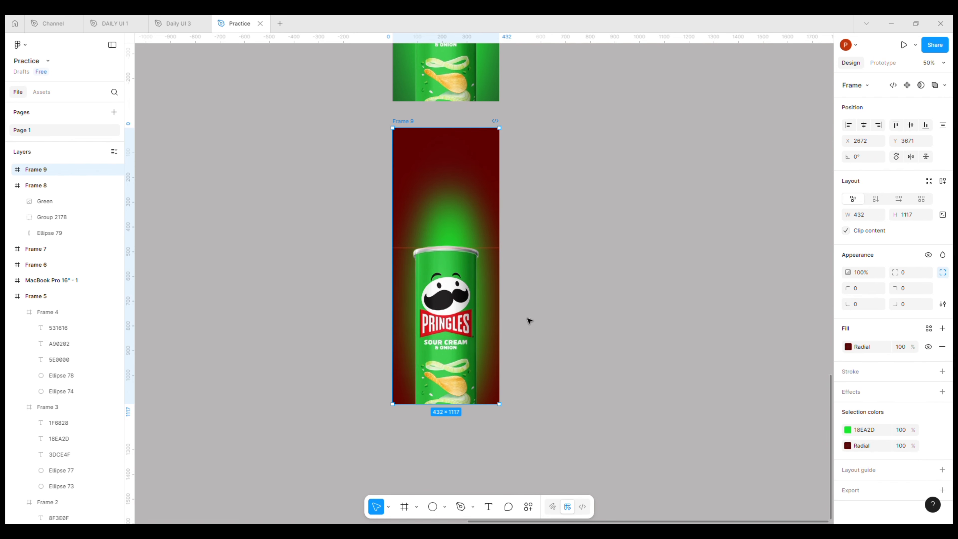
- Set the glow ellipse in the dark red frame to A90202 by sampling the fourth swatch card's bright red circle
{"action": "left_click", "coordinate": [444, 231]}
{"action": "key", "text": "minus"}
{"action": "key", "text": "minus"}
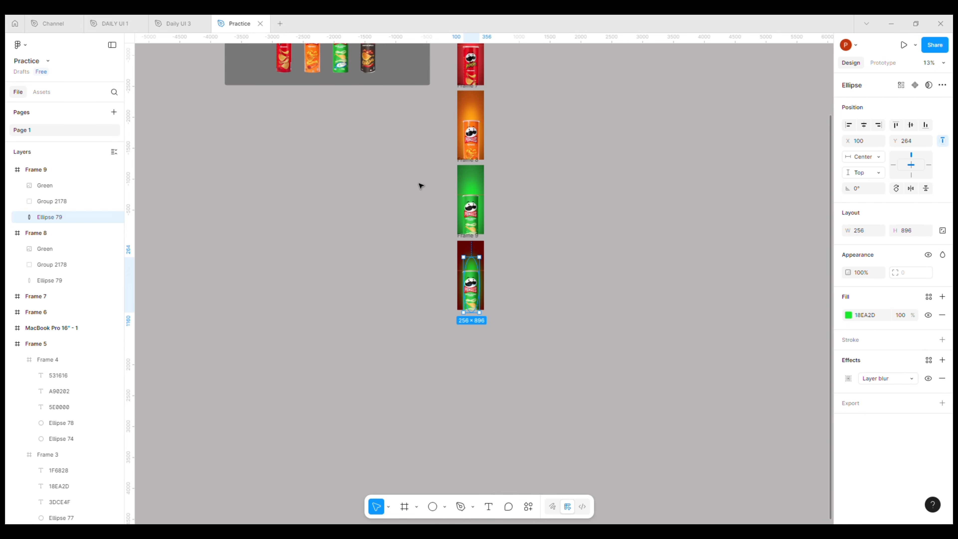
{"action": "left_click_drag", "start_coordinate": [554, 232], "coordinate": [592, 385]}
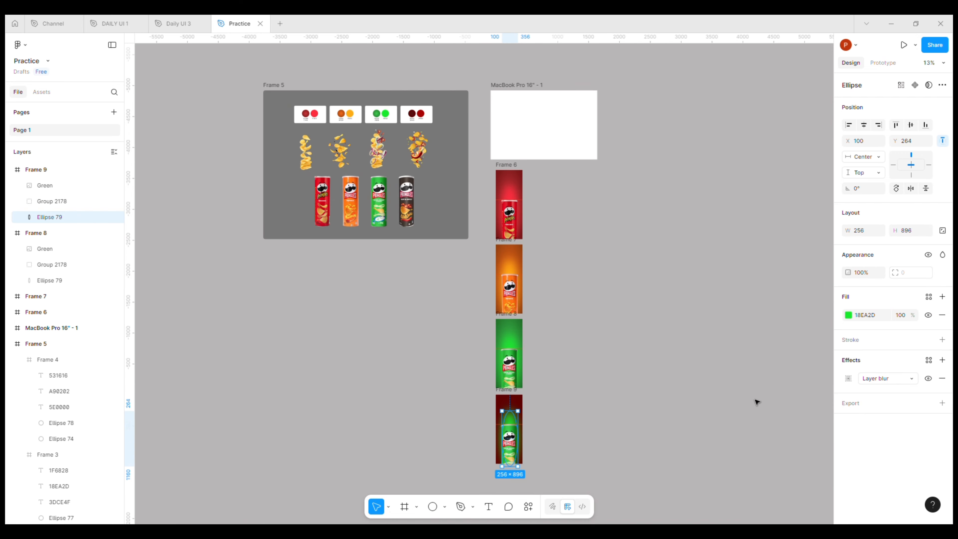
{"action": "left_click", "coordinate": [848, 316]}
{"action": "left_click", "coordinate": [728, 425]}
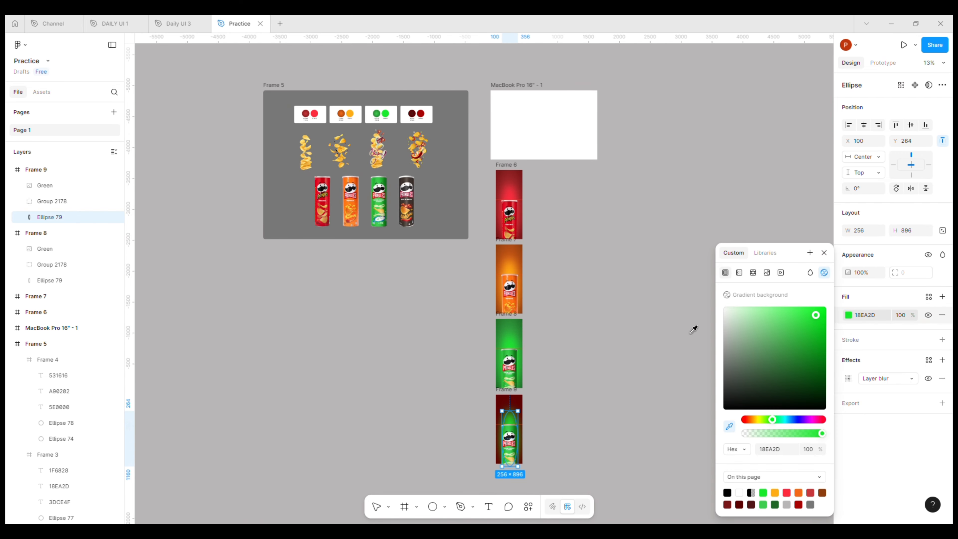
{"action": "scroll", "coordinate": [438, 145], "scroll_direction": "up", "scroll_amount": 5}
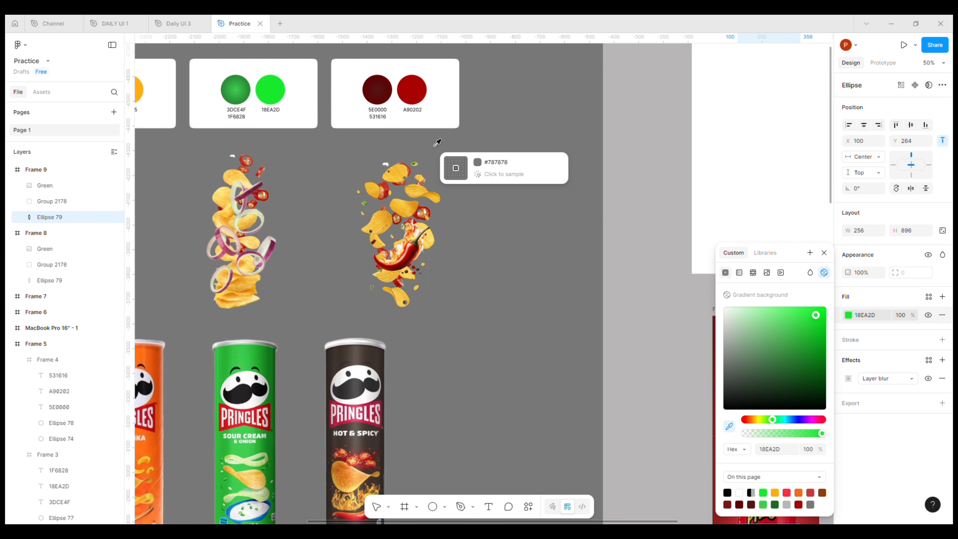
{"action": "scroll", "coordinate": [438, 143], "scroll_direction": "up", "scroll_amount": 3}
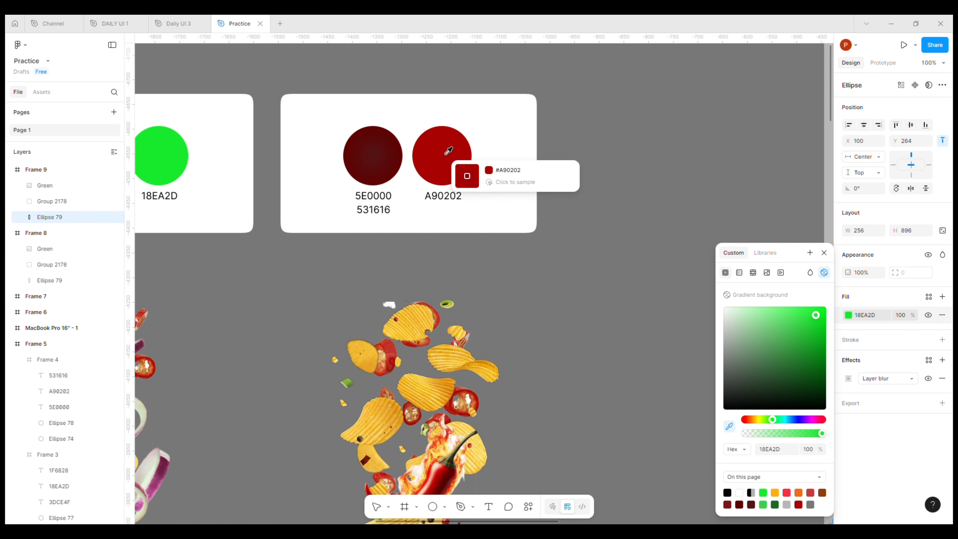
{"action": "left_click", "coordinate": [449, 150]}
{"action": "key", "text": "shift+1"}
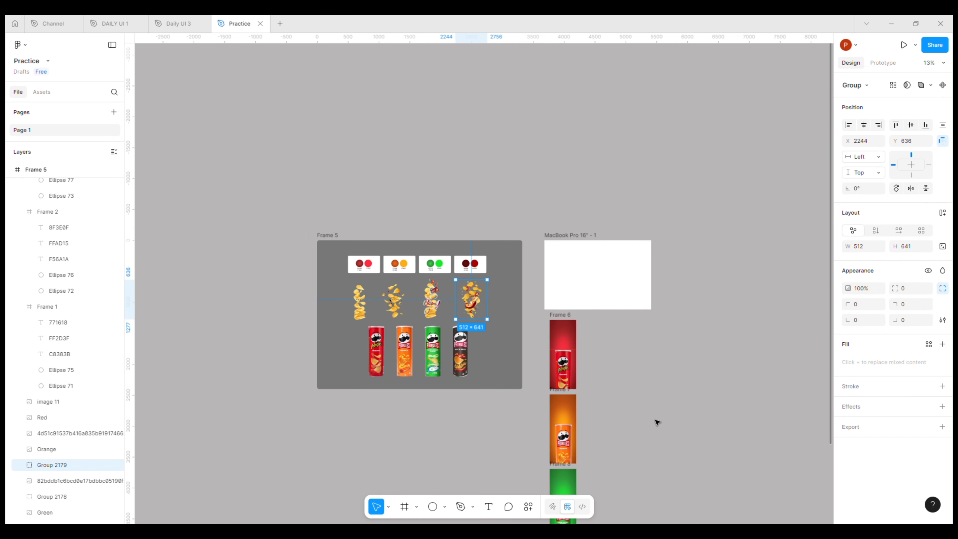
- Centre the red glow ellipse horizontally at X 88 and stretch its upper edge upward to about 256 × 921, Y 239
{"action": "scroll", "coordinate": [656, 422], "scroll_direction": "down", "scroll_amount": 5}
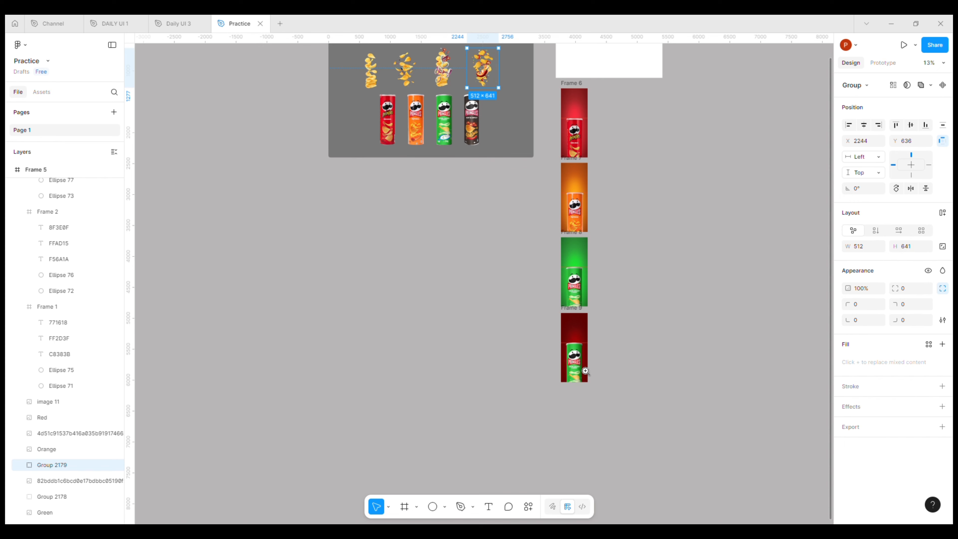
{"action": "left_click", "coordinate": [585, 371]}
{"action": "left_click", "coordinate": [581, 365]}
{"action": "left_click", "coordinate": [572, 237]}
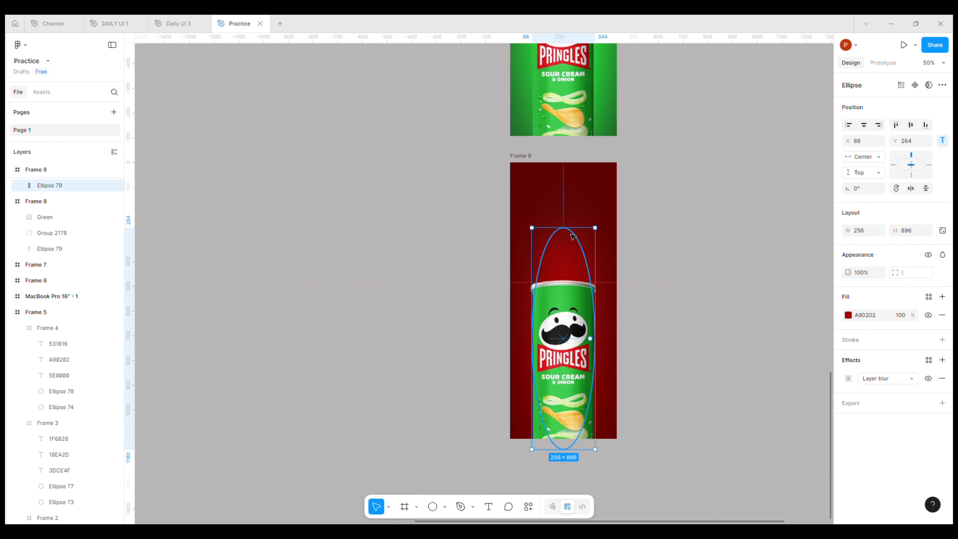
{"action": "left_click", "coordinate": [572, 225]}
{"action": "left_click", "coordinate": [551, 273]}
{"action": "left_click_drag", "start_coordinate": [551, 273], "coordinate": [553, 266]}
{"action": "key", "text": "ctrl+z"}
{"action": "left_click_drag", "start_coordinate": [578, 234], "coordinate": [577, 229]}
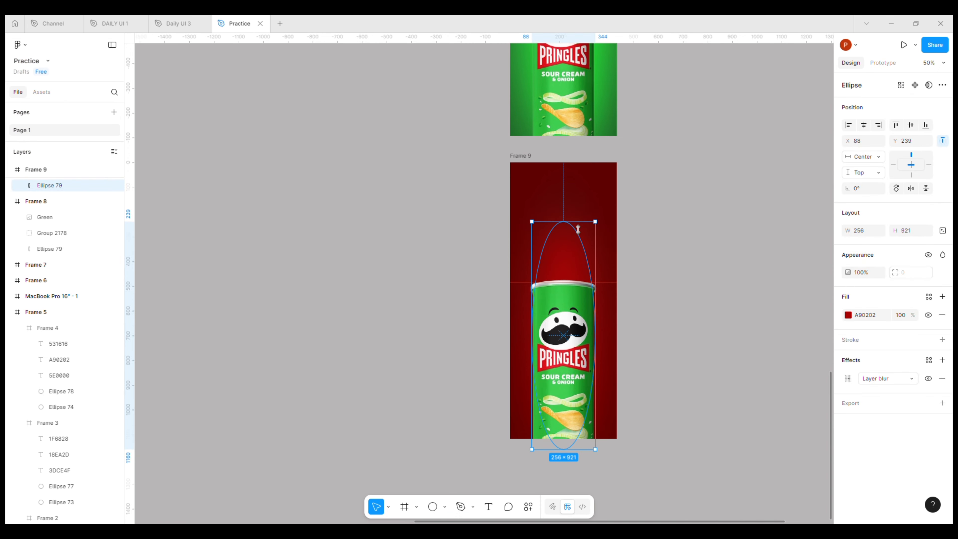
- Replace the green can in the dark red frame with a copy of the Hot & Spicy can and lower it to about Y 464
{"action": "left_click", "coordinate": [646, 318]}
{"action": "key", "text": "ctrl+minus"}
{"action": "left_click_drag", "start_coordinate": [433, 170], "coordinate": [549, 386]}
{"action": "left_click_drag", "start_coordinate": [498, 191], "coordinate": [511, 327]}
{"action": "right_click", "coordinate": [447, 230]}
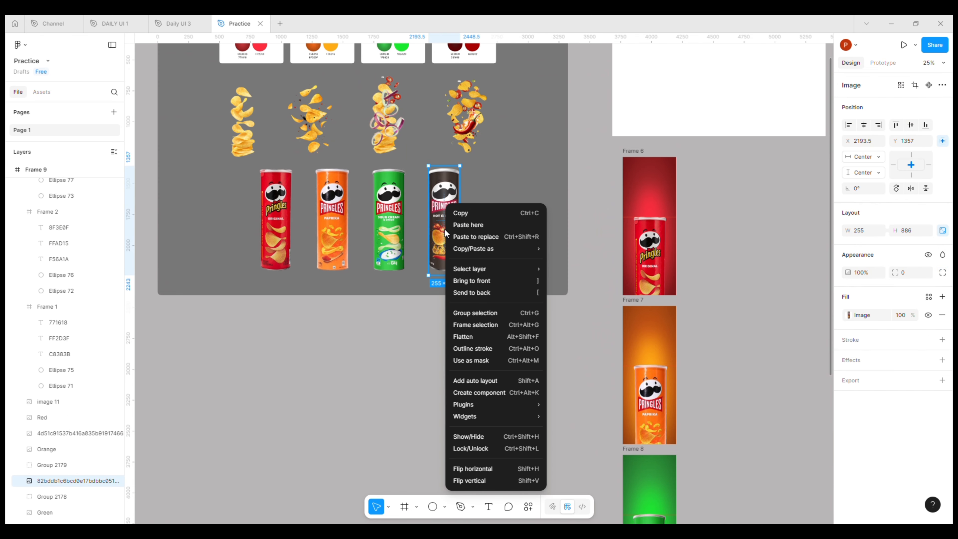
{"action": "left_click", "coordinate": [479, 213]}
{"action": "left_click_drag", "start_coordinate": [577, 374], "coordinate": [486, 98]}
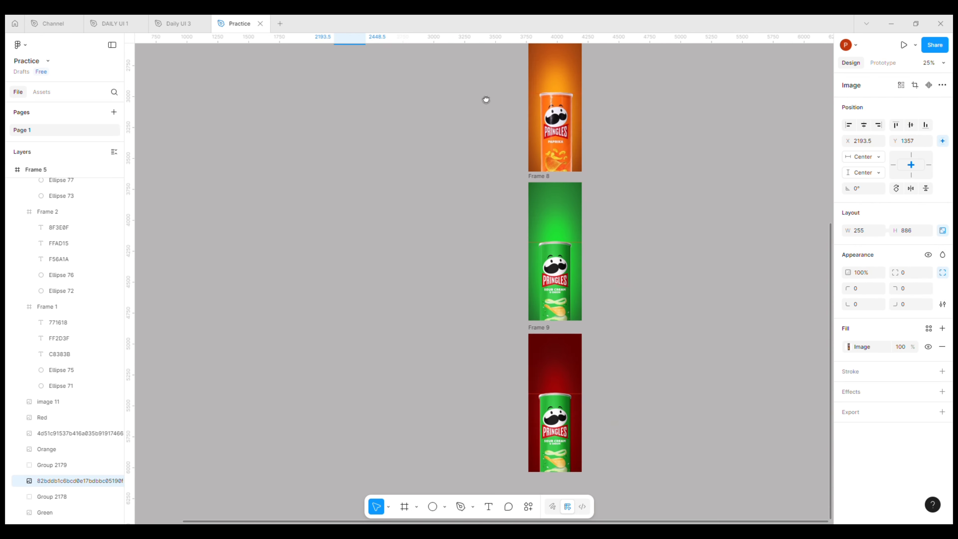
{"action": "scroll", "coordinate": [569, 363], "scroll_direction": "down", "scroll_amount": 2}
{"action": "left_click", "coordinate": [548, 365]}
{"action": "right_click", "coordinate": [548, 364]}
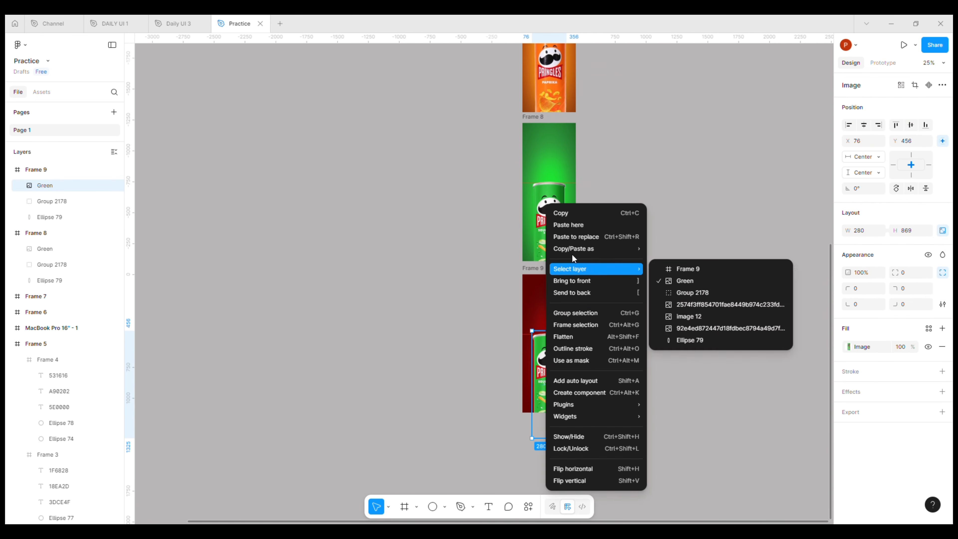
{"action": "left_click", "coordinate": [576, 236]}
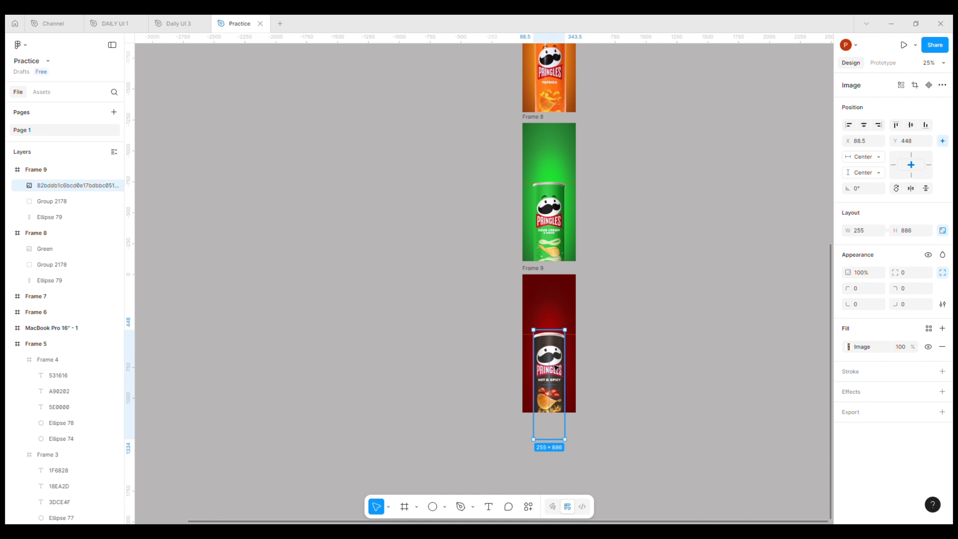
{"action": "left_click_drag", "start_coordinate": [554, 366], "coordinate": [551, 368]}
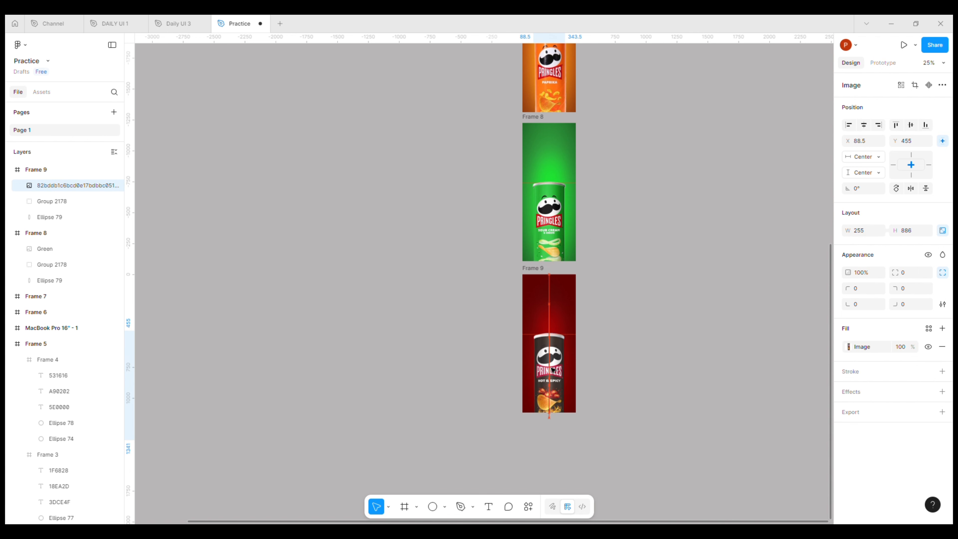
- Copy the fourth chips group, the one with the red chilli, from the asset frame
{"action": "left_click", "coordinate": [606, 234]}
{"action": "left_click_drag", "start_coordinate": [607, 231], "coordinate": [490, 448]}
{"action": "left_click_drag", "start_coordinate": [434, 295], "coordinate": [445, 357]}
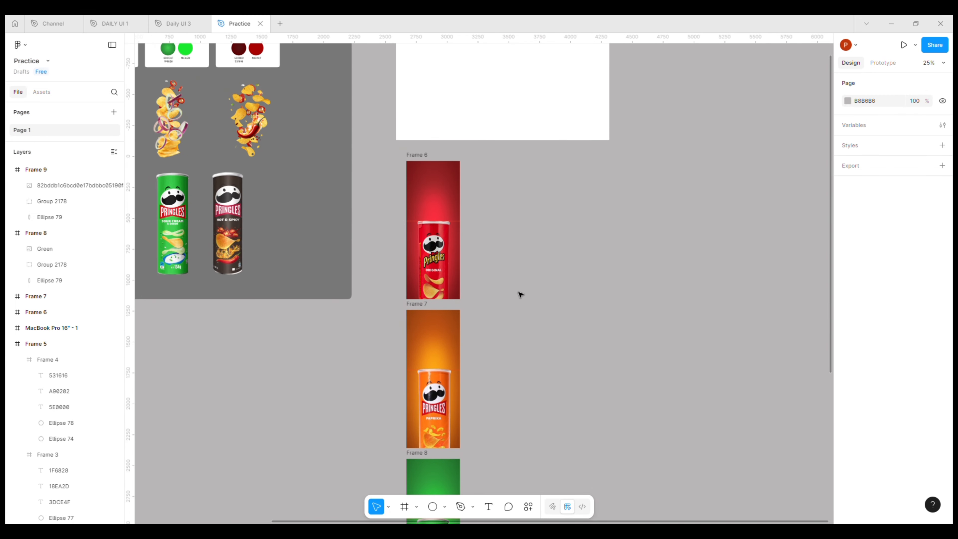
{"action": "left_click_drag", "start_coordinate": [537, 420], "coordinate": [573, 137]}
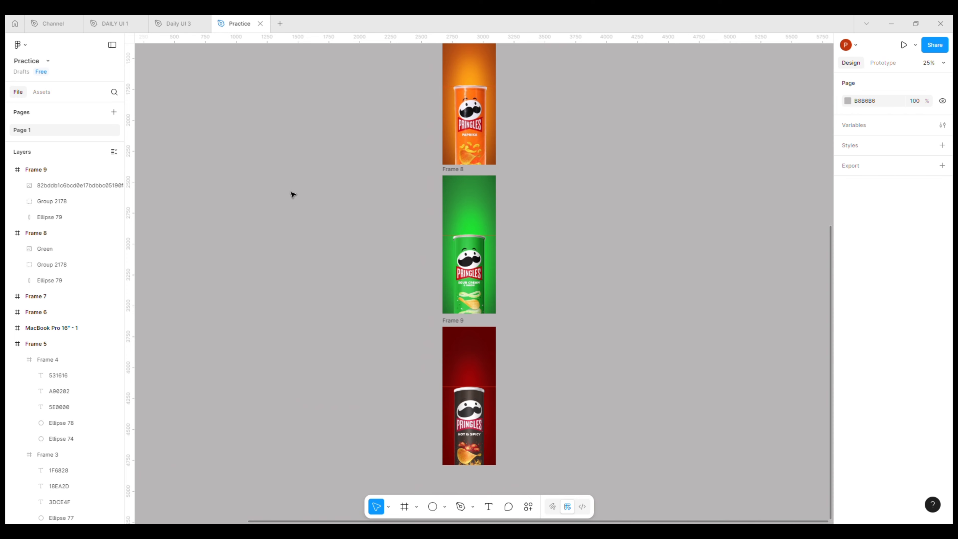
{"action": "left_click_drag", "start_coordinate": [293, 194], "coordinate": [323, 488]}
{"action": "right_click", "coordinate": [307, 122]}
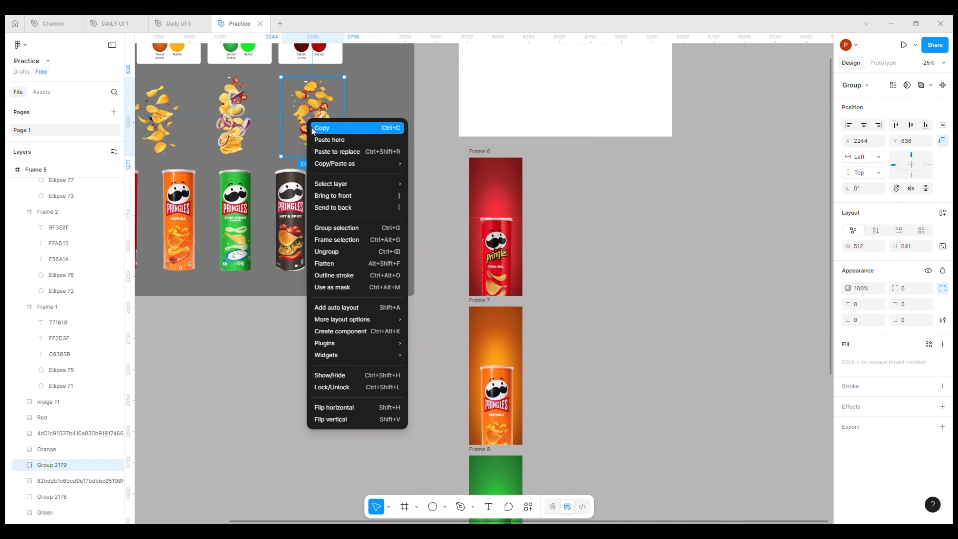
{"action": "left_click", "coordinate": [347, 127]}
- Replace the leftover chips group hidden behind the can in the dark red frame with the copied chilli chips group
{"action": "left_click_drag", "start_coordinate": [438, 321], "coordinate": [442, 74]}
{"action": "left_click_drag", "start_coordinate": [475, 347], "coordinate": [477, 261]}
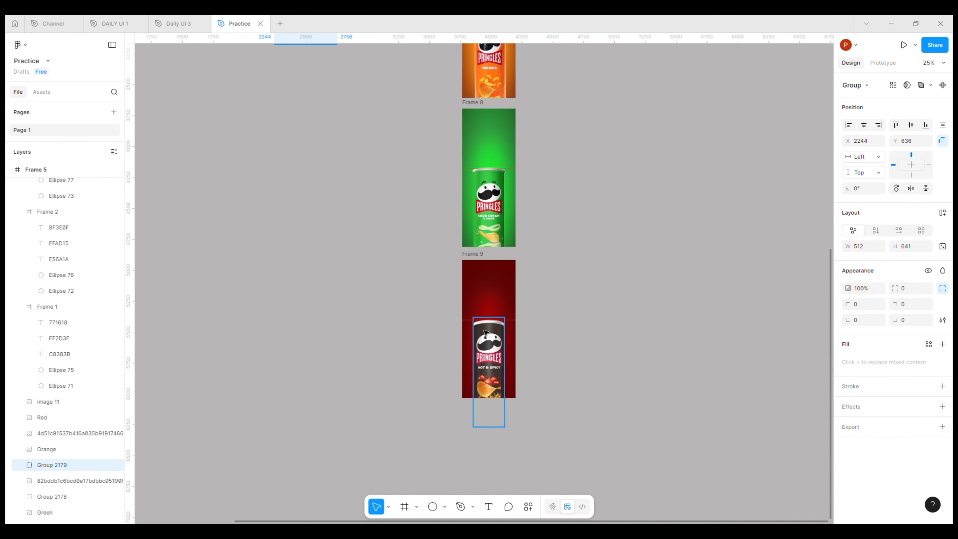
{"action": "left_click", "coordinate": [488, 353]}
{"action": "left_click", "coordinate": [470, 261]}
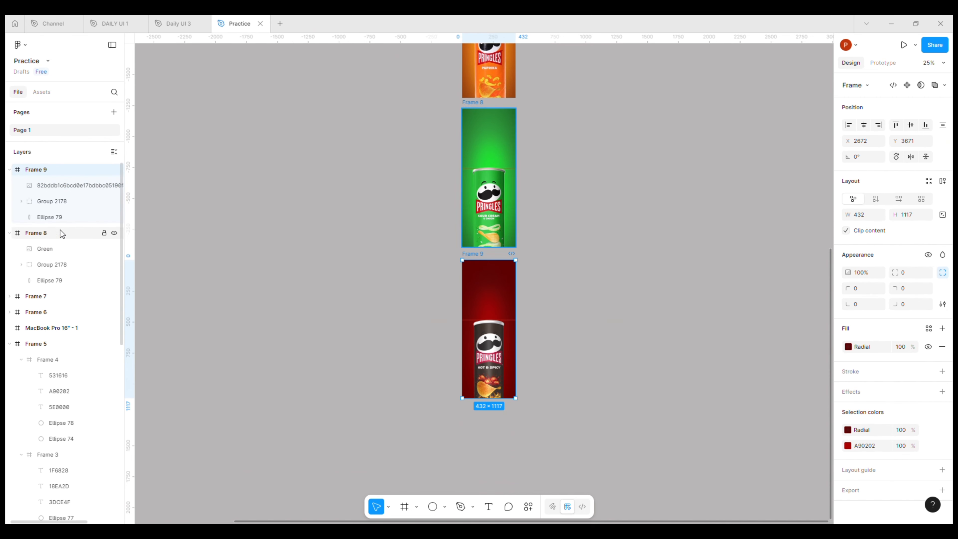
{"action": "left_click", "coordinate": [55, 187]}
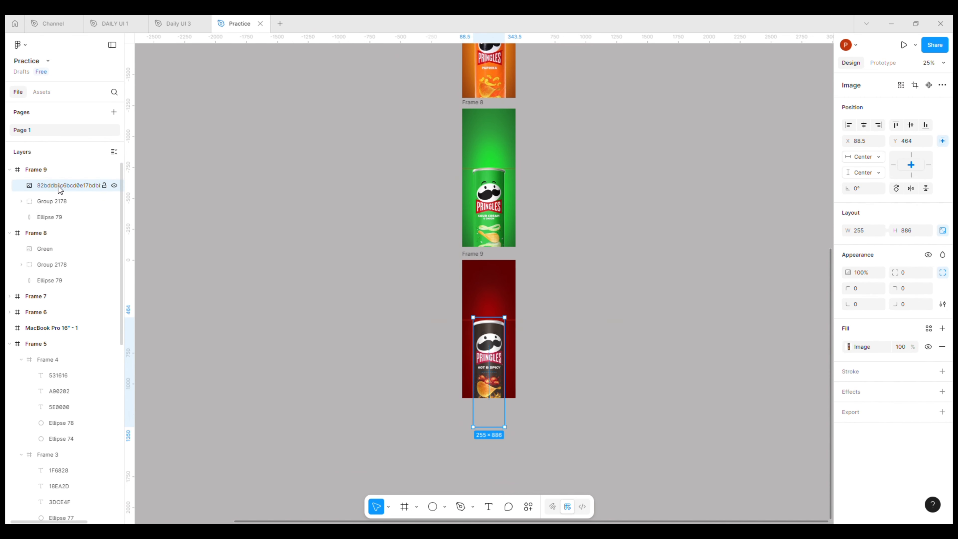
{"action": "left_click", "coordinate": [59, 202]}
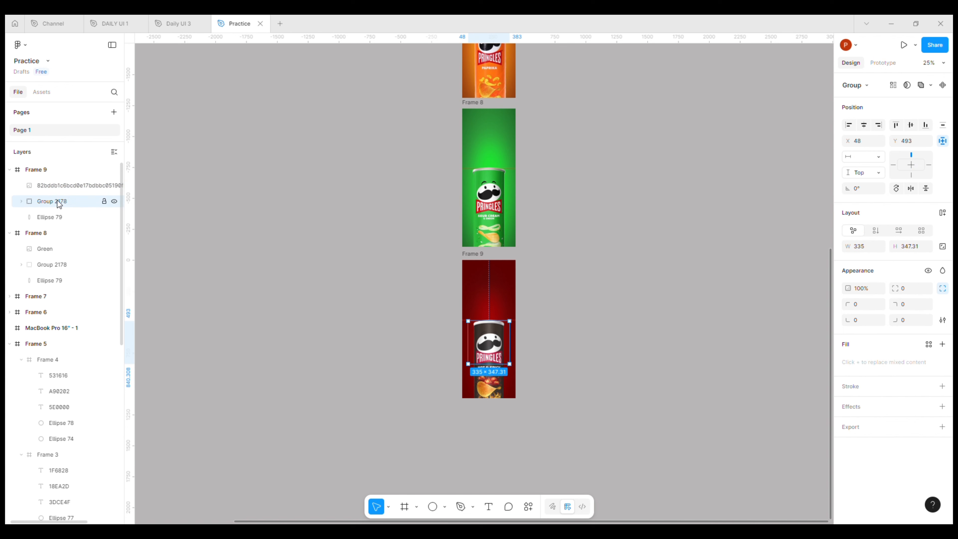
{"action": "right_click", "coordinate": [476, 346]}
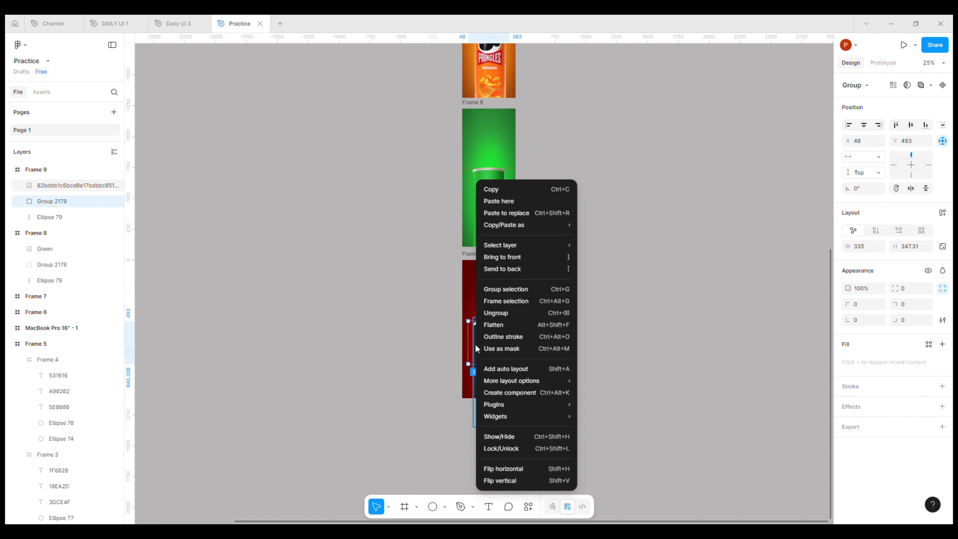
{"action": "left_click", "coordinate": [518, 214]}
- Shrink the chilli chips to about 256 × 321, hide them behind the can at about Y 515, and centre them horizontally
{"action": "left_click_drag", "start_coordinate": [508, 352], "coordinate": [497, 311]}
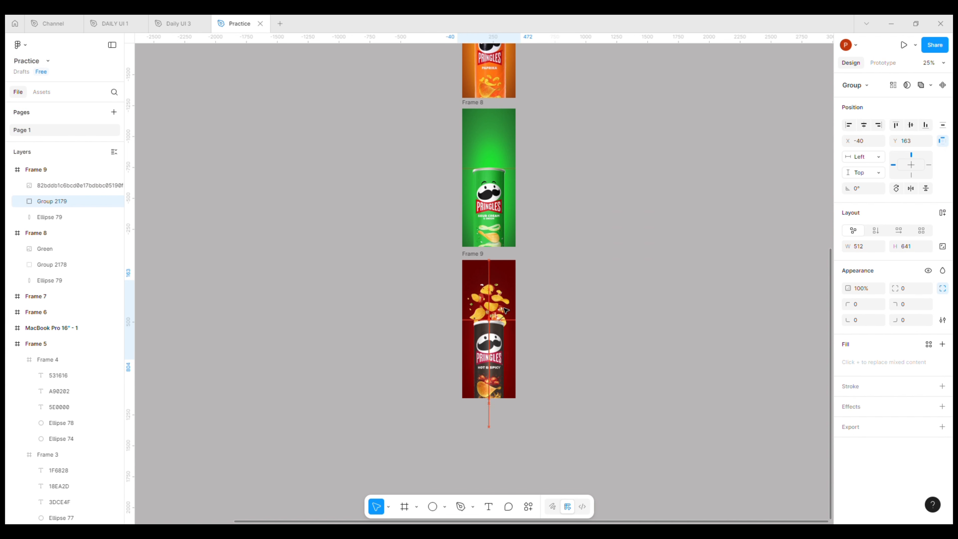
{"action": "left_click_drag", "start_coordinate": [503, 367], "coordinate": [485, 342]}
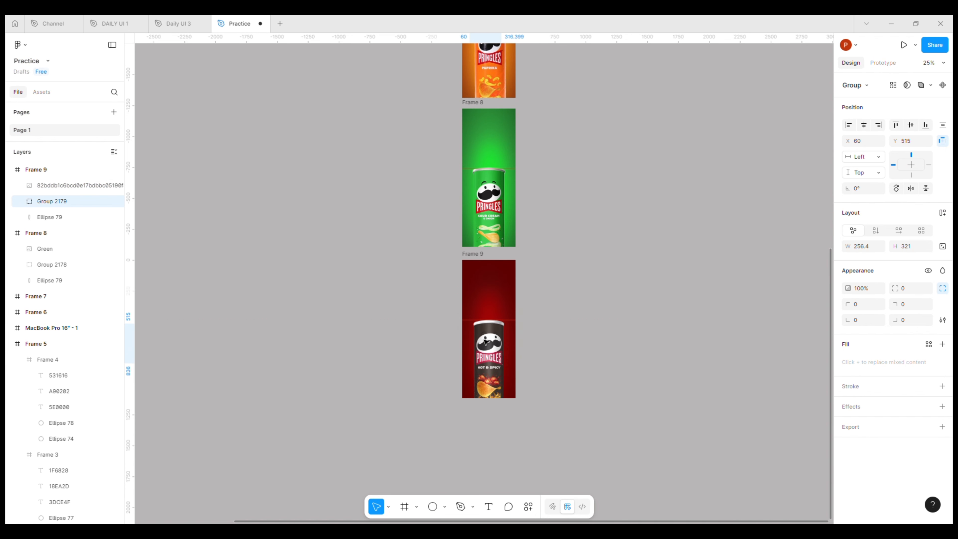
{"action": "left_click", "coordinate": [863, 126]}
- Rename the dark red frame's chips group as Chips and its can image as Black
{"action": "double_click", "coordinate": [72, 200]}
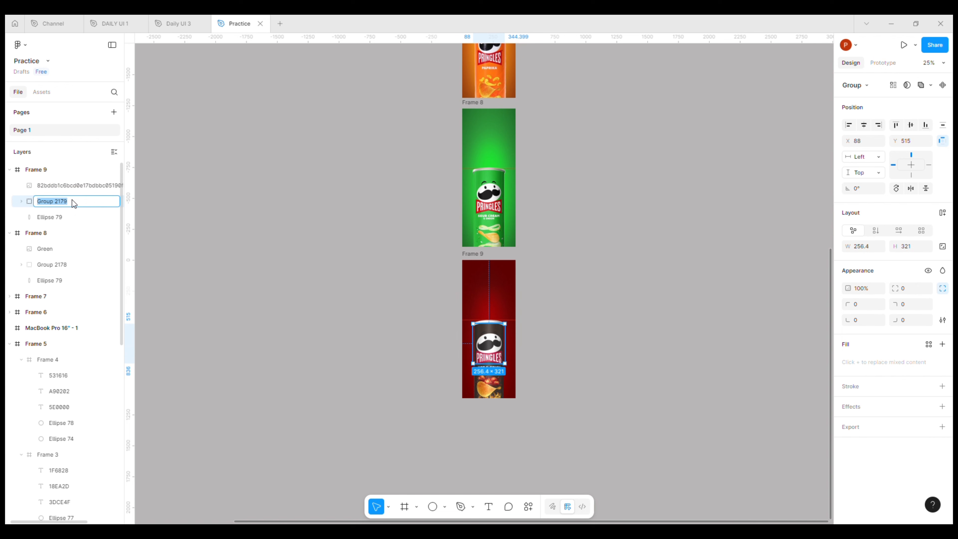
{"action": "type", "text": "Chips"}
{"action": "key", "text": "Return"}
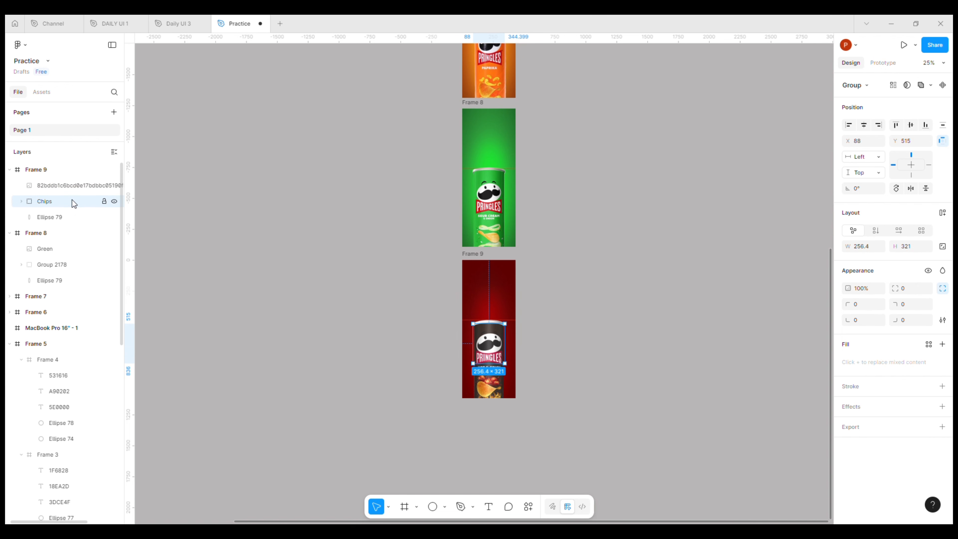
{"action": "left_click", "coordinate": [60, 188]}
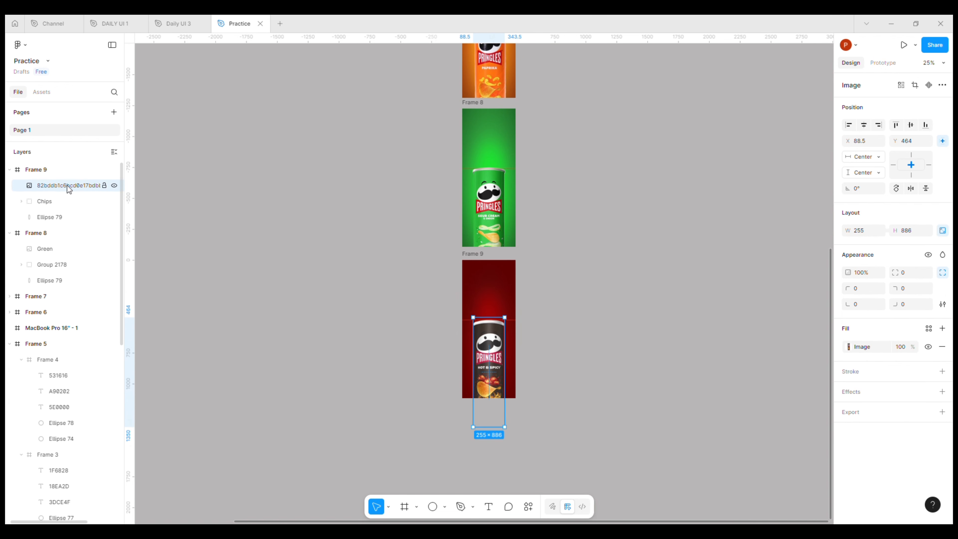
{"action": "double_click", "coordinate": [67, 185]}
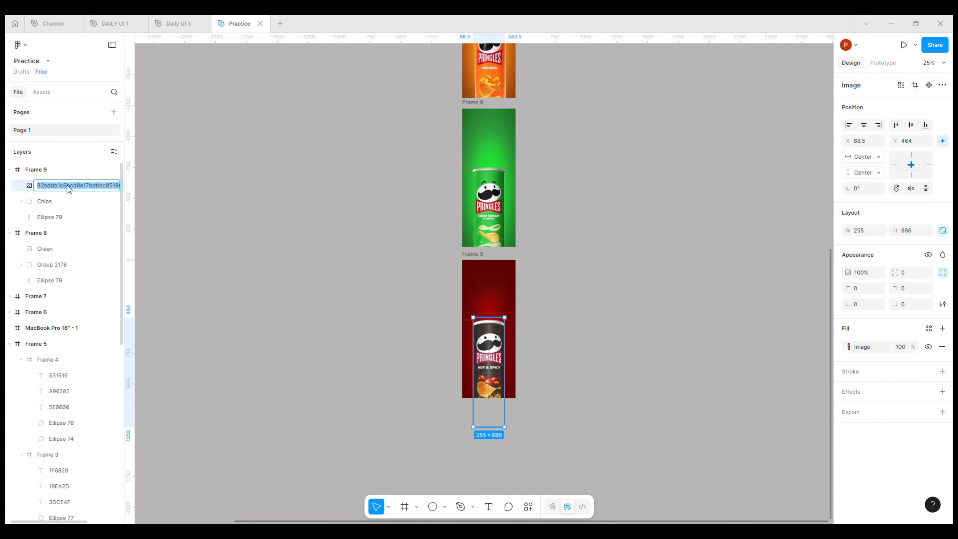
{"action": "type", "text": "Black"}
{"action": "key", "text": "Return"}
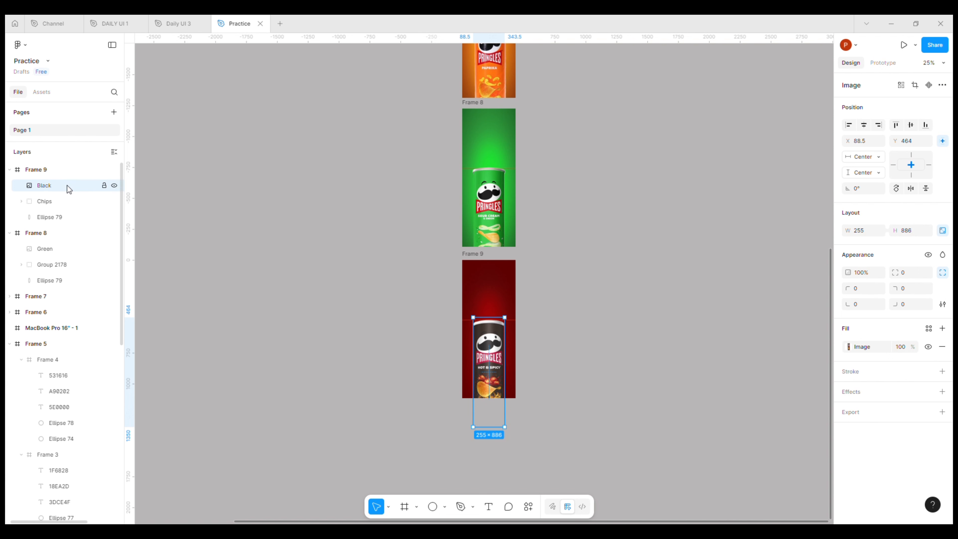
- Rename the chips group behind the green can as Chips
{"action": "left_click", "coordinate": [44, 248]}
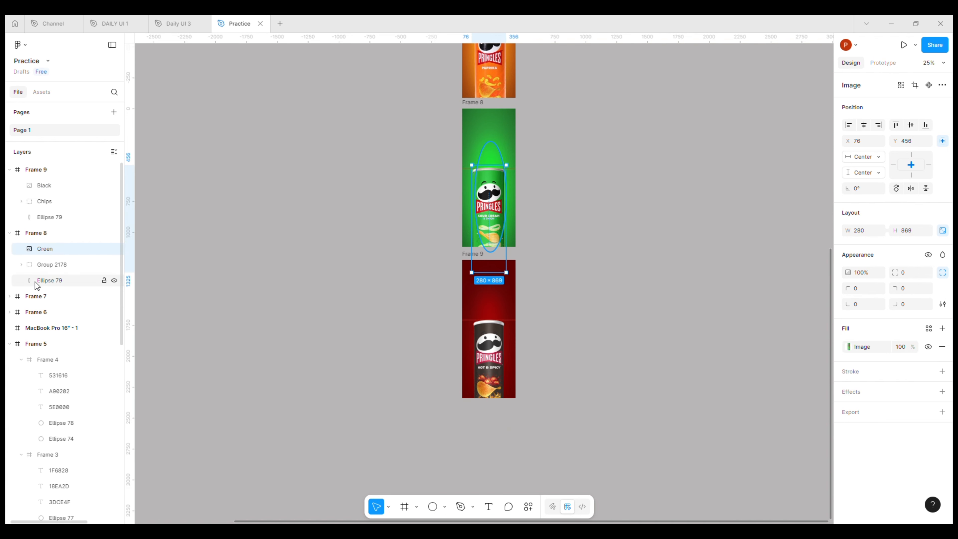
{"action": "left_click", "coordinate": [41, 268]}
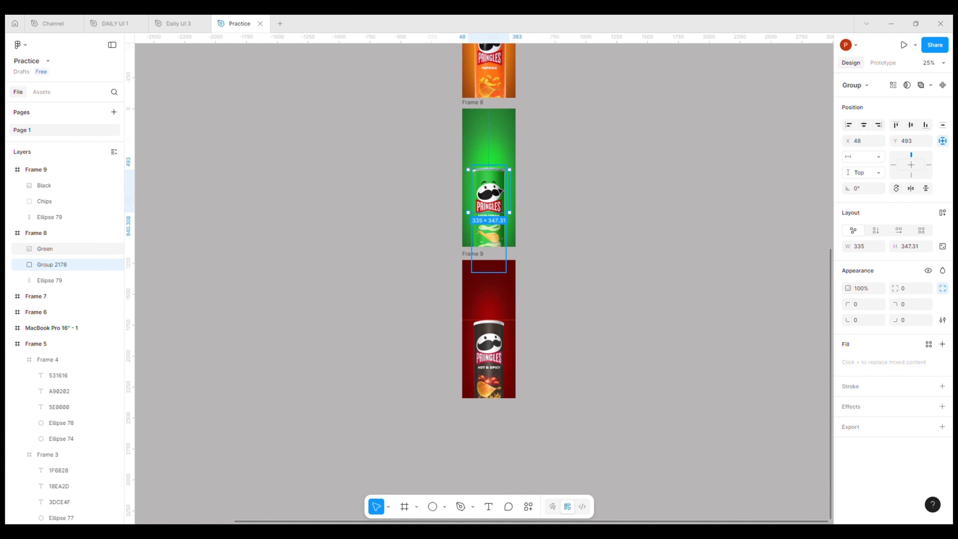
{"action": "left_click_drag", "start_coordinate": [499, 192], "coordinate": [502, 163]}
{"action": "key", "text": "ctrl+z"}
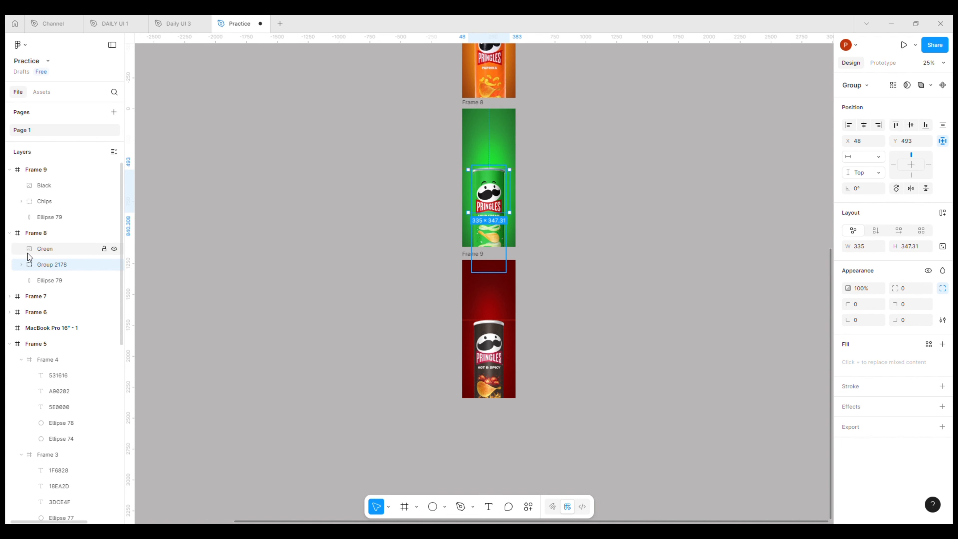
{"action": "left_click", "coordinate": [51, 265]}
{"action": "type", "text": "Chips"}
{"action": "key", "text": "Return"}
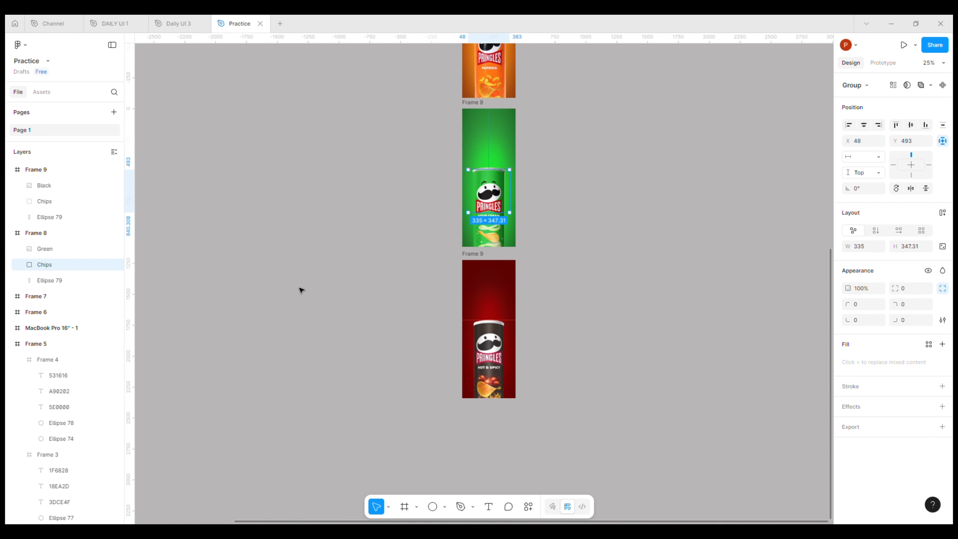
- Duplicate the red Original frame beside itself at about X 3204, Y 39
{"action": "left_click", "coordinate": [364, 254]}
{"action": "scroll", "coordinate": [389, 227], "scroll_direction": "up", "scroll_amount": 10}
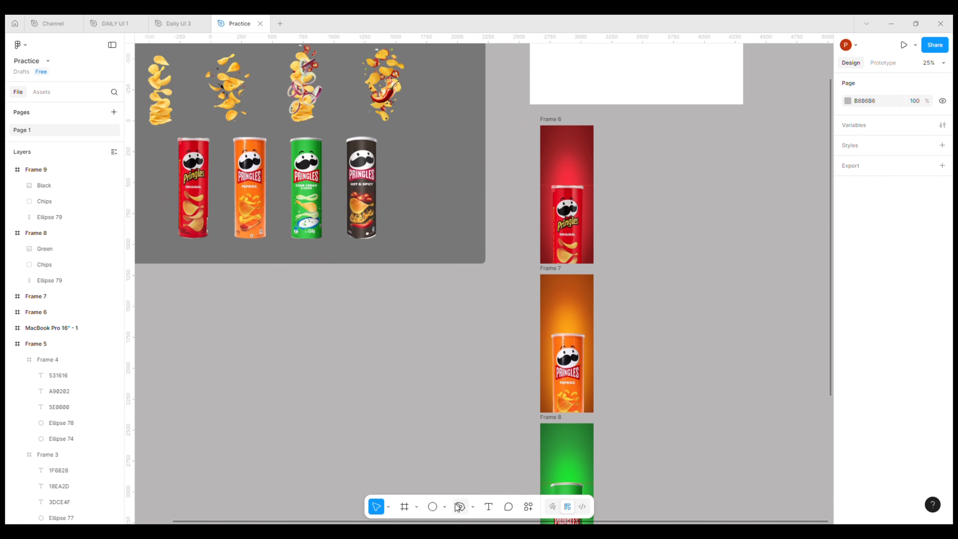
{"action": "left_click_drag", "start_coordinate": [637, 457], "coordinate": [551, 469]}
{"action": "left_click", "coordinate": [479, 126]}
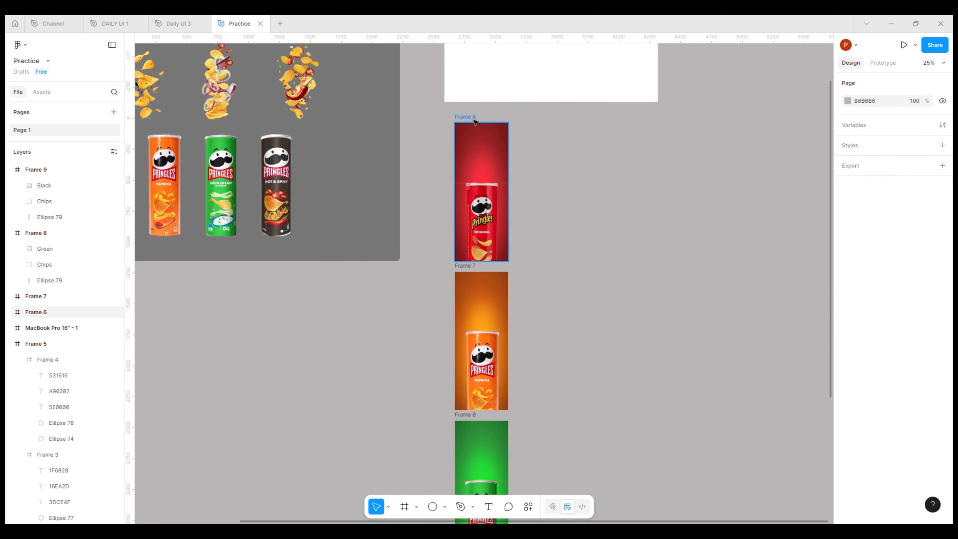
{"action": "left_click_drag", "start_coordinate": [479, 126], "coordinate": [544, 126], "text": "alt"}
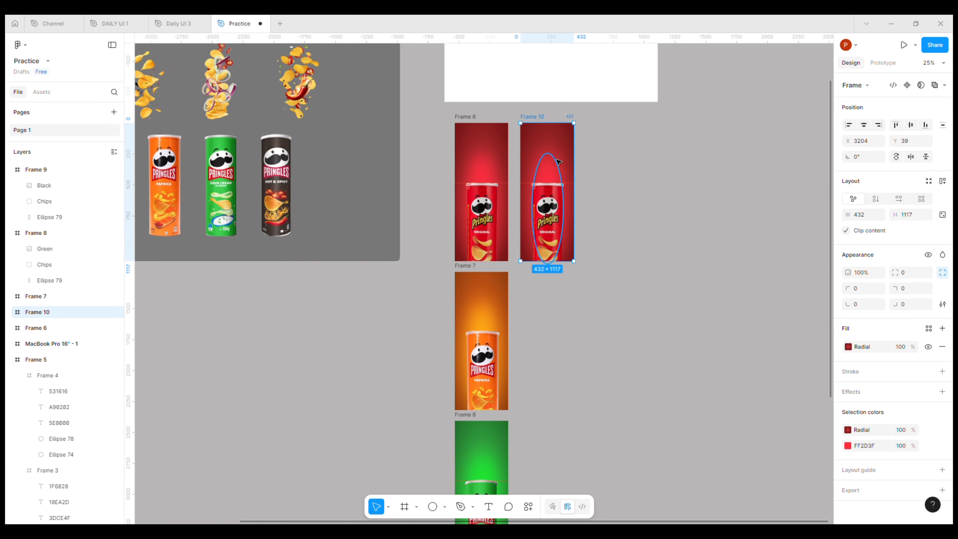
- Raise the red can in the duplicated frame to about Y 325
{"action": "scroll", "coordinate": [556, 165], "scroll_direction": "up", "scroll_amount": 3}
{"action": "scroll", "coordinate": [525, 269], "scroll_direction": "up", "scroll_amount": 3}
{"action": "left_click", "coordinate": [520, 272]}
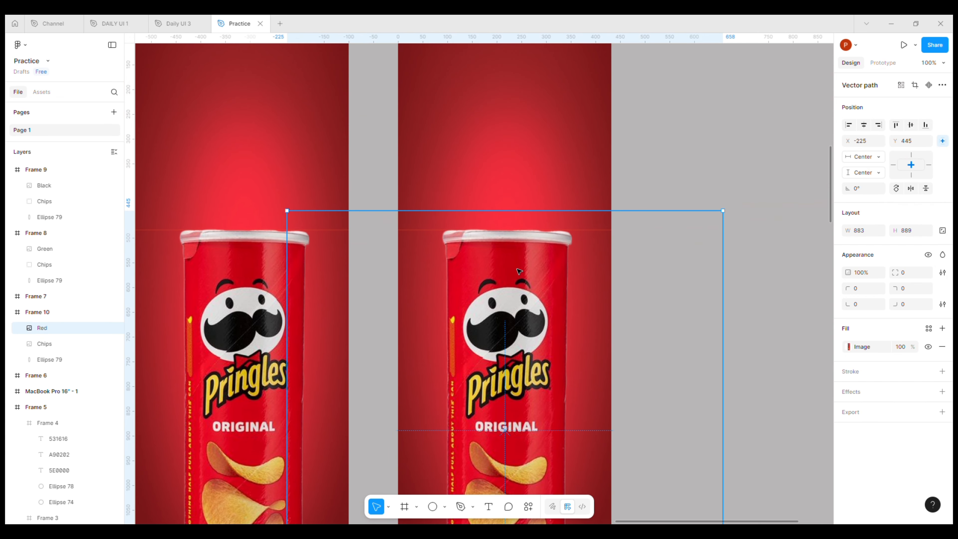
{"action": "key", "text": "shift+Up"}
{"action": "key", "text": "shift+Up"}
{"action": "key", "text": "shift+Up"}
{"action": "key", "text": "Up"}
{"action": "key", "text": "Up"}
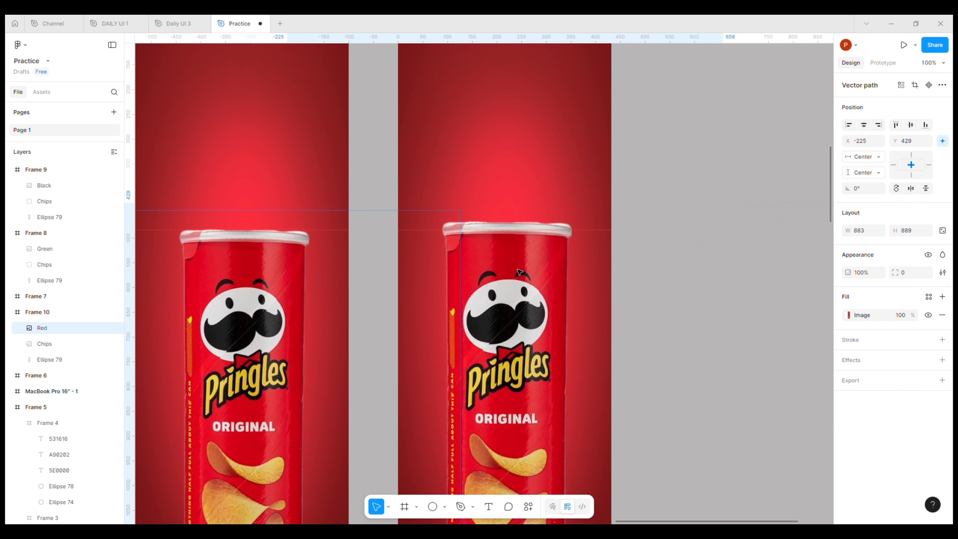
{"action": "key", "text": "shift+Up"}
{"action": "key", "text": "shift+Up"}
{"action": "key", "text": "shift+Up"}
{"action": "key", "text": "shift+Up"}
{"action": "key", "text": "shift+Up"}
{"action": "key", "text": "Up"}
{"action": "key", "text": "Up"}
{"action": "key", "text": "Up"}
{"action": "key", "text": "Up"}
{"action": "key", "text": "Up"}
{"action": "key", "text": "Up"}
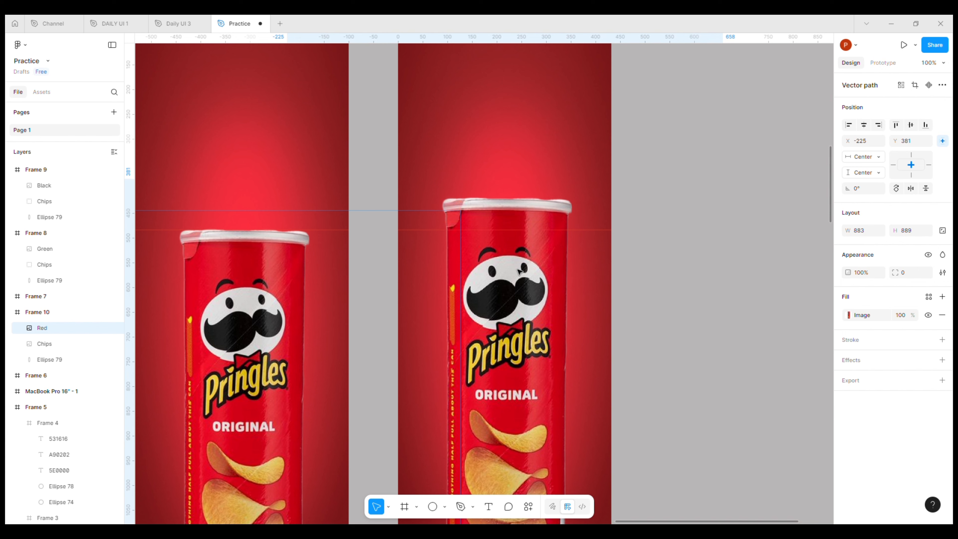
{"action": "key", "text": "shift+Up"}
{"action": "key", "text": "shift+Up"}
{"action": "key", "text": "shift+Up"}
{"action": "key", "text": "shift+Up"}
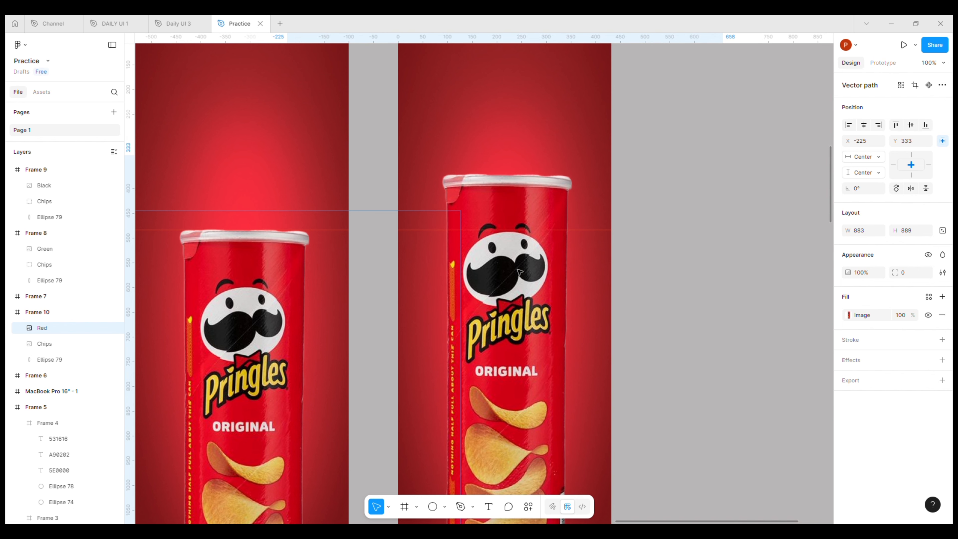
{"action": "key", "text": "Up"}
{"action": "key", "text": "Up"}
{"action": "key", "text": "Up"}
{"action": "key", "text": "Up"}
{"action": "key", "text": "Up"}
{"action": "key", "text": "Up"}
{"action": "key", "text": "Up"}
{"action": "key", "text": "Up"}
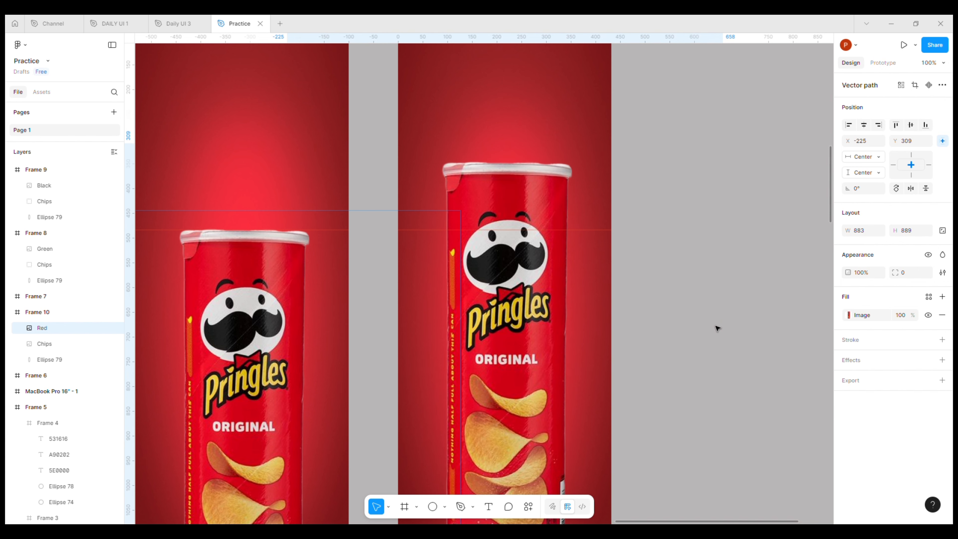
{"action": "key", "text": "shift+Down"}
{"action": "key", "text": "Down"}
{"action": "key", "text": "Down"}
{"action": "key", "text": "Down"}
{"action": "key", "text": "Down"}
{"action": "key", "text": "Down"}
{"action": "key", "text": "Down"}
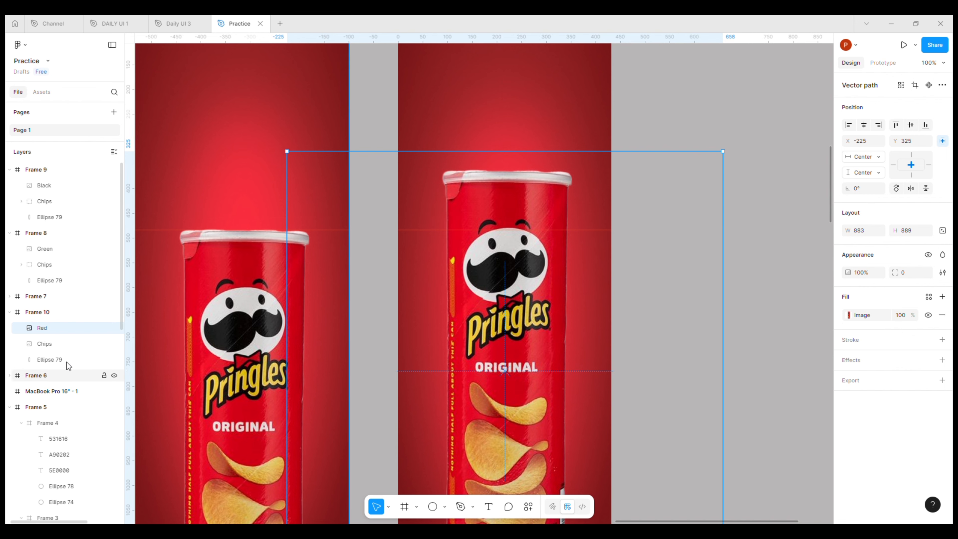
- Raise the duplicated frame's chips out of the can to about Y 31
{"action": "left_click", "coordinate": [47, 343]}
{"action": "key", "text": "shift+Up"}
{"action": "key", "text": "shift+Up"}
{"action": "key", "text": "shift+Up"}
{"action": "key", "text": "shift+Up"}
{"action": "key", "text": "shift+Up"}
{"action": "key", "text": "shift+Up"}
{"action": "key", "text": "shift+Up"}
{"action": "key", "text": "shift+Up"}
{"action": "key", "text": "shift+Up"}
{"action": "key", "text": "shift+Up"}
{"action": "key", "text": "shift+Up"}
{"action": "key", "text": "shift+Up"}
{"action": "key", "text": "shift+Up"}
{"action": "key", "text": "shift+Up"}
{"action": "key", "text": "shift+Up"}
{"action": "key", "text": "shift+Up"}
{"action": "key", "text": "shift+Up"}
{"action": "key", "text": "shift+Up"}
{"action": "key", "text": "shift+Up"}
{"action": "key", "text": "shift+Up"}
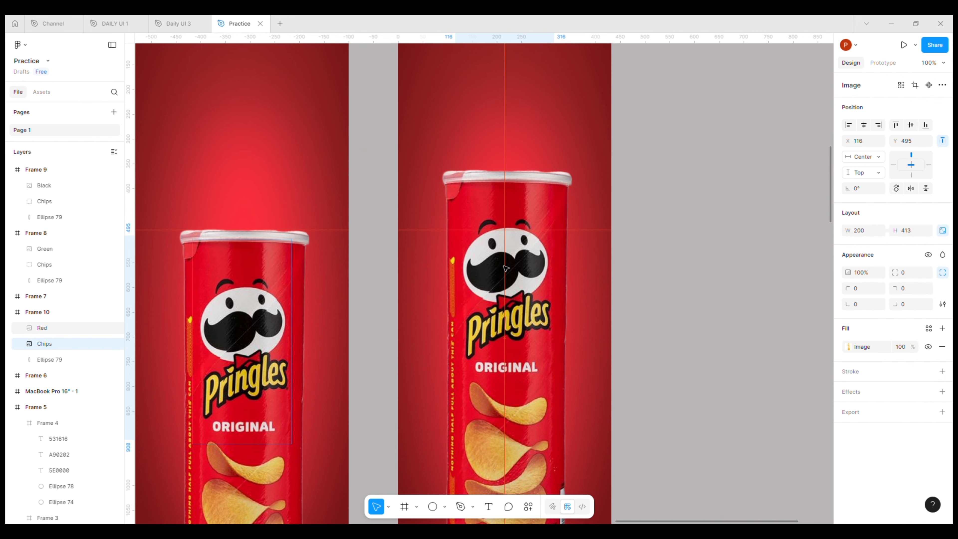
{"action": "key", "text": "Up"}
{"action": "key", "text": "Up"}
{"action": "key", "text": "Up"}
{"action": "key", "text": "Up"}
{"action": "key", "text": "Up"}
{"action": "key", "text": "Up"}
{"action": "key", "text": "Up"}
{"action": "key", "text": "Up"}
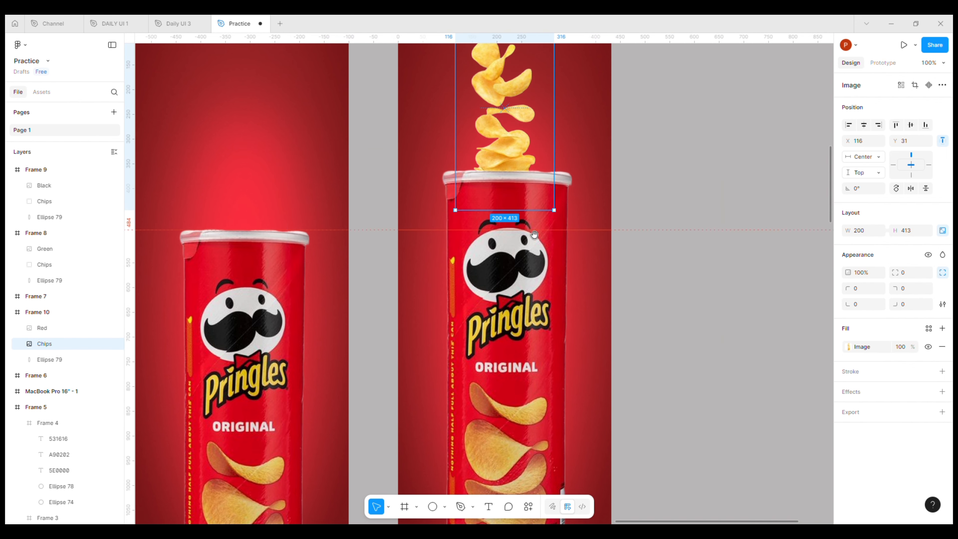
- Enlarge the flying chips to about 225 × 463 and nudge the red can down below Y 333
{"action": "scroll", "coordinate": [551, 378], "scroll_direction": "up", "scroll_amount": 5}
{"action": "left_click_drag", "start_coordinate": [552, 195], "coordinate": [552, 166]}
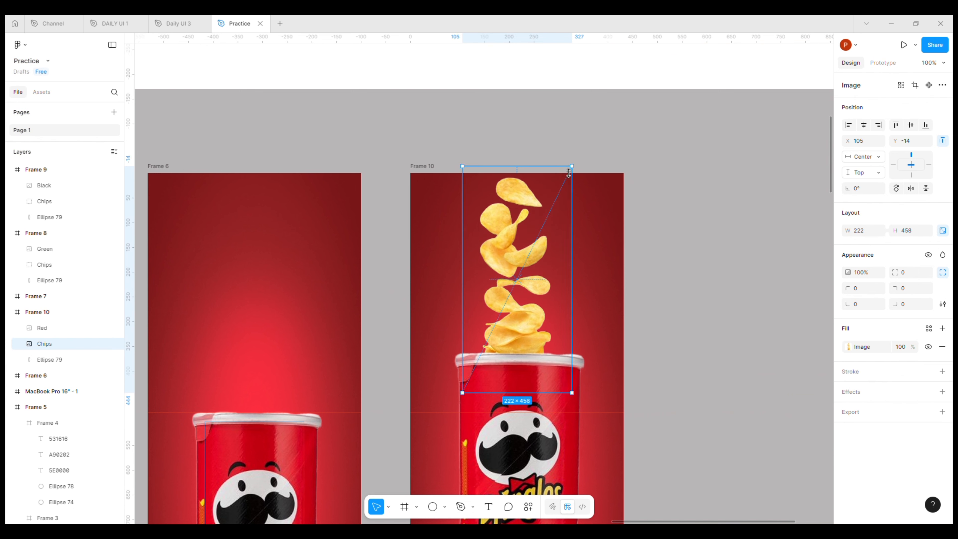
{"action": "left_click", "coordinate": [577, 406]}
{"action": "key", "text": "shift+Down"}
{"action": "key", "text": "shift+Down"}
{"action": "key", "text": "shift+Down"}
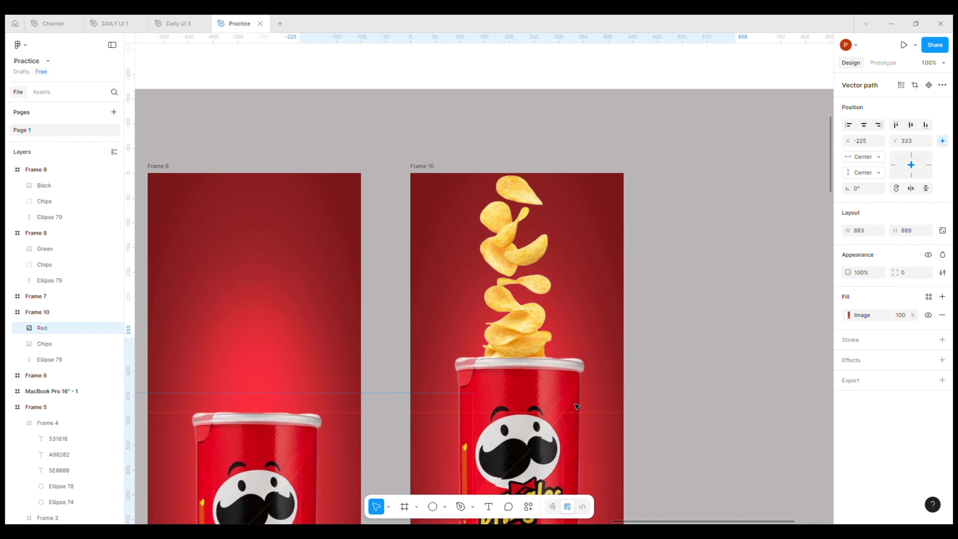
- Enlarge the chips further to about 254 × 523 and centre them horizontally in the duplicated frame
{"action": "left_click", "coordinate": [542, 175]}
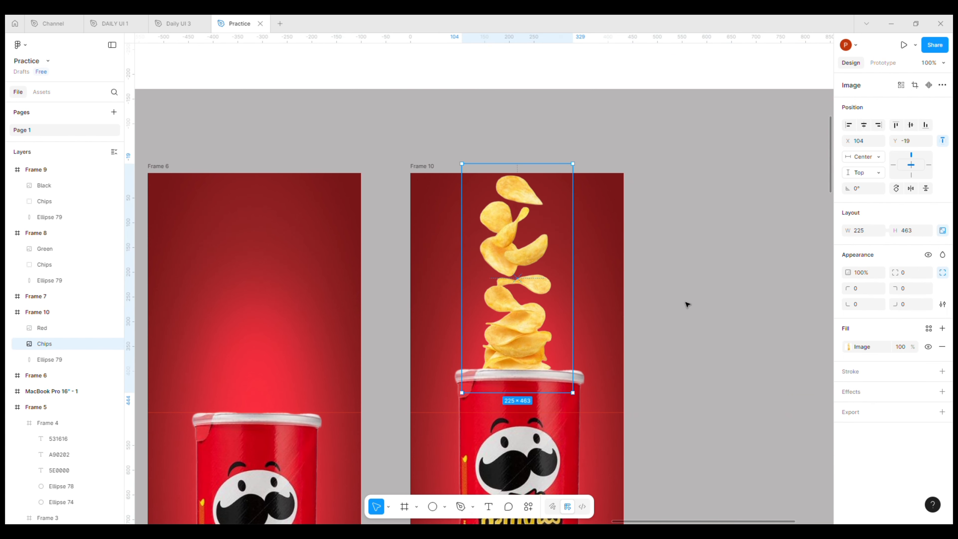
{"action": "left_click_drag", "start_coordinate": [581, 275], "coordinate": [588, 275]}
{"action": "left_click_drag", "start_coordinate": [526, 270], "coordinate": [527, 271]}
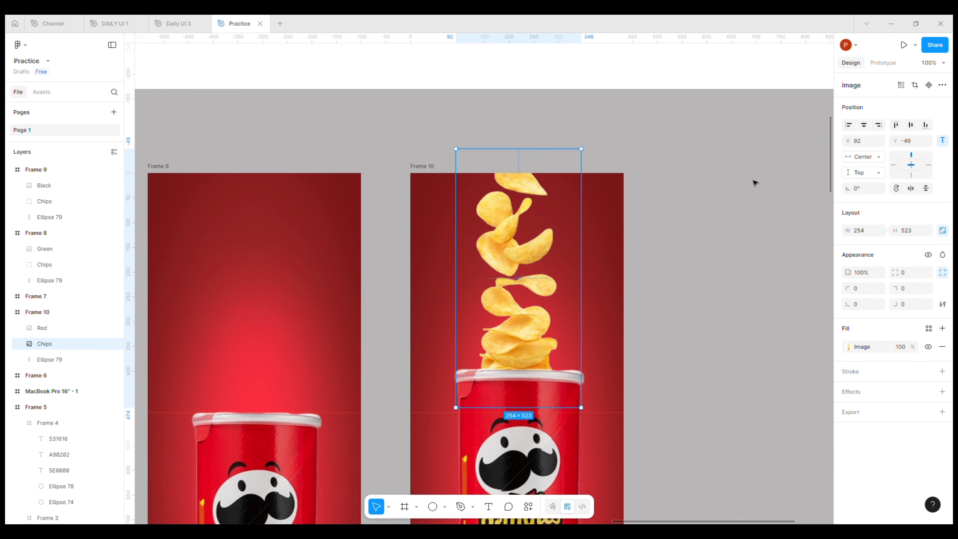
{"action": "left_click", "coordinate": [862, 131]}
{"action": "left_click", "coordinate": [727, 253]}
- Draw a rectangle about 39 × 399 over the chips, from the duplicated frame's upper edge down to the can's rim
{"action": "key", "text": "ctrl+minus"}
{"action": "left_click_drag", "start_coordinate": [605, 412], "coordinate": [626, 306]}
{"action": "scroll", "coordinate": [542, 197], "scroll_direction": "up", "scroll_amount": 5}
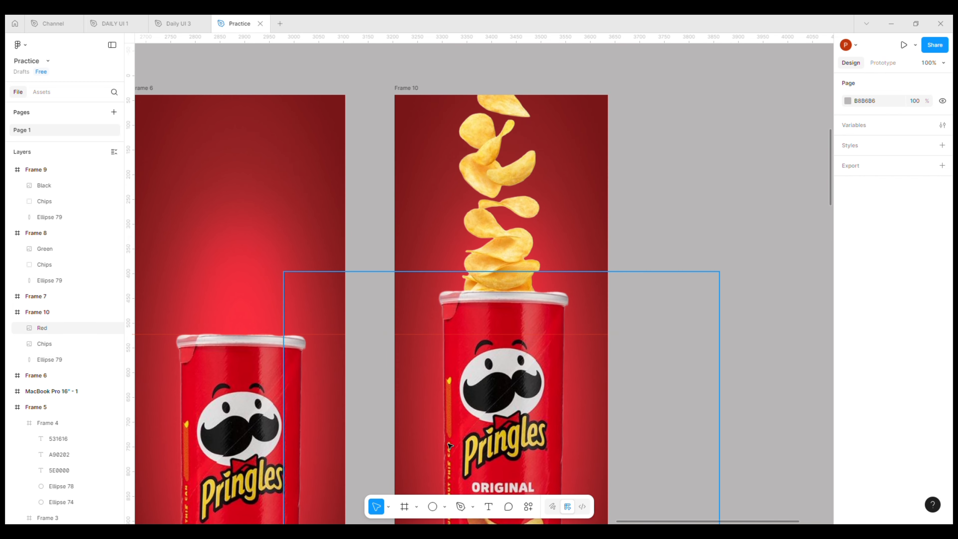
{"action": "left_click", "coordinate": [444, 506]}
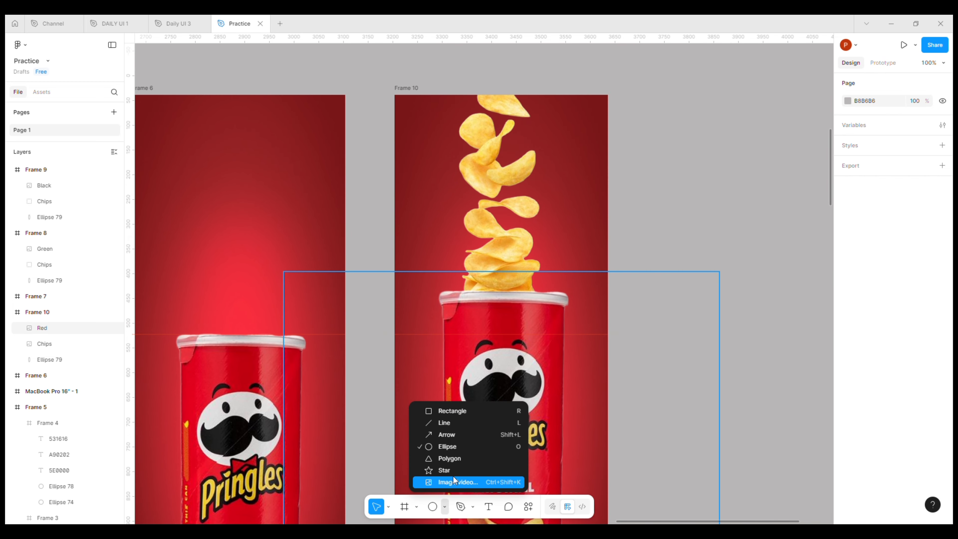
{"action": "left_click", "coordinate": [462, 412]}
{"action": "scroll", "coordinate": [504, 127], "scroll_direction": "up", "scroll_amount": 5}
{"action": "mouse_move", "coordinate": [491, 57]}
{"action": "left_mouse_down"}
{"action": "mouse_move", "coordinate": [537, 385]}
{"action": "mouse_move", "coordinate": [538, 464]}
{"action": "left_mouse_up"}
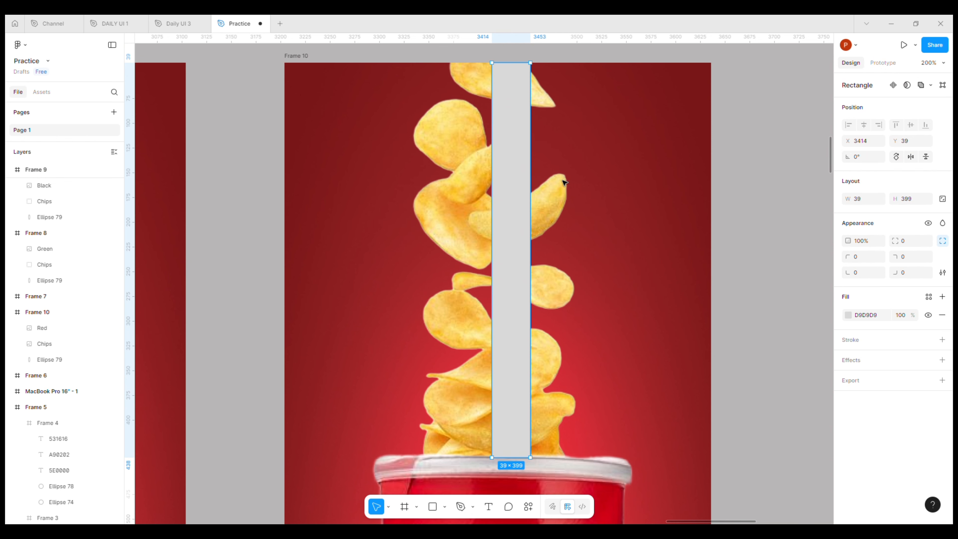
{"action": "scroll", "coordinate": [524, 71], "scroll_direction": "up", "scroll_amount": 8}
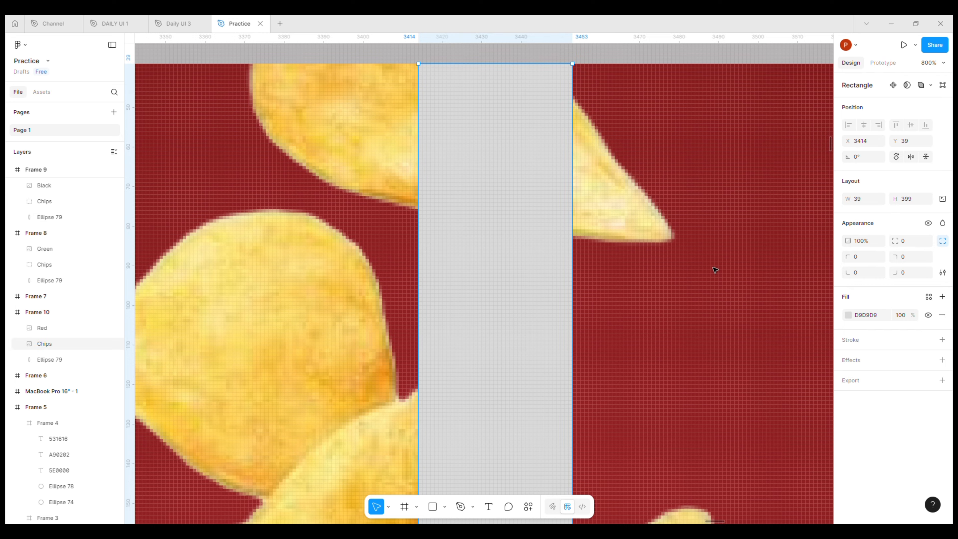
- Duplicate the orange Paprika frame and place the copy beside it under the second red frame, at X 3204, Y 1243
{"action": "scroll", "coordinate": [712, 267], "scroll_direction": "down", "scroll_amount": 4}
{"action": "scroll", "coordinate": [714, 270], "scroll_direction": "down", "scroll_amount": 6}
{"action": "left_click_drag", "start_coordinate": [623, 389], "coordinate": [624, 103]}
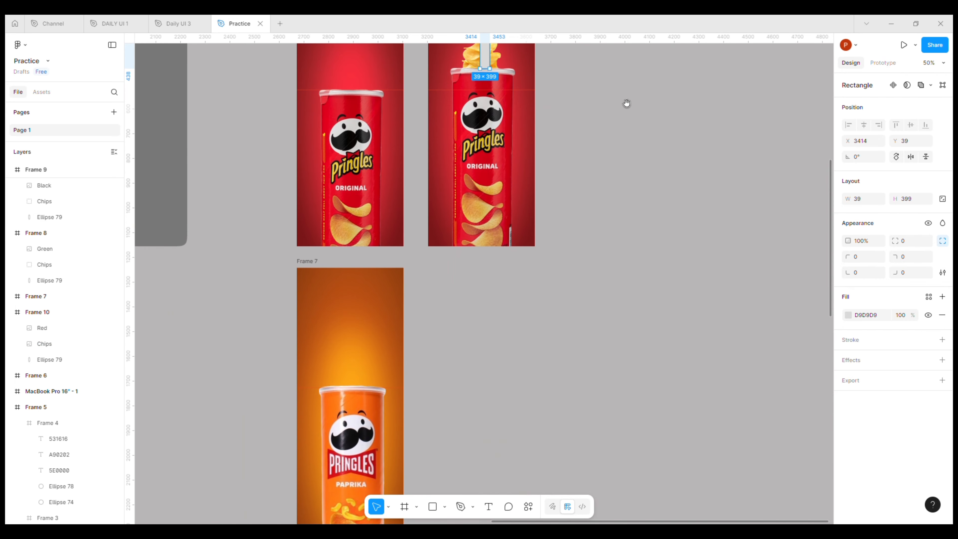
{"action": "scroll", "coordinate": [583, 162], "scroll_direction": "down", "scroll_amount": 3}
{"action": "left_click", "coordinate": [409, 273]}
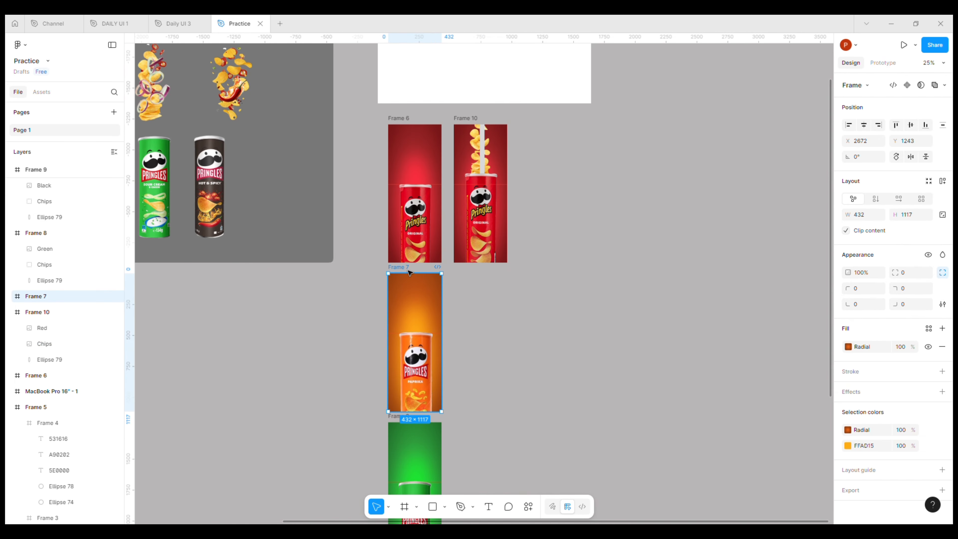
{"action": "left_click_drag", "start_coordinate": [411, 273], "coordinate": [479, 273]}
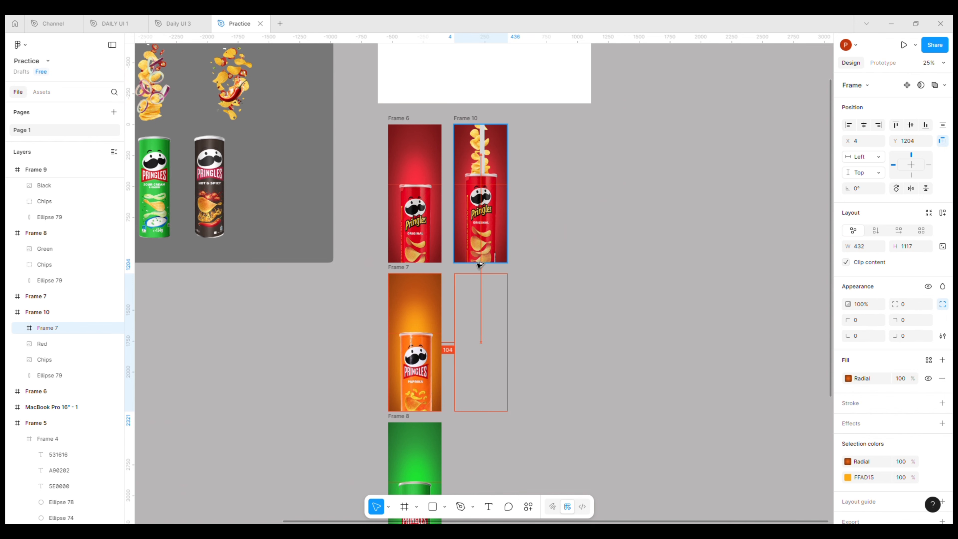
{"action": "key", "text": "ctrl+z"}
{"action": "left_click_drag", "start_coordinate": [407, 272], "coordinate": [477, 266]}
{"action": "left_click_drag", "start_coordinate": [97, 327], "coordinate": [86, 311]}
{"action": "scroll", "coordinate": [457, 301], "scroll_direction": "up", "scroll_amount": 3}
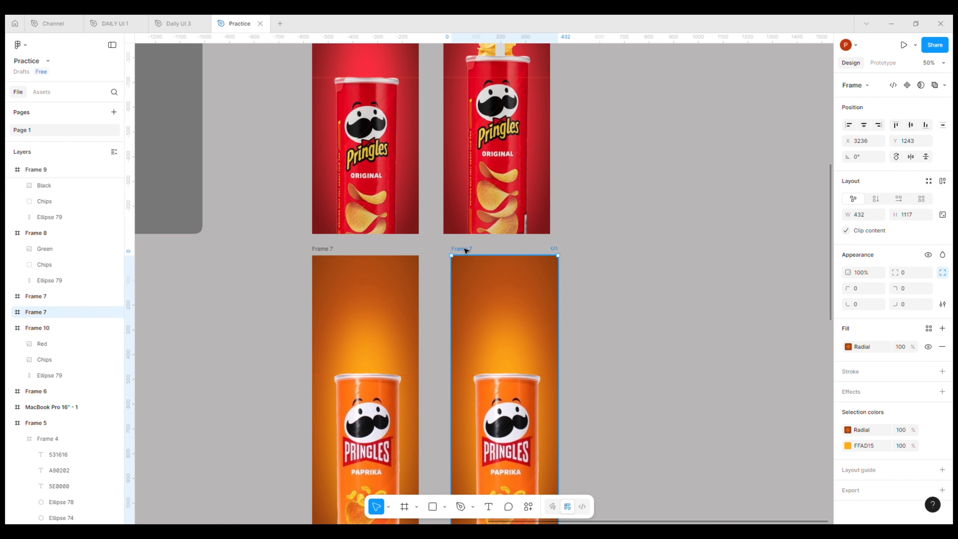
{"action": "left_click_drag", "start_coordinate": [462, 253], "coordinate": [458, 252]}
- Copy the grey 39 × 399 spacing rectangle from the second red can into the duplicated orange frame at X 210, Y 0
{"action": "scroll", "coordinate": [457, 252], "scroll_direction": "down", "scroll_amount": 5}
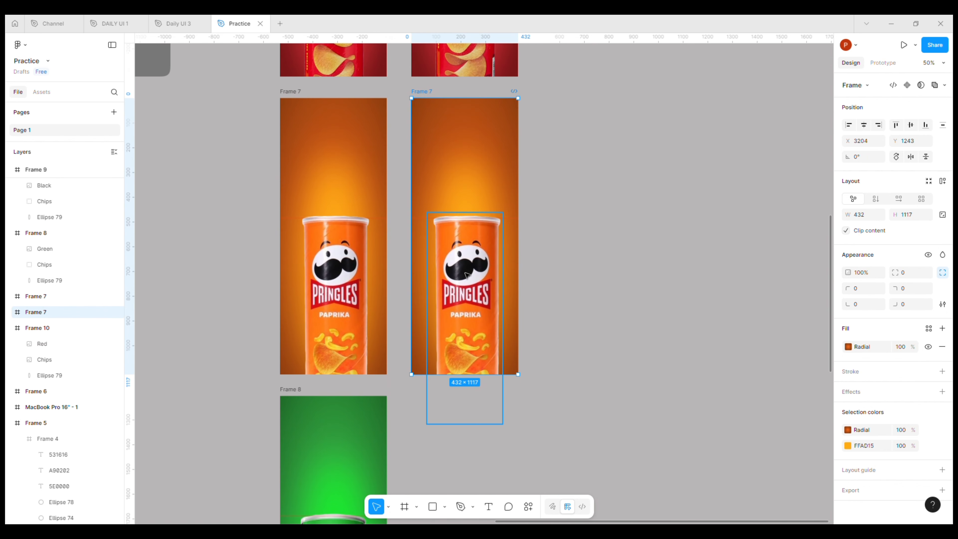
{"action": "left_click", "coordinate": [479, 234]}
{"action": "scroll", "coordinate": [484, 219], "scroll_direction": "up", "scroll_amount": 5}
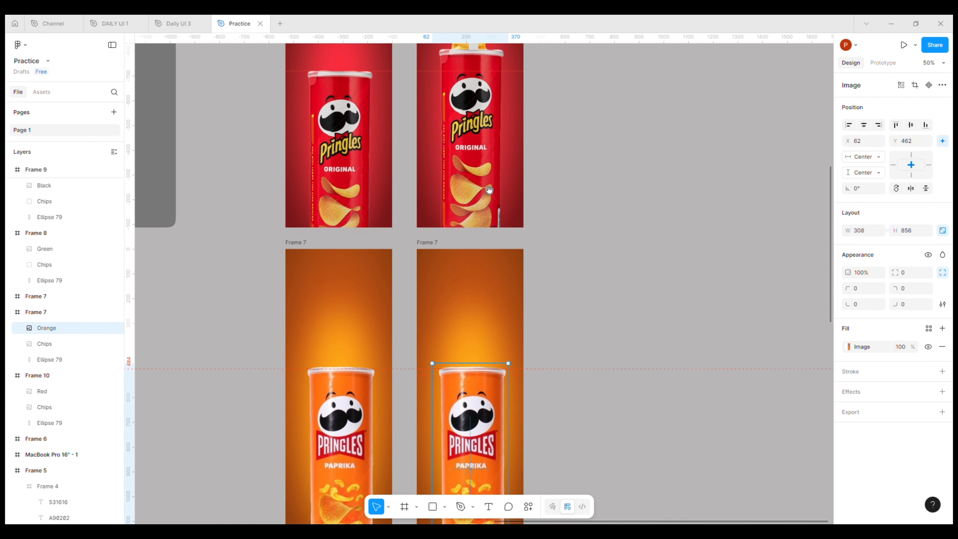
{"action": "left_click", "coordinate": [475, 89]}
{"action": "left_click_drag", "start_coordinate": [475, 90], "coordinate": [464, 387]}
{"action": "scroll", "coordinate": [476, 393], "scroll_direction": "up", "scroll_amount": 3}
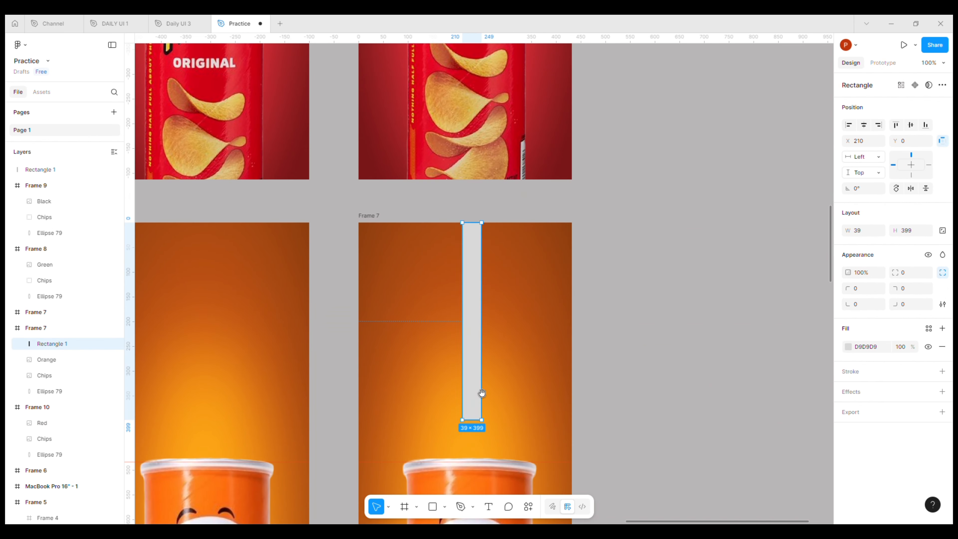
- Raise the orange can in the duplicated frame to Y 385 so its rim meets the grey rectangle's lower end
{"action": "scroll", "coordinate": [475, 392], "scroll_direction": "down", "scroll_amount": 4}
{"action": "left_click", "coordinate": [488, 331]}
{"action": "key", "text": "shift+Up"}
{"action": "key", "text": "shift+Up"}
{"action": "key", "text": "shift+Up"}
{"action": "key", "text": "shift+Up"}
{"action": "key", "text": "shift+Up"}
{"action": "key", "text": "shift+Up"}
{"action": "key", "text": "shift+Up"}
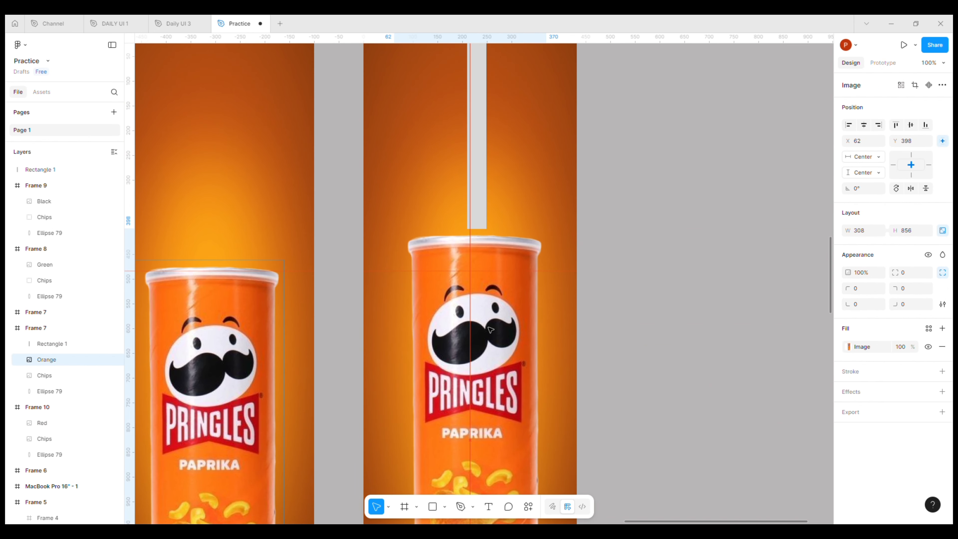
{"action": "key", "text": "Up"}
{"action": "key", "text": "Up"}
{"action": "key", "text": "Up"}
{"action": "key", "text": "Up"}
{"action": "key", "text": "Up"}
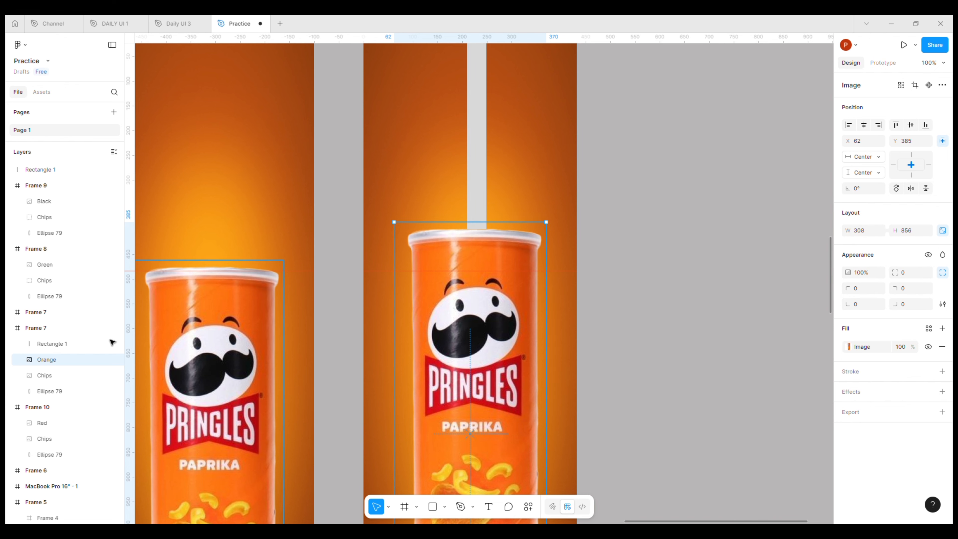
- Raise the Chips image of the duplicated orange frame out of the can to Y 94
{"action": "left_click", "coordinate": [48, 374]}
{"action": "key", "text": "shift+Up"}
{"action": "key", "text": "shift+Up"}
{"action": "key", "text": "shift+Up"}
{"action": "key", "text": "shift+Up"}
{"action": "key", "text": "shift+Up"}
{"action": "key", "text": "shift+Up"}
{"action": "key", "text": "shift+Up"}
{"action": "key", "text": "shift+Up"}
{"action": "key", "text": "shift+Up"}
{"action": "key", "text": "shift+Up"}
{"action": "key", "text": "shift+Up"}
{"action": "key", "text": "shift+Up"}
{"action": "key", "text": "shift+Up"}
{"action": "key", "text": "shift+Up"}
{"action": "key", "text": "shift+Up"}
{"action": "key", "text": "shift+Up"}
{"action": "key", "text": "shift+Up"}
{"action": "key", "text": "shift+Up"}
{"action": "key", "text": "shift+Up"}
{"action": "key", "text": "shift+Up"}
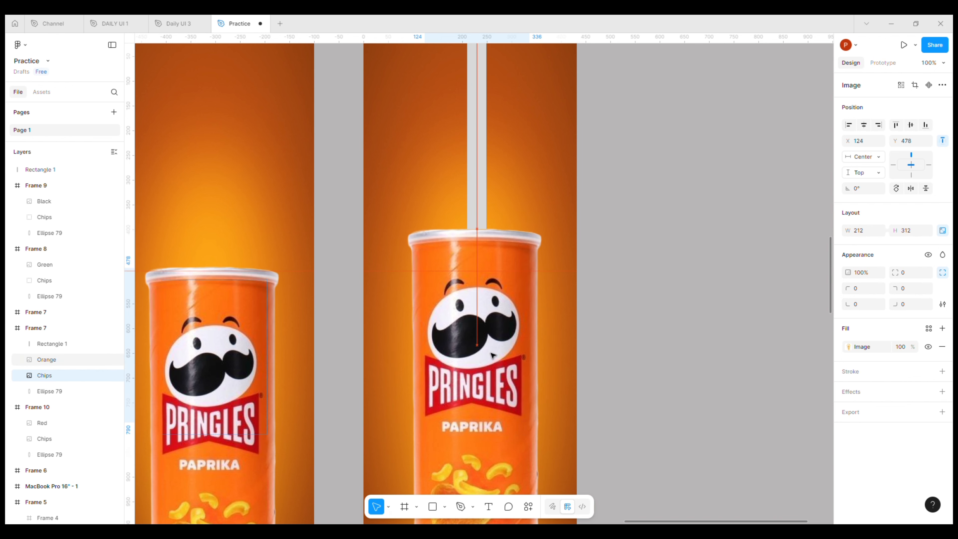
{"action": "key", "text": "Up"}
{"action": "key", "text": "Up"}
{"action": "key", "text": "ctrl+minus"}
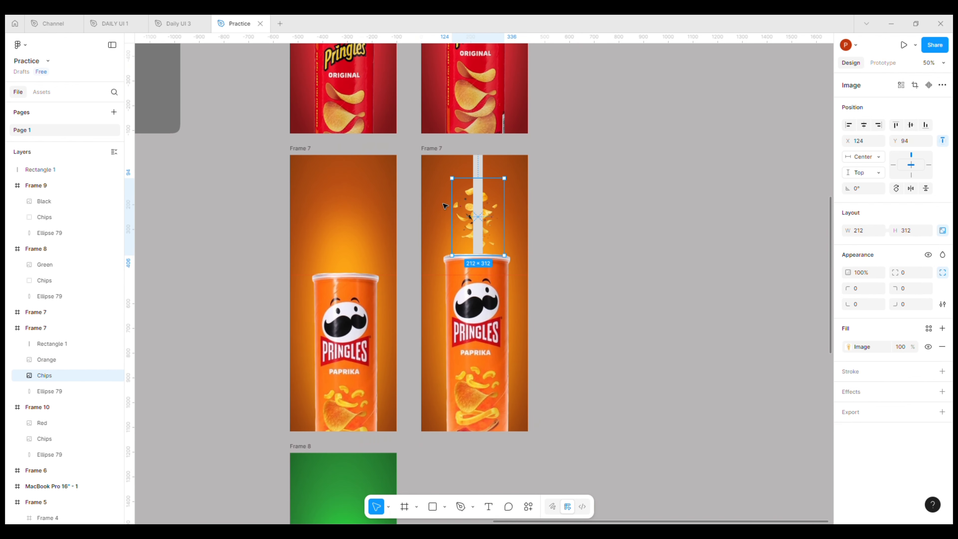
- Delete the grey rectangle from the duplicated orange frame and enlarge its chips to about 328 × 484 at X 56, Y -19
{"action": "left_click", "coordinate": [482, 202]}
{"action": "key", "text": "Delete"}
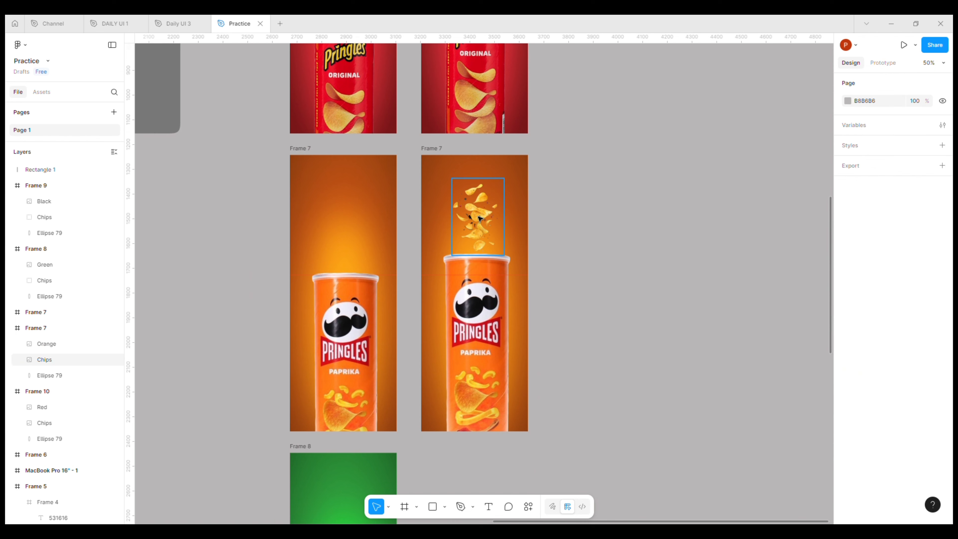
{"action": "left_click", "coordinate": [479, 216]}
{"action": "left_click_drag", "start_coordinate": [490, 178], "coordinate": [490, 139]}
{"action": "left_click_drag", "start_coordinate": [484, 198], "coordinate": [480, 211]}
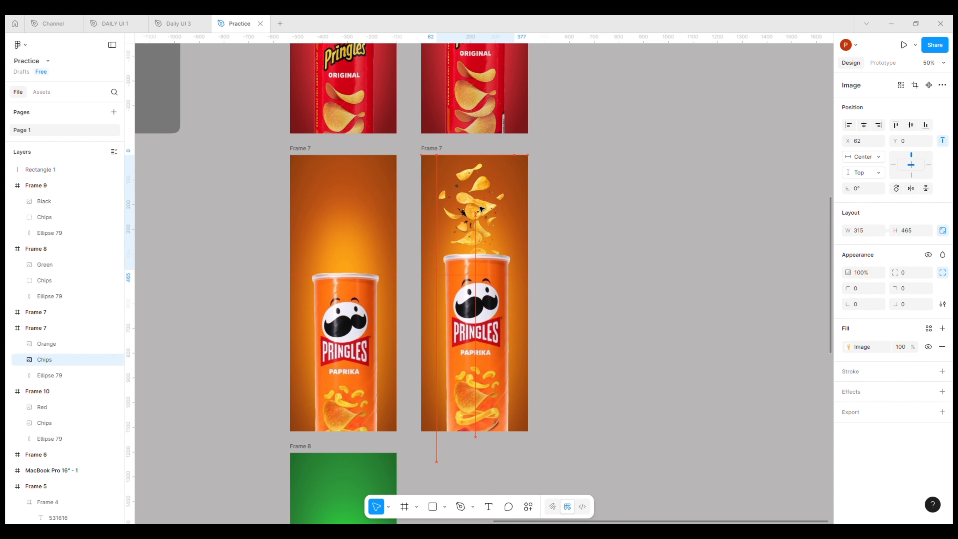
{"action": "left_click_drag", "start_coordinate": [490, 163], "coordinate": [495, 159]}
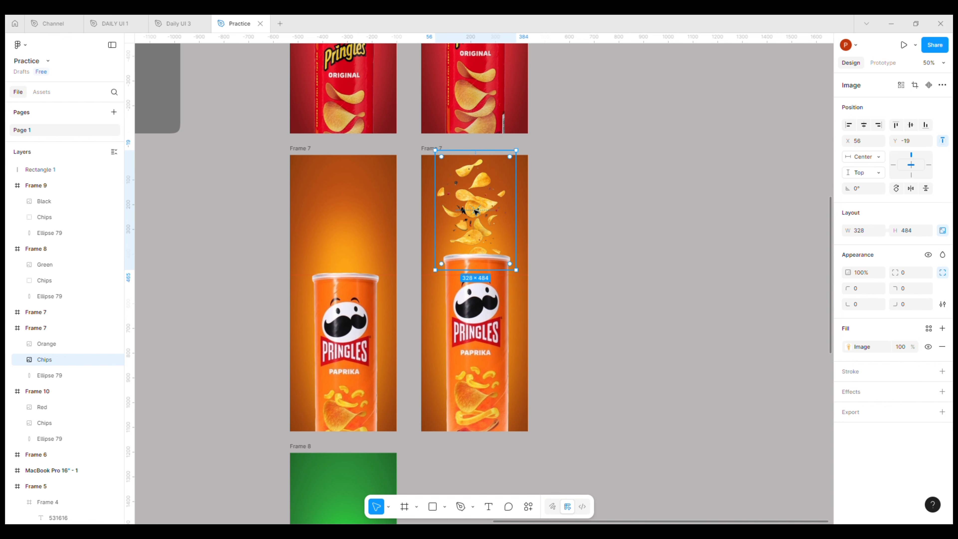
- Duplicate the green Sour Cream & Onion frame and place the copy beside it, beneath the second orange frame
{"action": "left_click", "coordinate": [622, 343]}
{"action": "key", "text": "minus"}
{"action": "scroll", "coordinate": [433, 228], "scroll_direction": "down", "scroll_amount": 3}
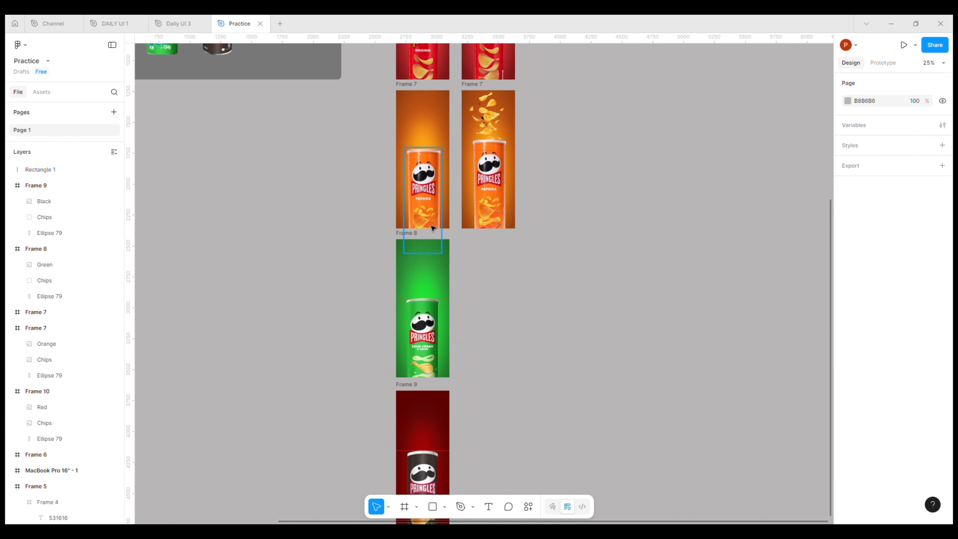
{"action": "left_click", "coordinate": [411, 234]}
{"action": "left_click_drag", "start_coordinate": [411, 234], "coordinate": [476, 231]}
{"action": "key", "text": "ctrl+z"}
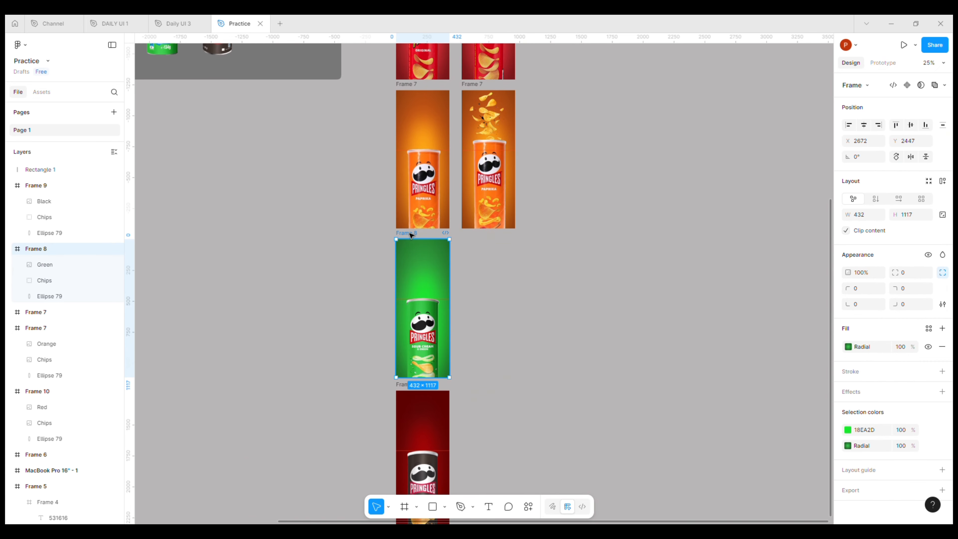
{"action": "left_click_drag", "start_coordinate": [416, 236], "coordinate": [479, 236]}
{"action": "left_click", "coordinate": [534, 338]}
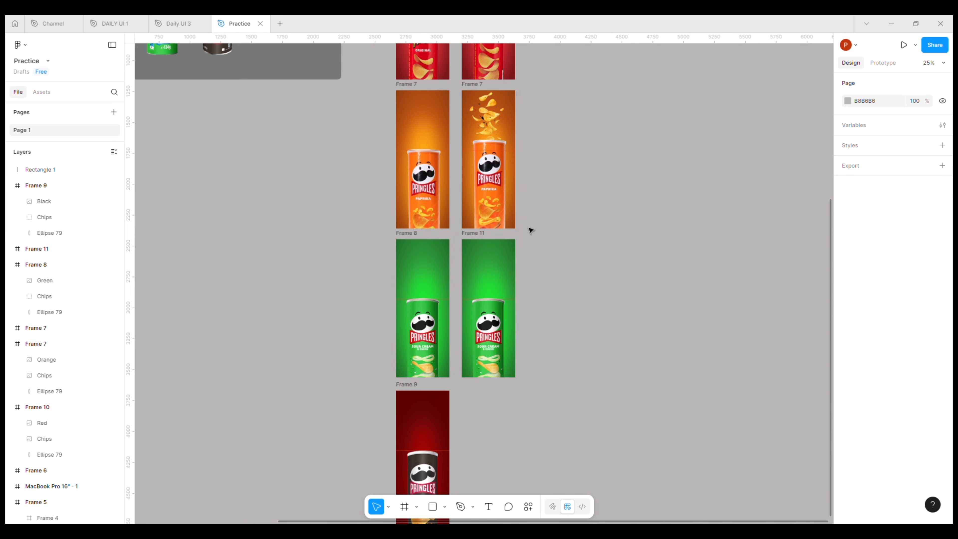
- Move the grey spacing rectangle from the second red frame to the upper edge of the duplicated green frame
{"action": "scroll", "coordinate": [530, 230], "scroll_direction": "up", "scroll_amount": 4}
{"action": "left_click", "coordinate": [468, 127]}
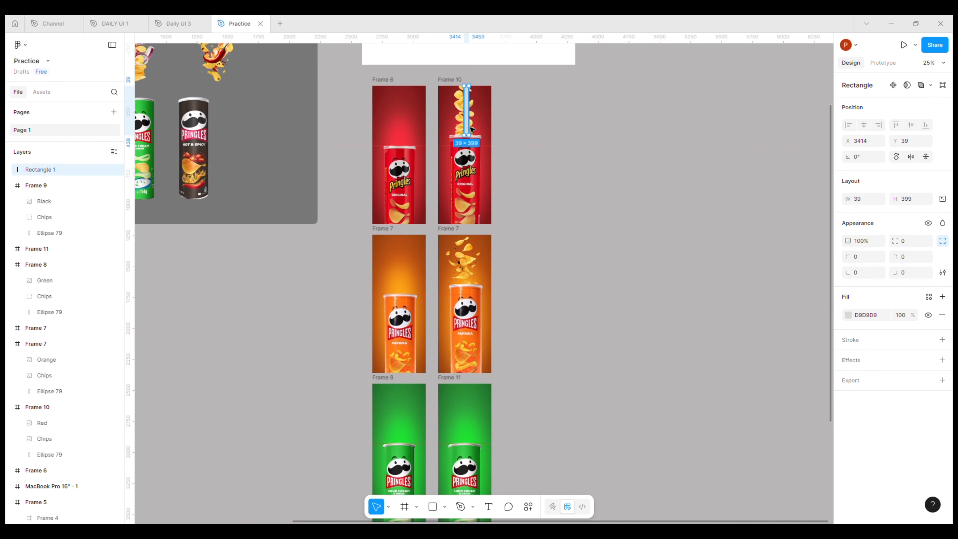
{"action": "left_click_drag", "start_coordinate": [468, 128], "coordinate": [473, 267]}
{"action": "scroll", "coordinate": [465, 423], "scroll_direction": "up", "scroll_amount": 1}
{"action": "scroll", "coordinate": [473, 267], "scroll_direction": "down", "scroll_amount": 2}
- Raise the duplicated green can to the rectangle's lower end, then lift its chips to Y 0 and enlarge them to about 471 × 488
{"action": "left_click", "coordinate": [473, 286]}
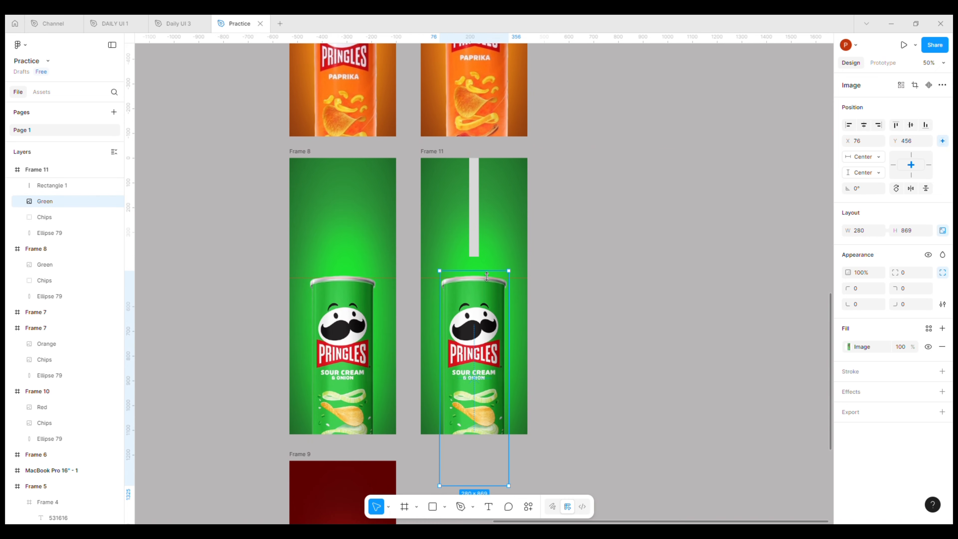
{"action": "left_click_drag", "start_coordinate": [486, 277], "coordinate": [483, 272]}
{"action": "left_click", "coordinate": [75, 217]}
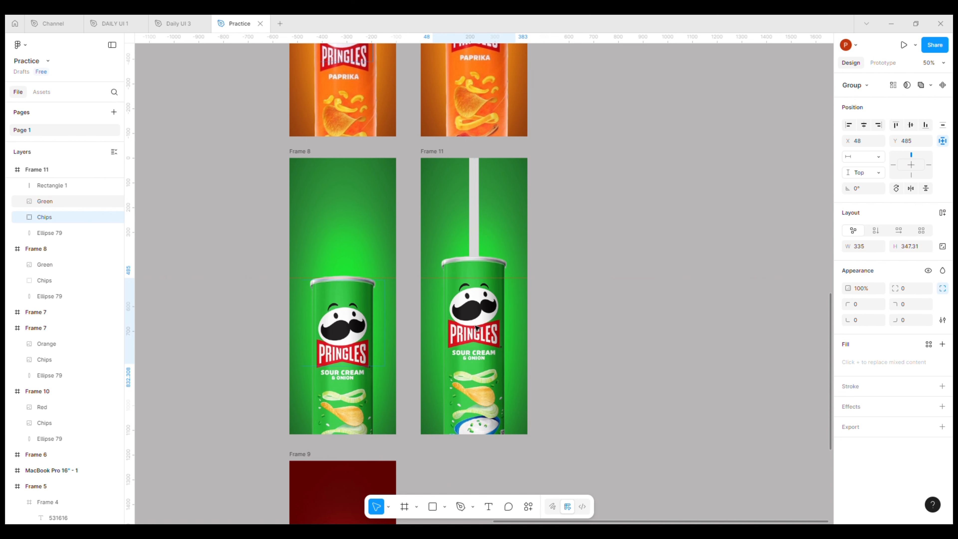
{"action": "left_click_drag", "start_coordinate": [476, 328], "coordinate": [511, 163]}
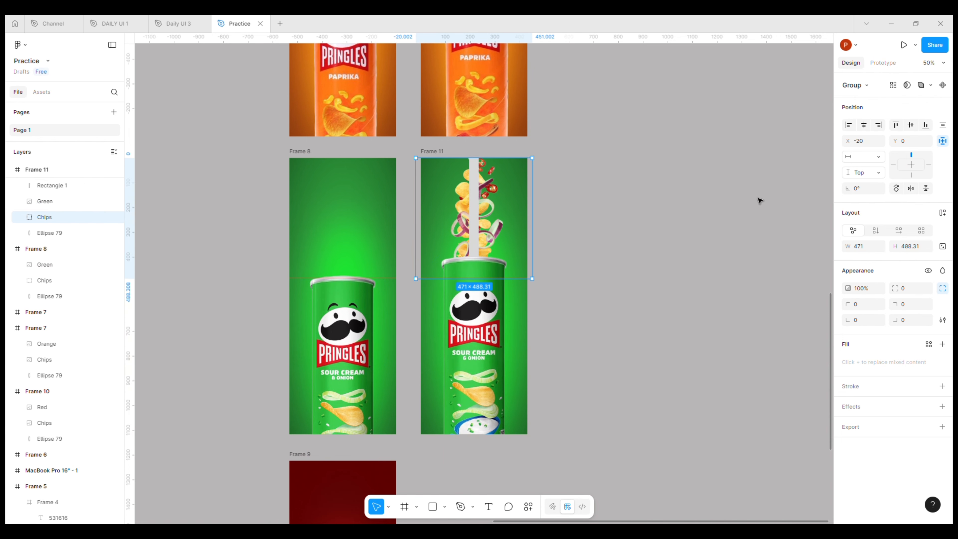
- Duplicate the dark red Hot & Spicy frame and place the copy beside it at X 3204, Y 3671
{"action": "left_click", "coordinate": [656, 240]}
{"action": "scroll", "coordinate": [481, 270], "scroll_direction": "down", "scroll_amount": 3}
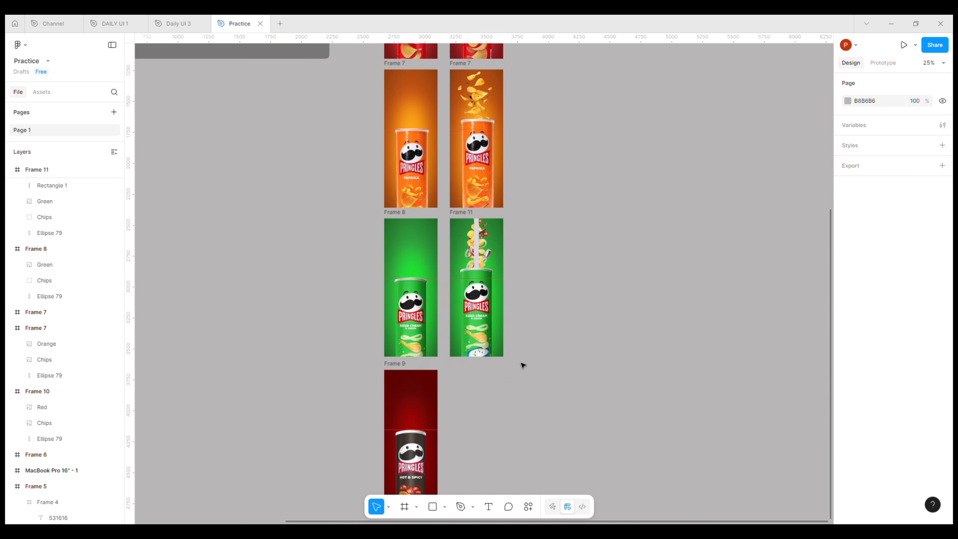
{"action": "scroll", "coordinate": [522, 364], "scroll_direction": "down", "scroll_amount": 3}
{"action": "left_click", "coordinate": [425, 265]}
{"action": "left_click_drag", "start_coordinate": [425, 264], "coordinate": [494, 269]}
{"action": "scroll", "coordinate": [488, 306], "scroll_direction": "up", "scroll_amount": 5}
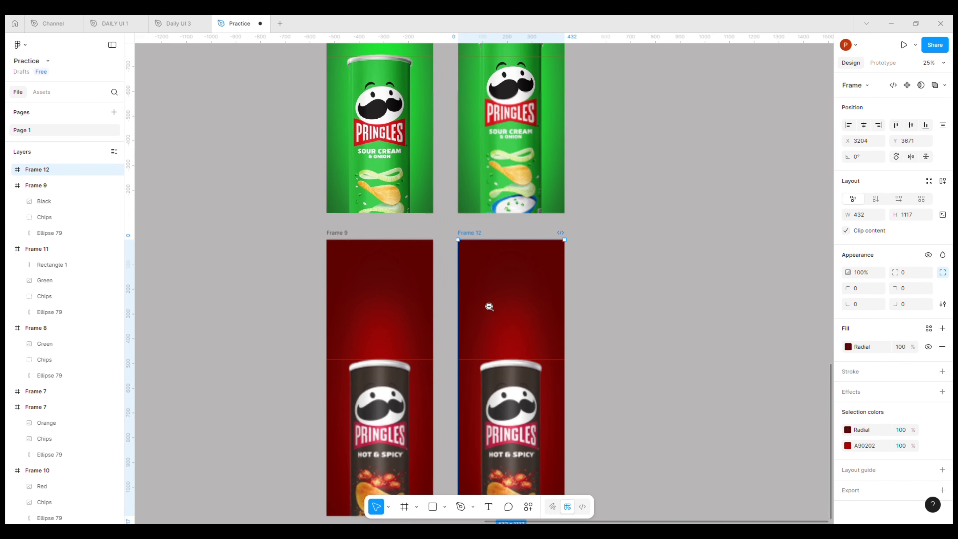
- Move the grey spacing rectangle into the duplicated Hot & Spicy frame and nudge it down to the frame's upper edge
{"action": "scroll", "coordinate": [517, 330], "scroll_direction": "up", "scroll_amount": 3}
{"action": "left_click_drag", "start_coordinate": [497, 145], "coordinate": [499, 434]}
{"action": "scroll", "coordinate": [498, 434], "scroll_direction": "up", "scroll_amount": 5}
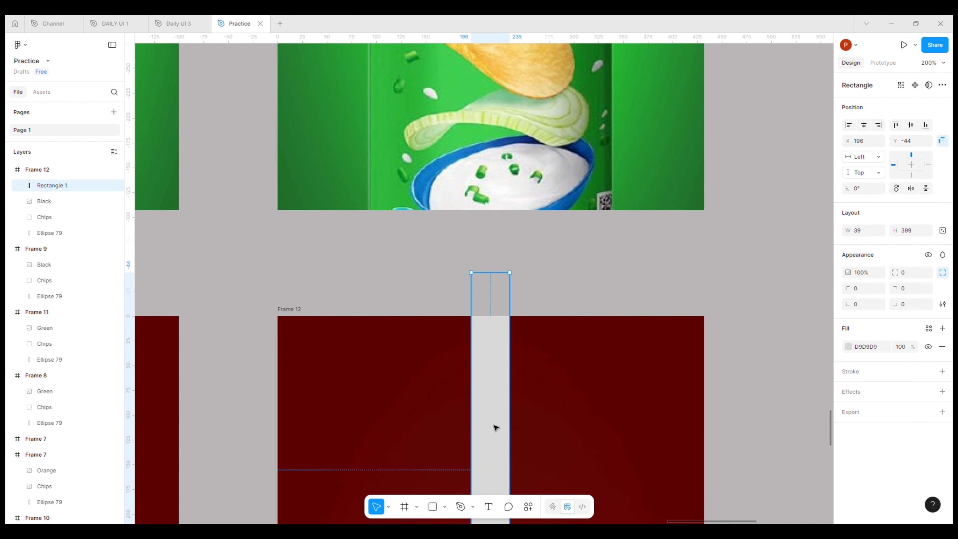
{"action": "key", "text": "shift+Down"}
{"action": "key", "text": "shift+Down"}
{"action": "key", "text": "shift+Down"}
{"action": "key", "text": "shift+Down"}
{"action": "key", "text": "Down"}
{"action": "key", "text": "Down"}
{"action": "key", "text": "Down"}
{"action": "key", "text": "Down"}
{"action": "key", "text": "Down"}
{"action": "key", "text": "Down"}
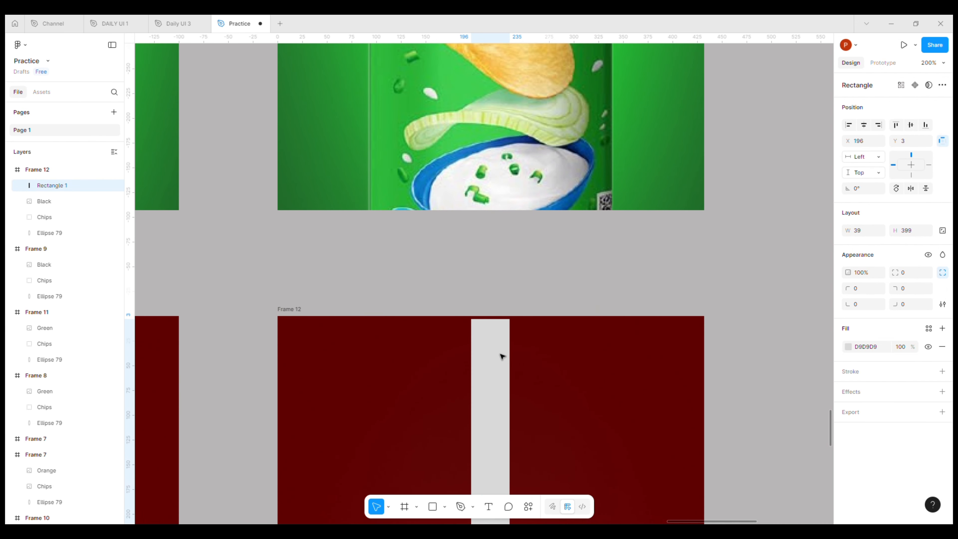
{"action": "key", "text": "Up"}
- Raise the black can in the duplicated Hot & Spicy frame to Y 380, meeting the grey rectangle's lower end
{"action": "scroll", "coordinate": [561, 300], "scroll_direction": "down", "scroll_amount": 5}
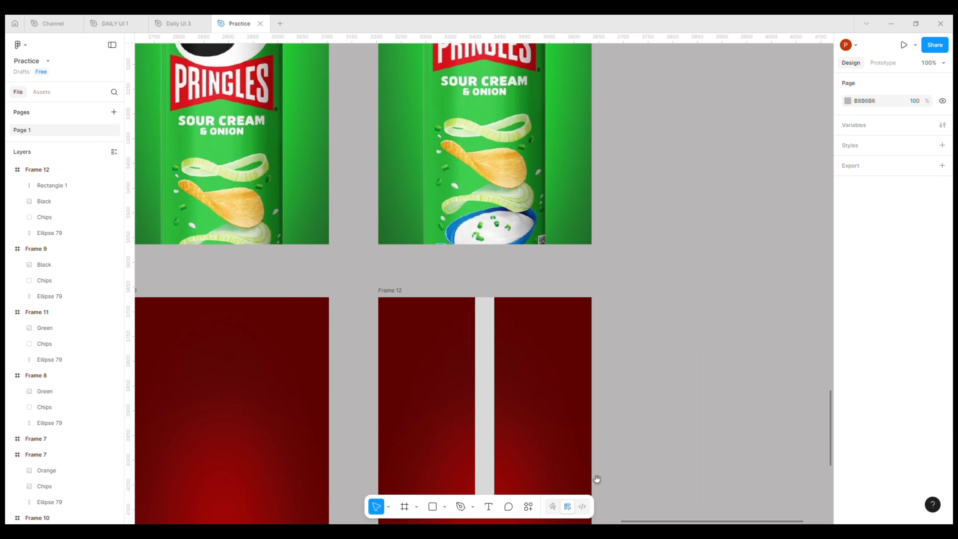
{"action": "scroll", "coordinate": [587, 447], "scroll_direction": "down", "scroll_amount": 3}
{"action": "left_click", "coordinate": [474, 362]}
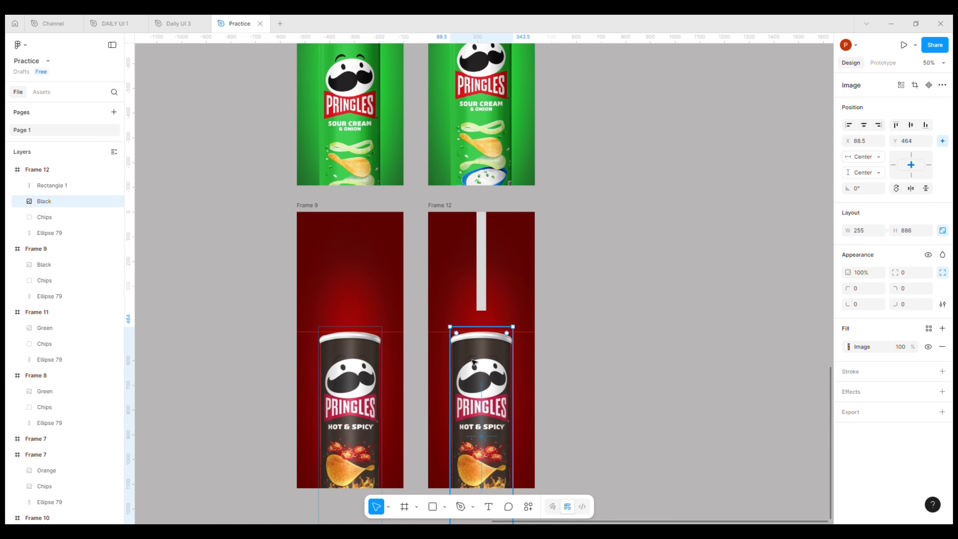
{"action": "key", "text": "shift+Up"}
{"action": "key", "text": "shift+Up"}
{"action": "key", "text": "shift+Up"}
{"action": "key", "text": "shift+Up"}
{"action": "key", "text": "shift+Up"}
{"action": "key", "text": "shift+Up"}
{"action": "key", "text": "shift+Up"}
{"action": "key", "text": "shift+Up"}
{"action": "key", "text": "Up"}
{"action": "key", "text": "Up"}
{"action": "key", "text": "Up"}
{"action": "key", "text": "Up"}
{"action": "key", "text": "Up"}
{"action": "key", "text": "Up"}
{"action": "key", "text": "Up"}
{"action": "key", "text": "Up"}
{"action": "key", "text": "Up"}
{"action": "key", "text": "Up"}
{"action": "key", "text": "Up"}
{"action": "key", "text": "Up"}
{"action": "key", "text": "Up"}
{"action": "key", "text": "Up"}
{"action": "key", "text": "Up"}
{"action": "key", "text": "Up"}
{"action": "key", "text": "Up"}
{"action": "key", "text": "Up"}
{"action": "key", "text": "Up"}
{"action": "key", "text": "Up"}
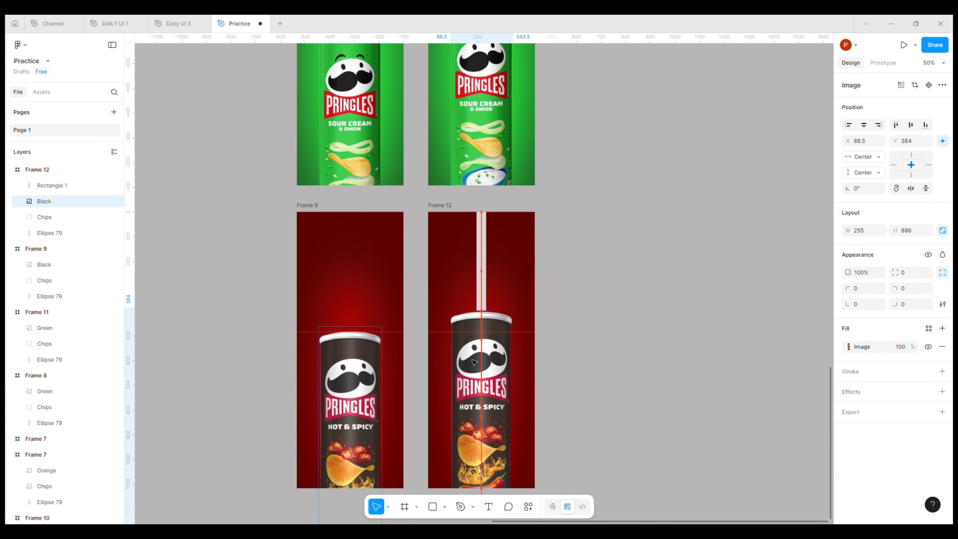
{"action": "key", "text": "Down"}
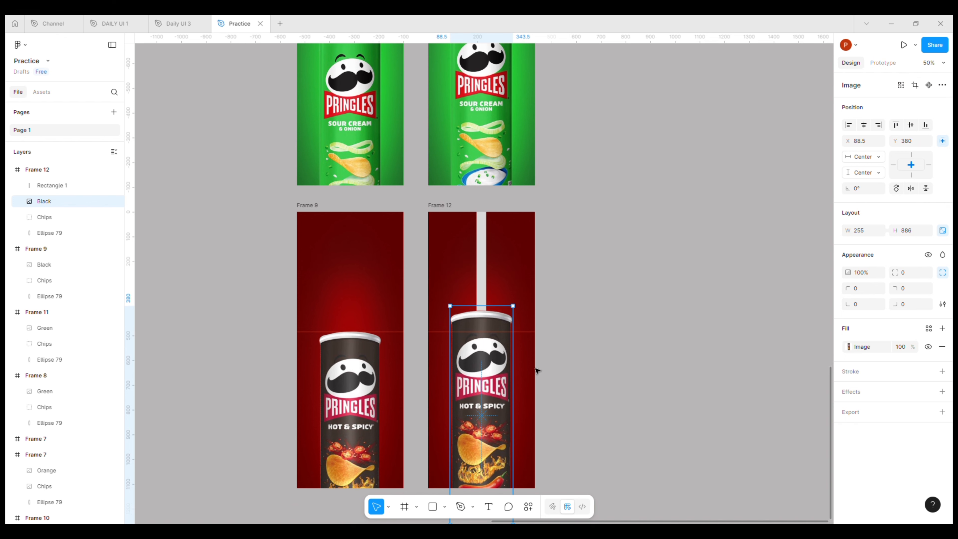
- Lift the Hot & Spicy chips above the black can, enlarge them to fill the space over its rim, and delete the grey rectangle
{"action": "left_click", "coordinate": [45, 217]}
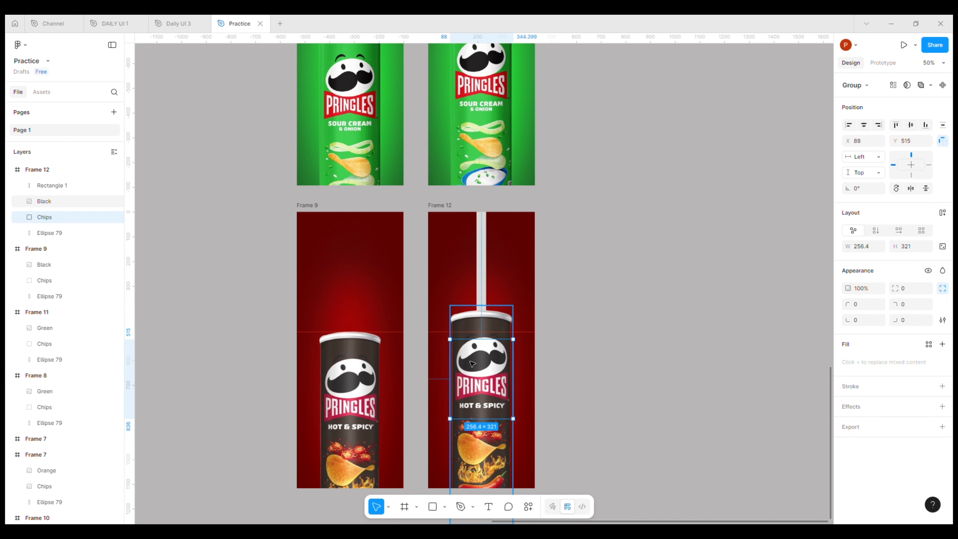
{"action": "left_click_drag", "start_coordinate": [475, 363], "coordinate": [497, 208]}
{"action": "left_click_drag", "start_coordinate": [493, 245], "coordinate": [500, 221]}
{"action": "left_click", "coordinate": [483, 253]}
{"action": "key", "text": "Delete"}
{"action": "left_click", "coordinate": [495, 222]}
{"action": "left_click", "coordinate": [614, 375]}
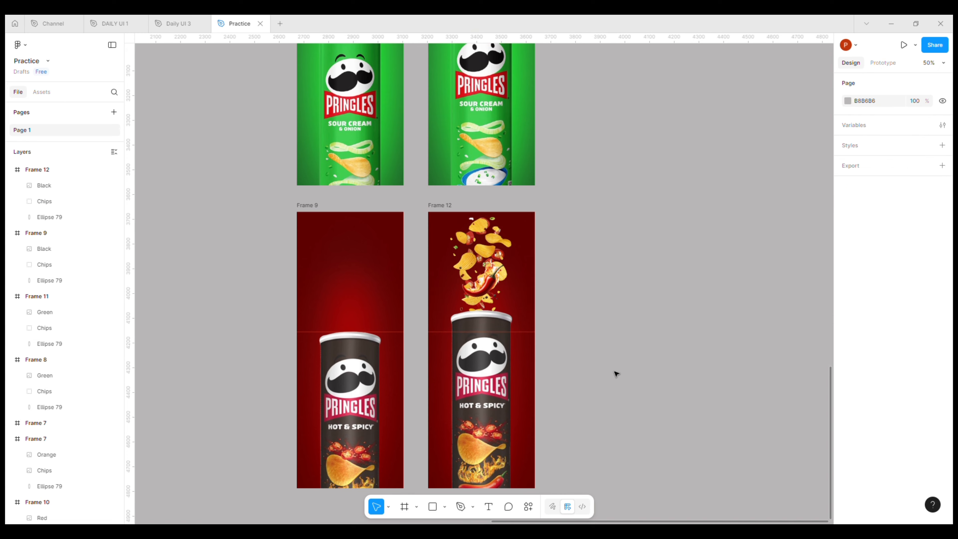
- Hide the canvas rulers
{"action": "key", "text": "minus"}
{"action": "key", "text": "shift+r"}
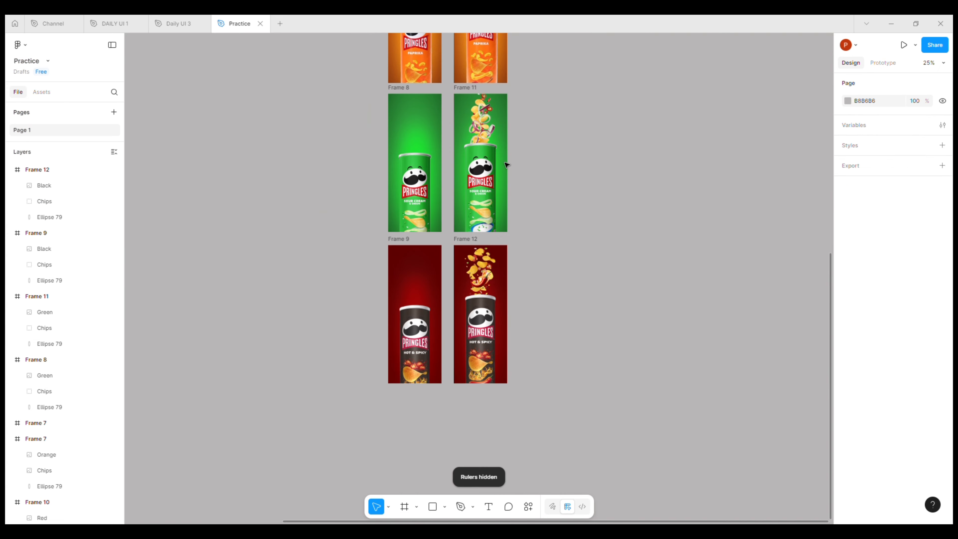
{"action": "scroll", "coordinate": [506, 167], "scroll_direction": "up", "scroll_amount": 10}
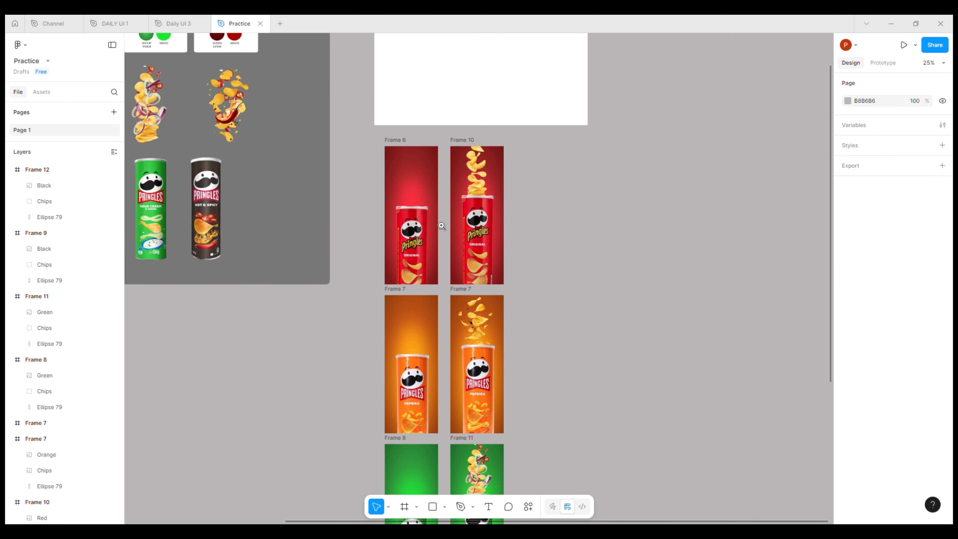
- Set the fill of the glow ellipse behind the red can in the second Original frame to F82436
{"action": "key", "text": "plus"}
{"action": "scroll", "coordinate": [456, 239], "scroll_direction": "up", "scroll_amount": 1}
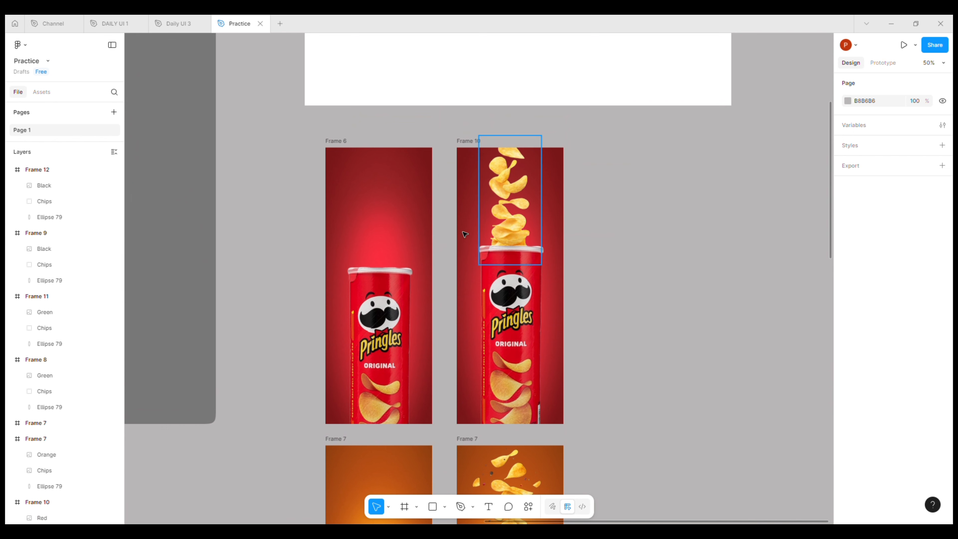
{"action": "left_click", "coordinate": [467, 141]}
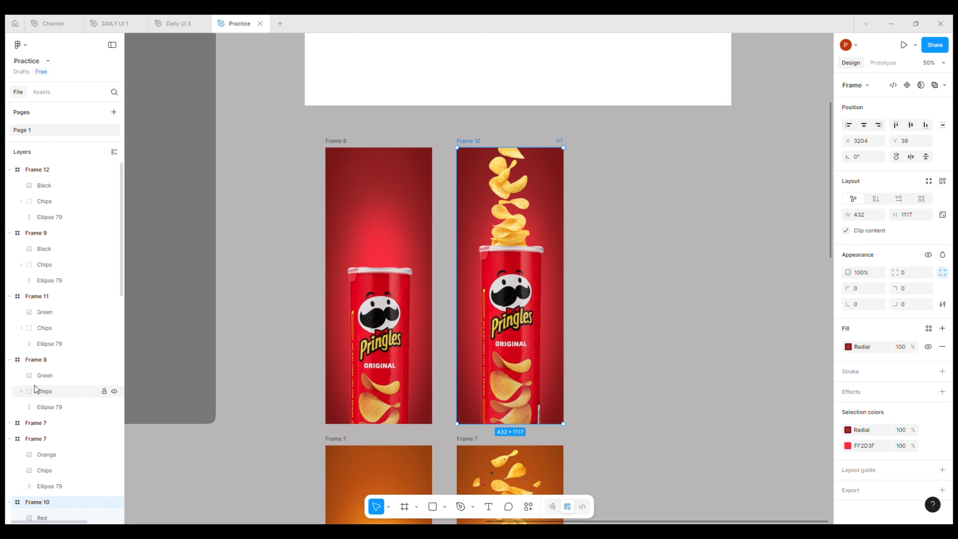
{"action": "scroll", "coordinate": [36, 373], "scroll_direction": "down", "scroll_amount": 3}
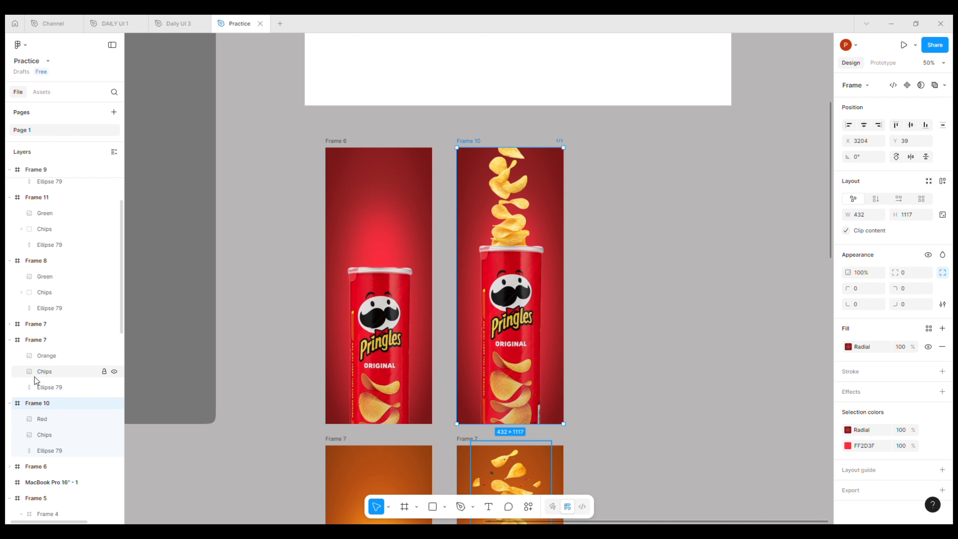
{"action": "left_click", "coordinate": [43, 450]}
{"action": "left_click", "coordinate": [847, 315]}
{"action": "left_click", "coordinate": [810, 317]}
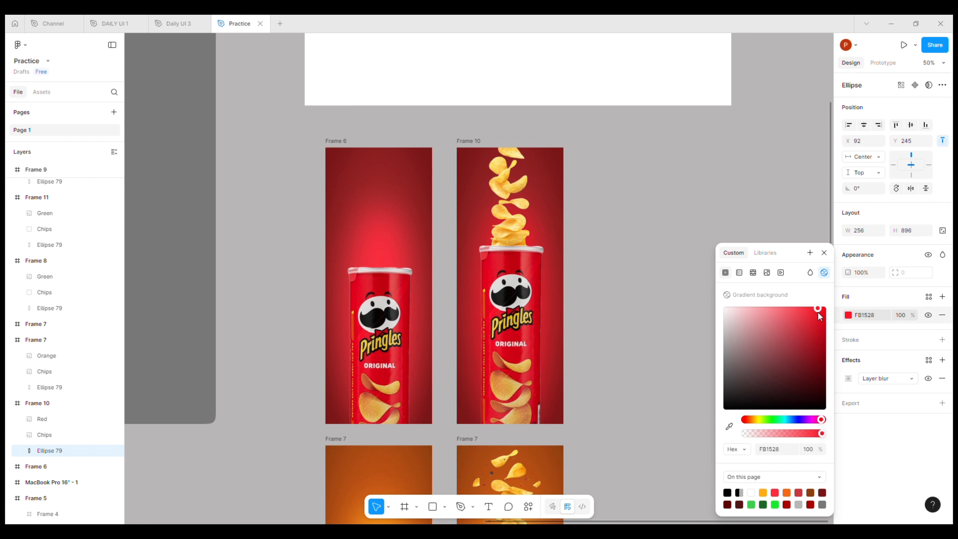
{"action": "left_click", "coordinate": [811, 309]}
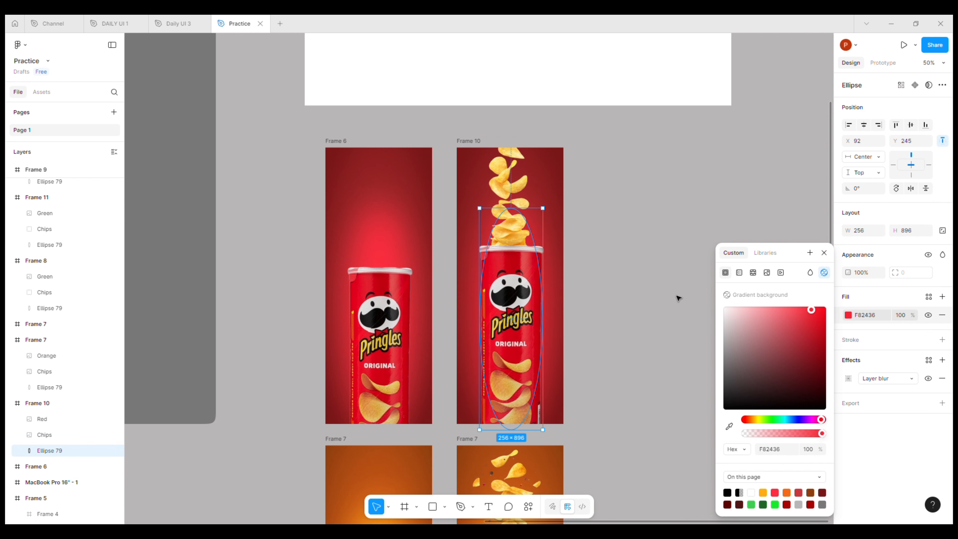
- Widen the red glow ellipse in the second Original frame outward on both sides of the can
{"action": "left_click_drag", "start_coordinate": [543, 319], "coordinate": [549, 318]}
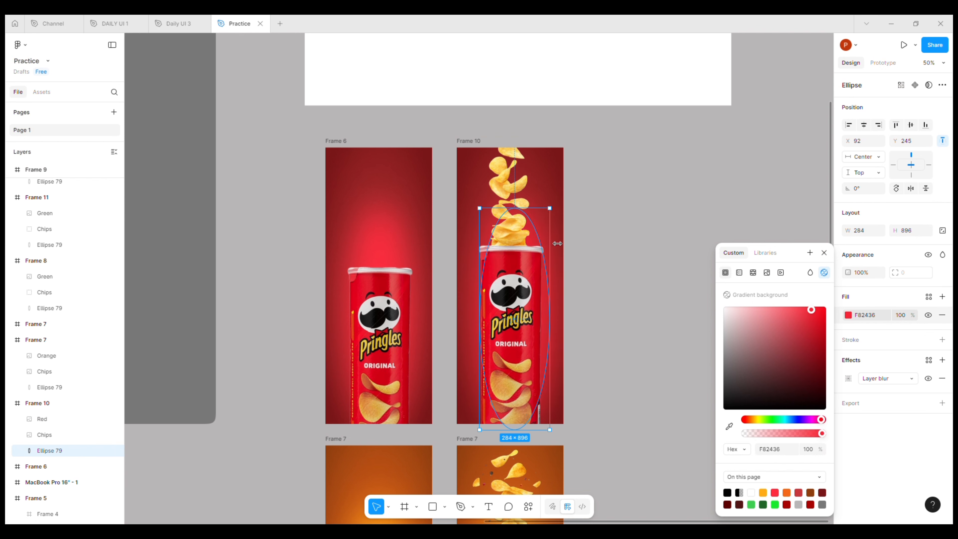
{"action": "left_click", "coordinate": [488, 262]}
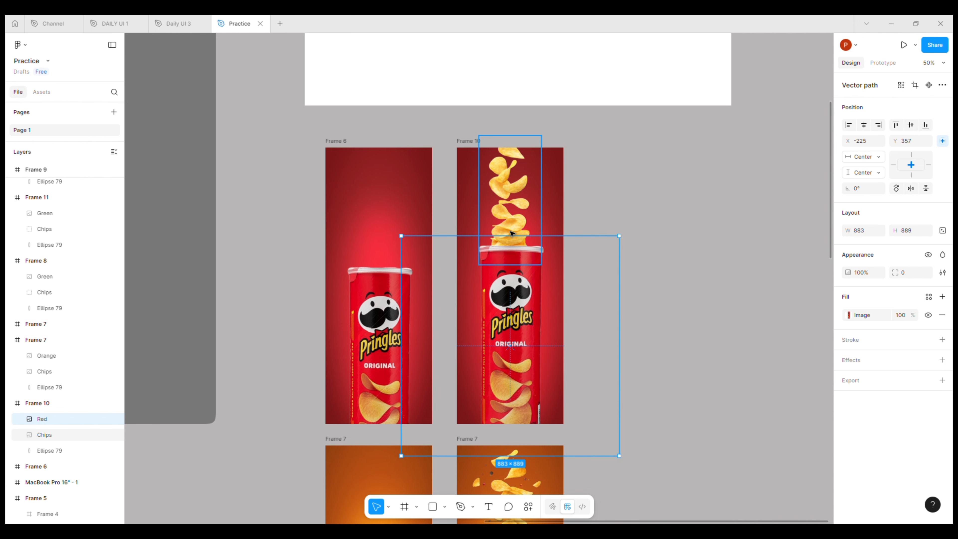
{"action": "left_click", "coordinate": [44, 434]}
{"action": "left_click", "coordinate": [64, 450]}
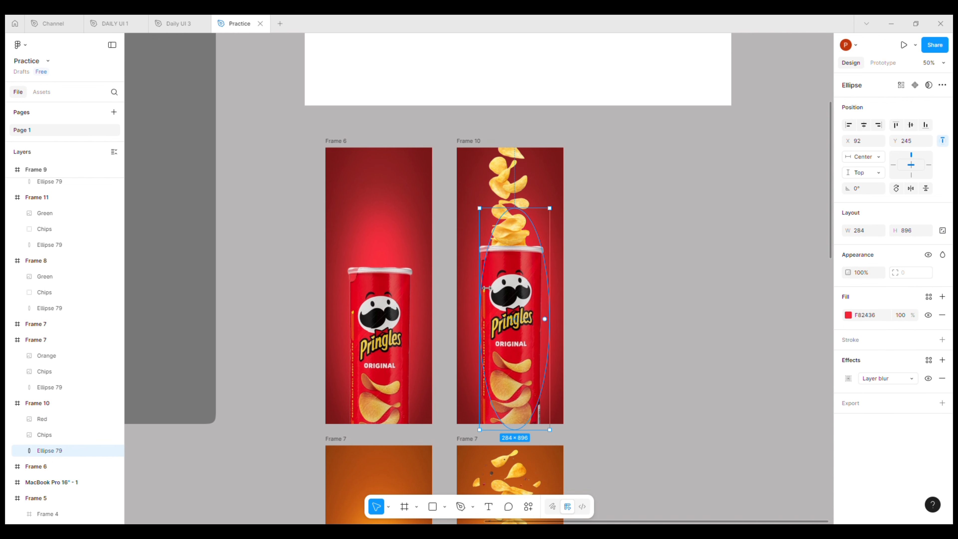
{"action": "left_click_drag", "start_coordinate": [478, 293], "coordinate": [473, 289]}
{"action": "left_click", "coordinate": [624, 368]}
- Widen the orange glow ellipse in the second Paprika frame on both sides to about 304 px
{"action": "left_click_drag", "start_coordinate": [630, 425], "coordinate": [639, 153]}
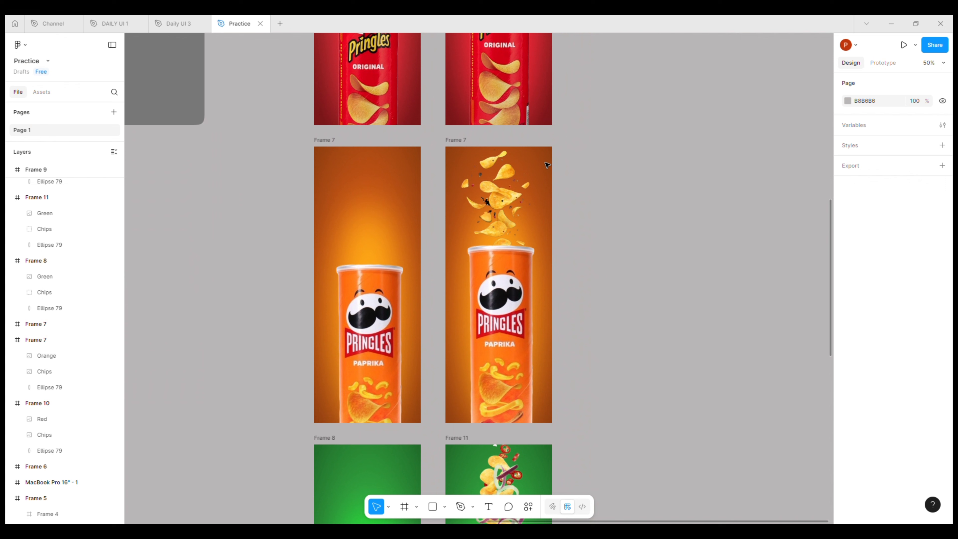
{"action": "left_click", "coordinate": [458, 142]}
{"action": "left_click", "coordinate": [41, 387]}
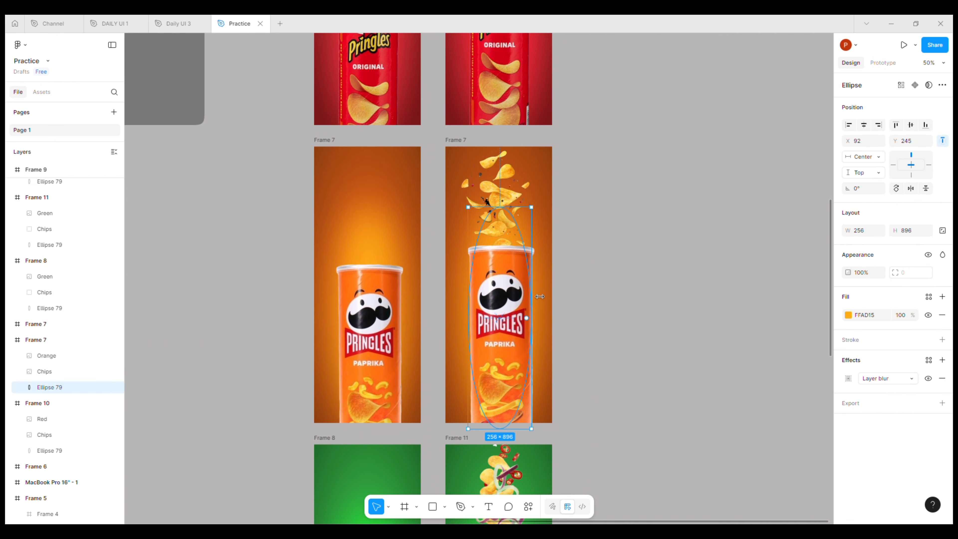
{"action": "left_click_drag", "start_coordinate": [539, 298], "coordinate": [544, 296]}
{"action": "left_click_drag", "start_coordinate": [474, 291], "coordinate": [472, 291]}
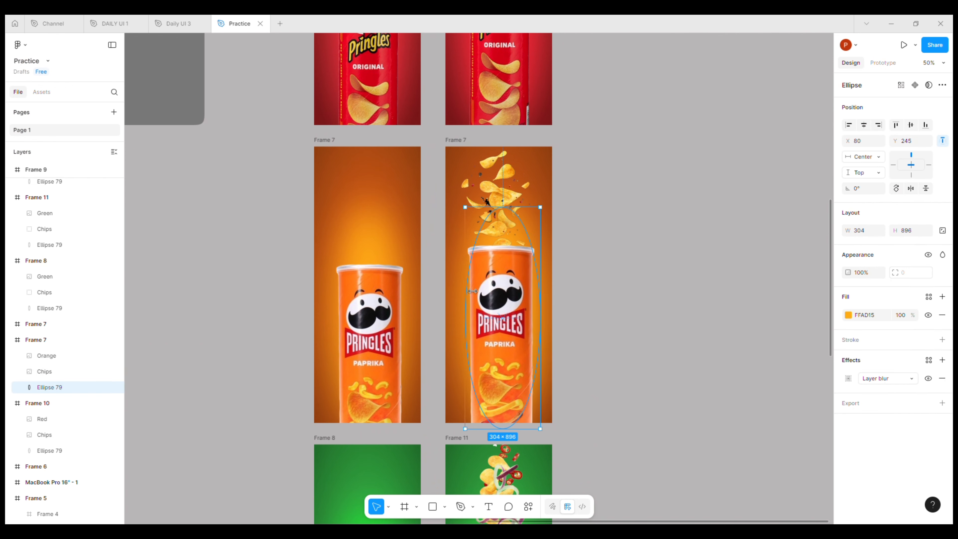
{"action": "left_click", "coordinate": [611, 397]}
- Widen the green glow ellipse in the second Sour Cream & Onion frame on both sides to about 318 px
{"action": "left_click_drag", "start_coordinate": [607, 422], "coordinate": [626, 229]}
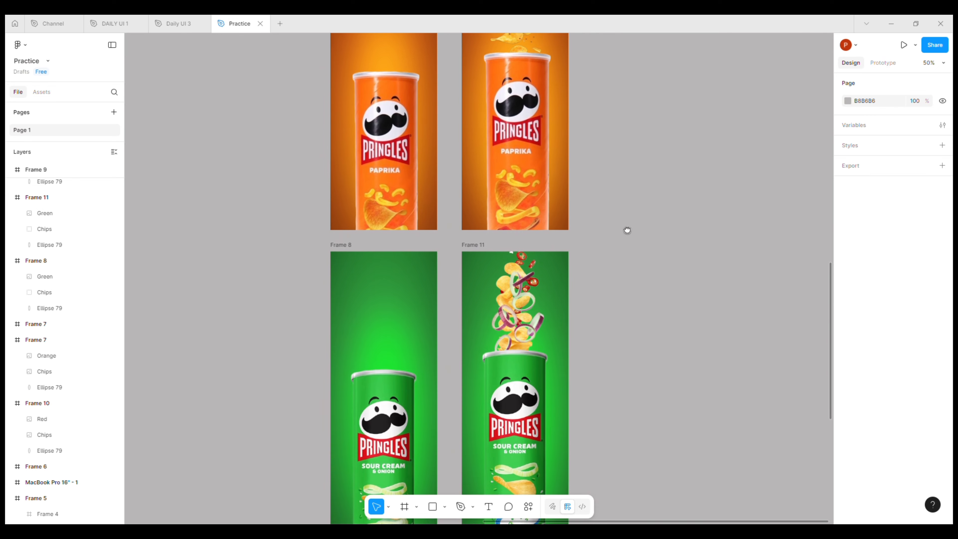
{"action": "left_click", "coordinate": [541, 320]}
{"action": "scroll", "coordinate": [541, 321], "scroll_direction": "down", "scroll_amount": 3}
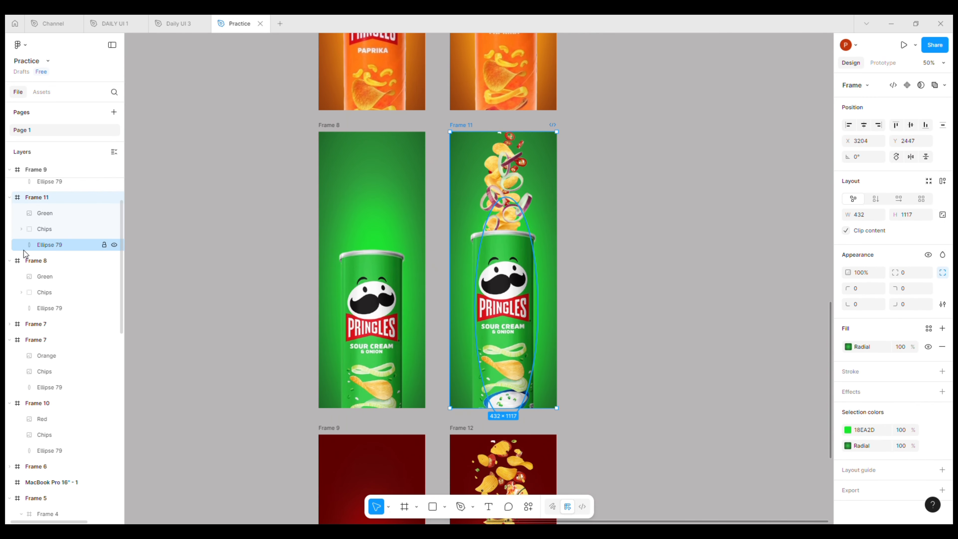
{"action": "left_click", "coordinate": [49, 245]}
{"action": "left_click_drag", "start_coordinate": [542, 290], "coordinate": [548, 290]}
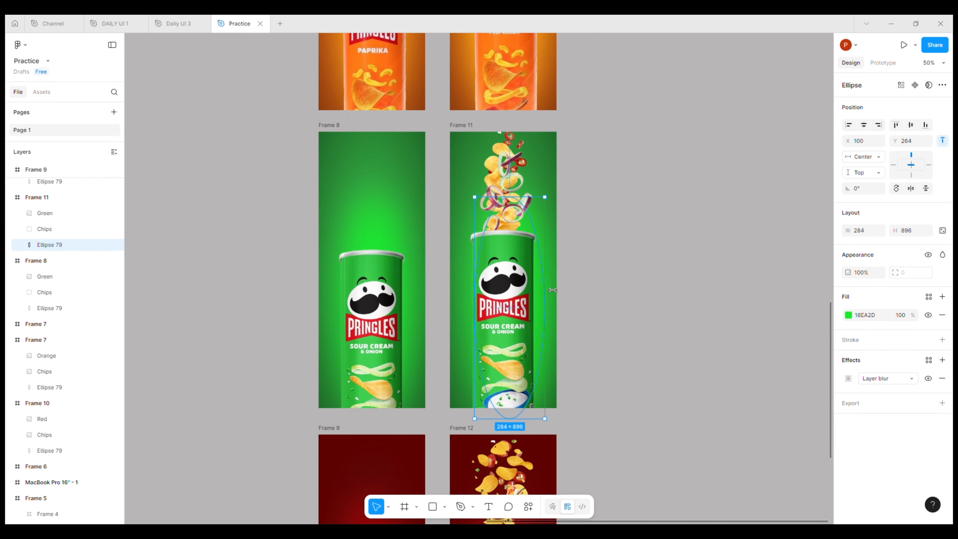
{"action": "left_click_drag", "start_coordinate": [478, 295], "coordinate": [472, 295]}
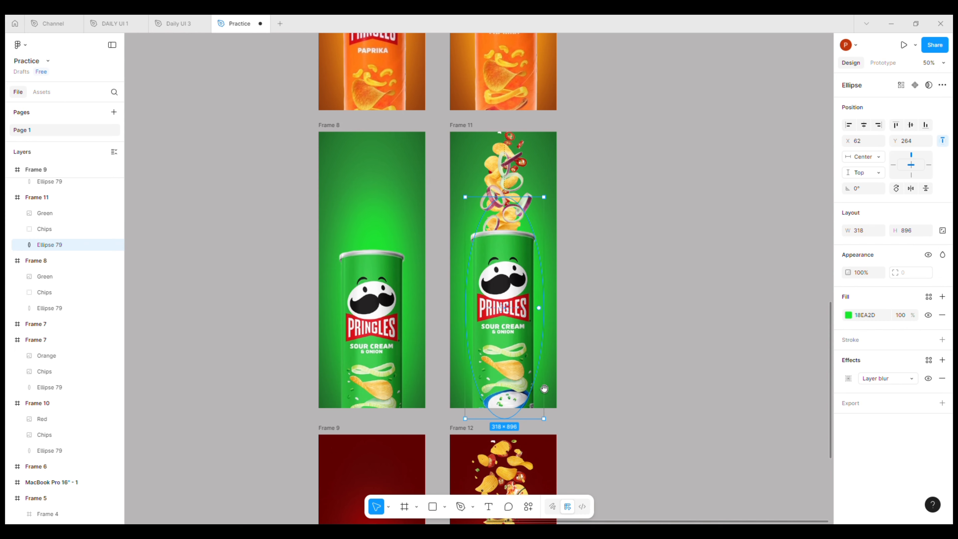
{"action": "scroll", "coordinate": [544, 388], "scroll_direction": "down", "scroll_amount": 3}
{"action": "left_click", "coordinate": [592, 325]}
- Widen the dark red glow ellipse in the second Hot & Spicy frame on both sides to about 322 px
{"action": "scroll", "coordinate": [577, 304], "scroll_direction": "down", "scroll_amount": 2}
{"action": "left_click", "coordinate": [454, 221]}
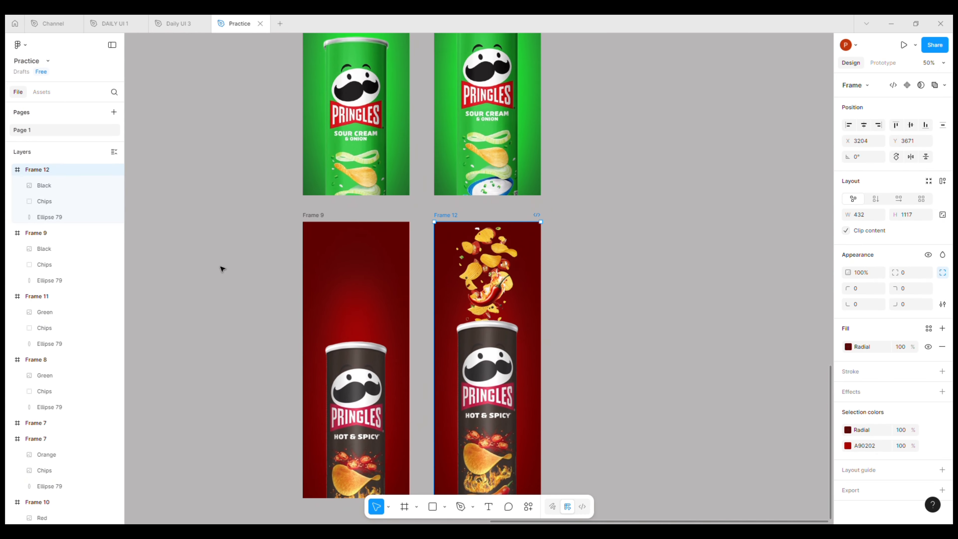
{"action": "left_click", "coordinate": [60, 217]}
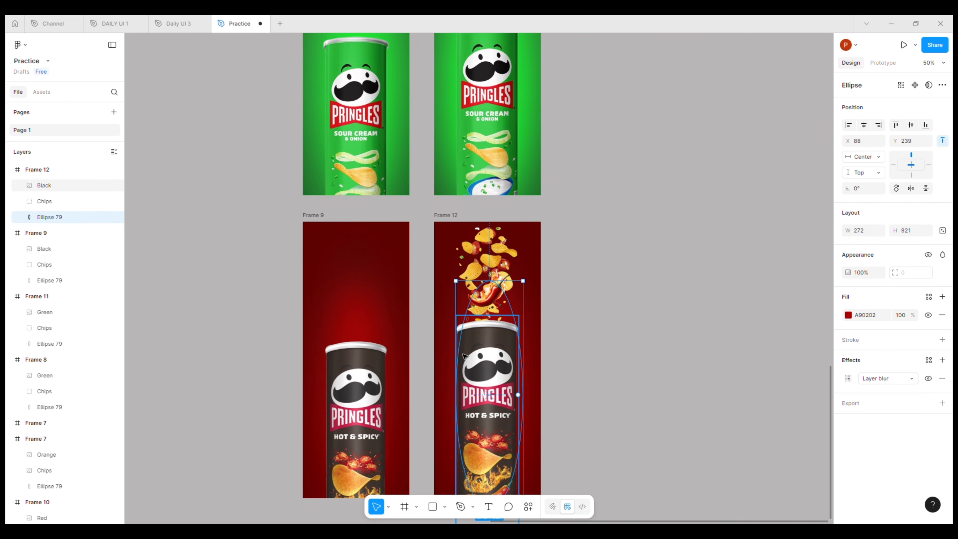
{"action": "left_click_drag", "start_coordinate": [522, 365], "coordinate": [534, 368]}
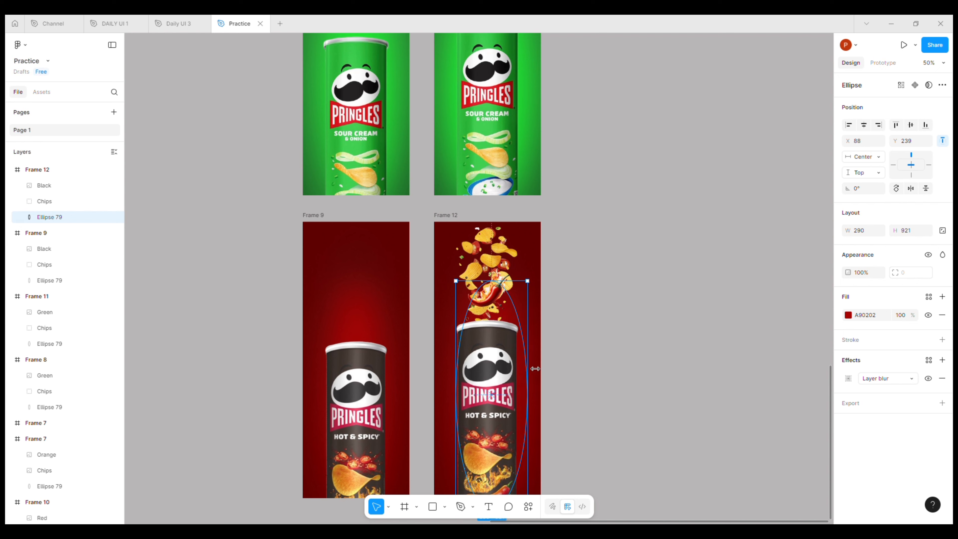
{"action": "left_click_drag", "start_coordinate": [463, 356], "coordinate": [455, 357]}
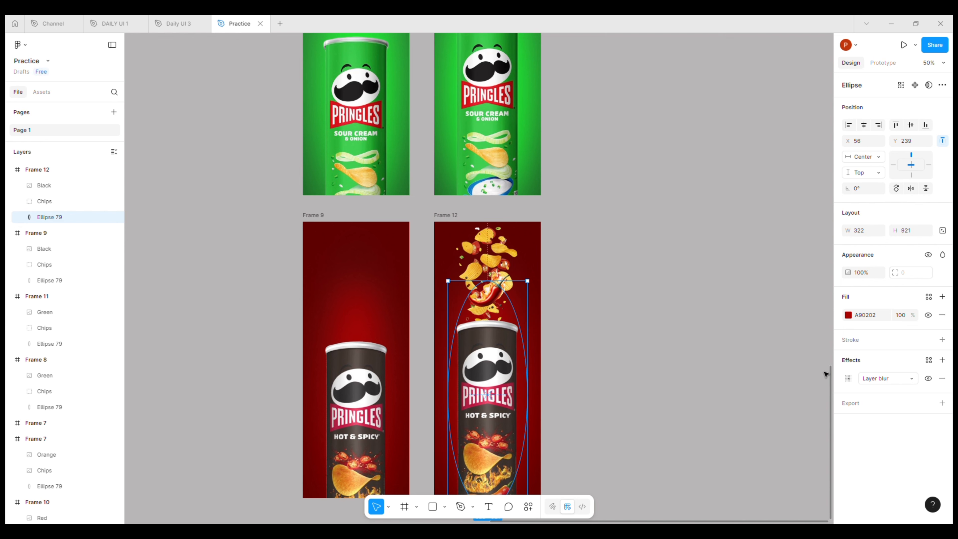
{"action": "left_click", "coordinate": [683, 356]}
- Brighten the red fill of the glow ellipse behind the black can in the second Hot & Spicy frame
{"action": "left_click", "coordinate": [525, 363]}
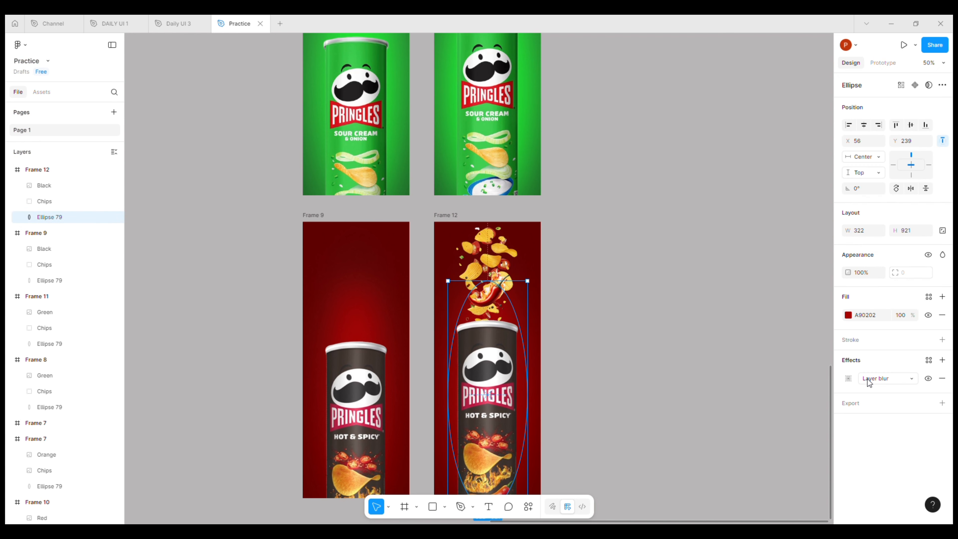
{"action": "left_click", "coordinate": [848, 315]}
{"action": "left_click_drag", "start_coordinate": [819, 330], "coordinate": [822, 315]}
{"action": "left_click", "coordinate": [667, 318]}
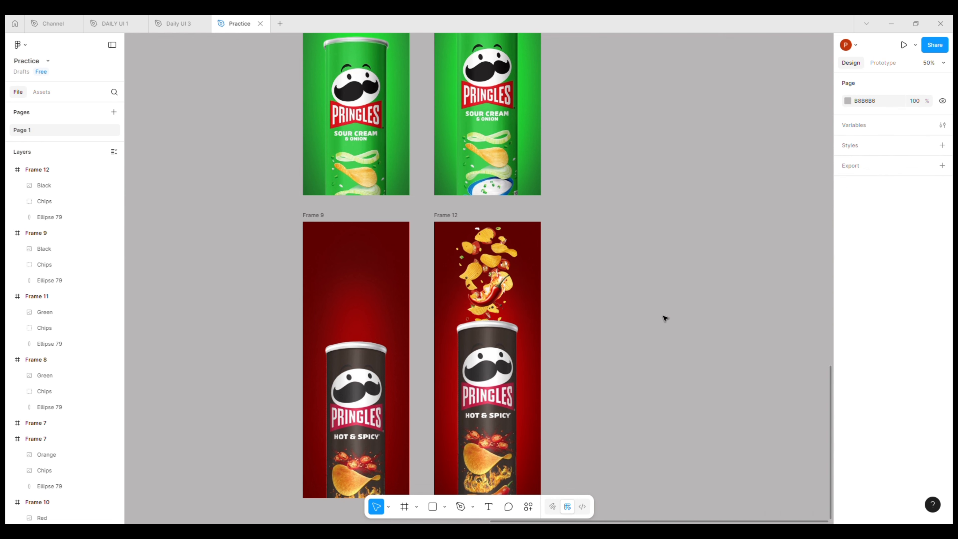
- Combine the two red Original frames, Frame 6 and Frame 10, into one component set
{"action": "scroll", "coordinate": [665, 319], "scroll_direction": "down", "scroll_amount": 5, "text": "ctrl"}
{"action": "scroll", "coordinate": [551, 197], "scroll_direction": "up", "scroll_amount": 5}
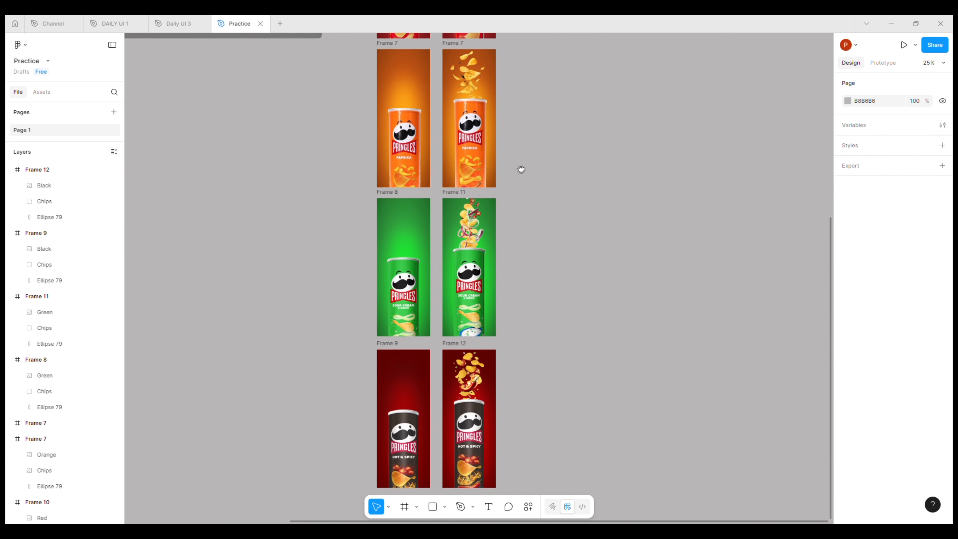
{"action": "left_click_drag", "start_coordinate": [521, 169], "coordinate": [512, 371]}
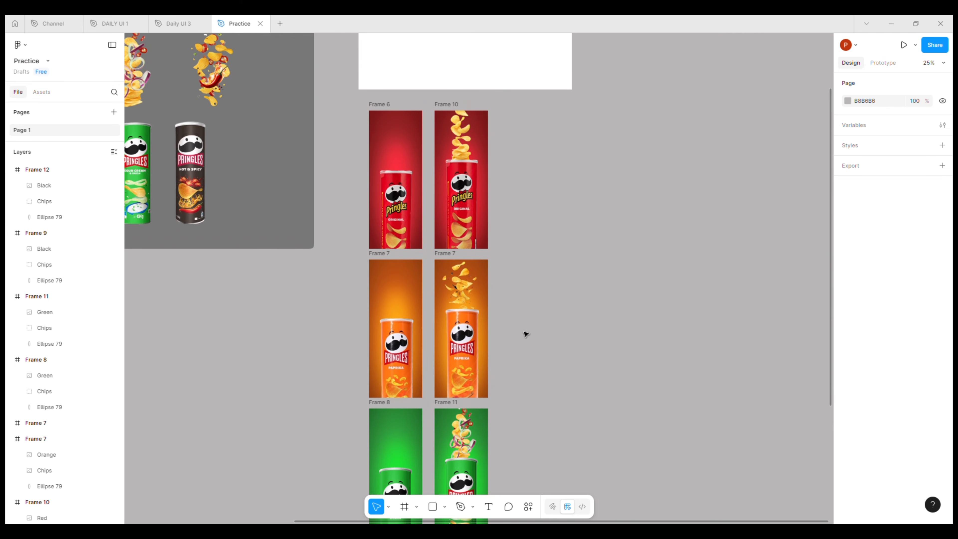
{"action": "left_click", "coordinate": [386, 103]}
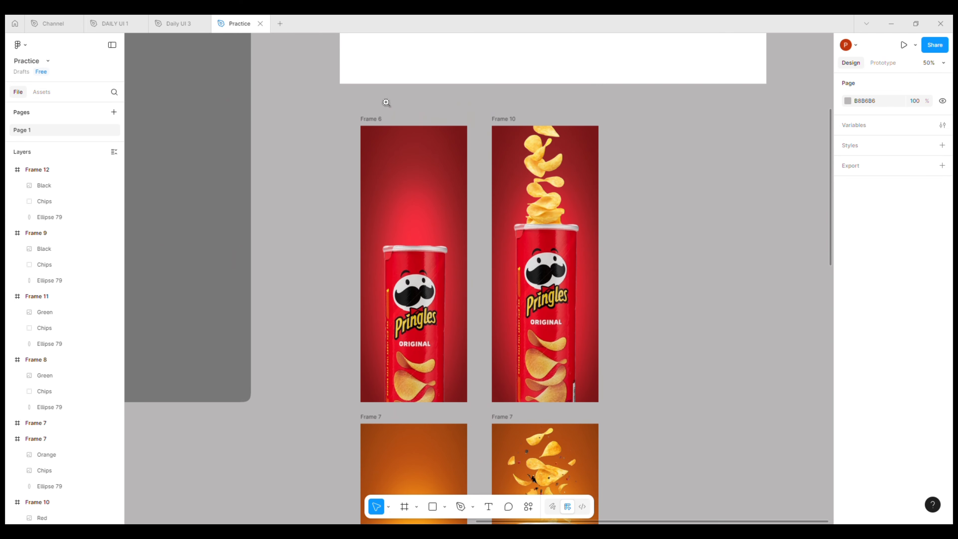
{"action": "left_click", "coordinate": [377, 120]}
{"action": "left_click", "coordinate": [513, 119], "text": "shift"}
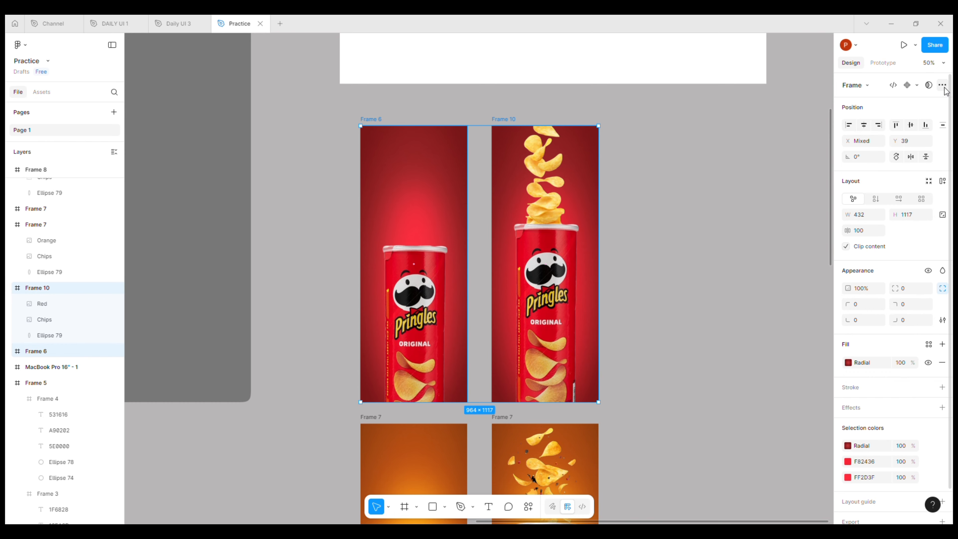
{"action": "left_click", "coordinate": [150, 37]}
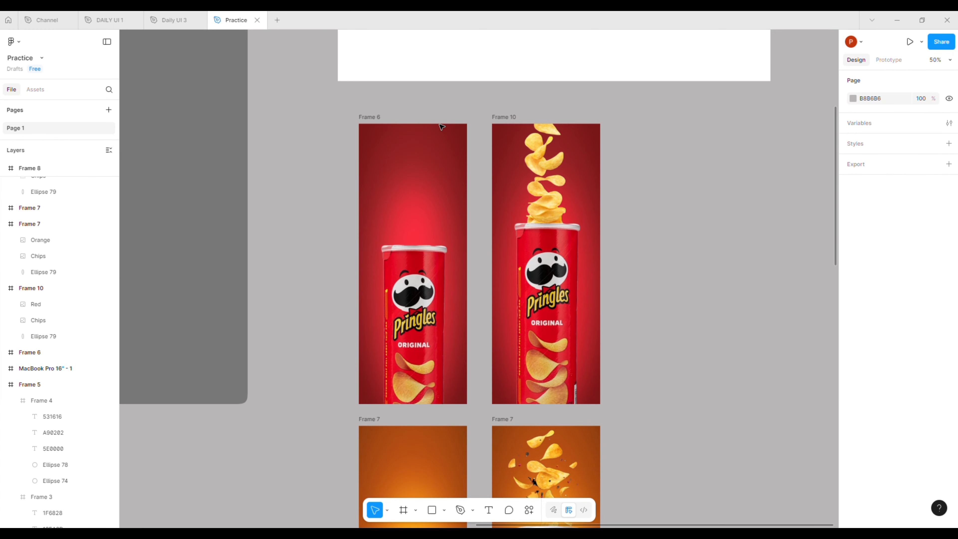
{"action": "left_click", "coordinate": [378, 118]}
{"action": "left_click", "coordinate": [504, 118], "text": "shift"}
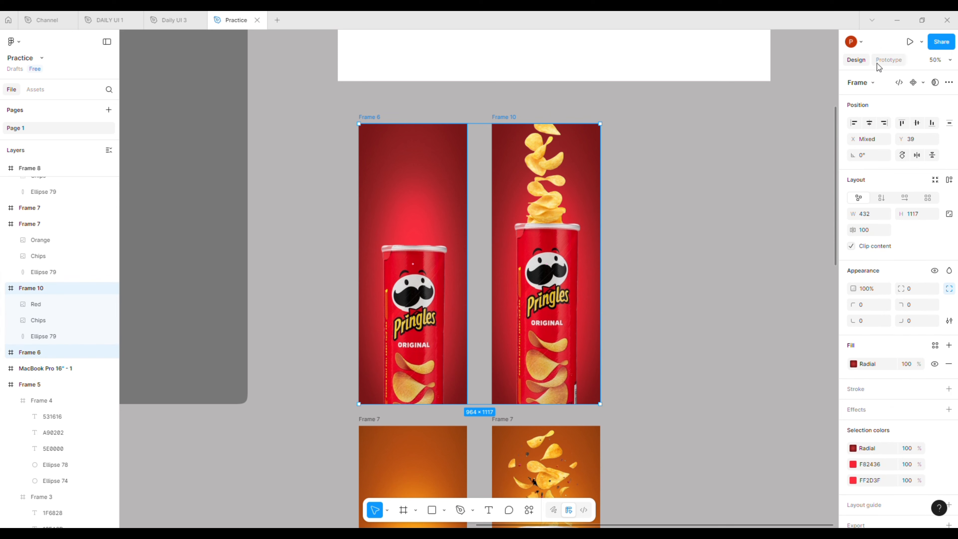
{"action": "left_click", "coordinate": [921, 83]}
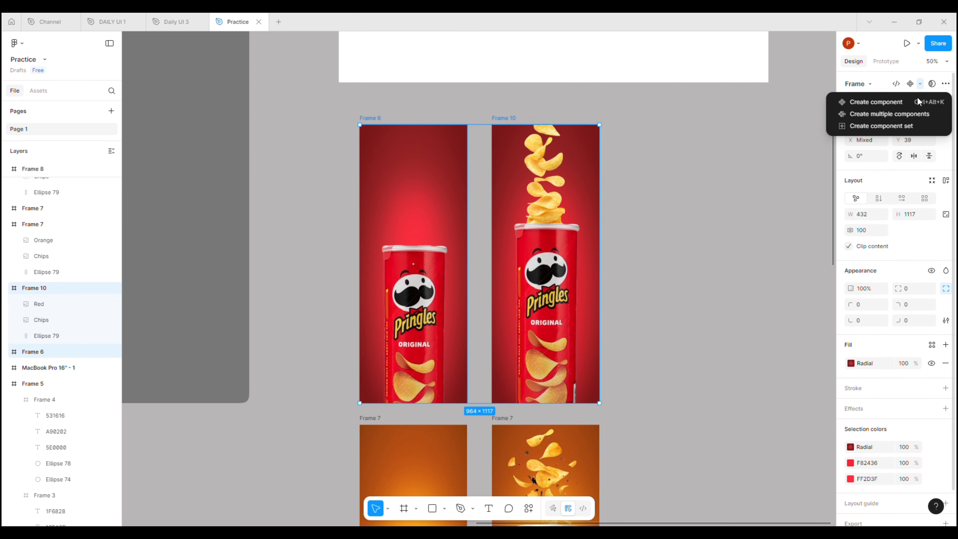
{"action": "left_click", "coordinate": [915, 127]}
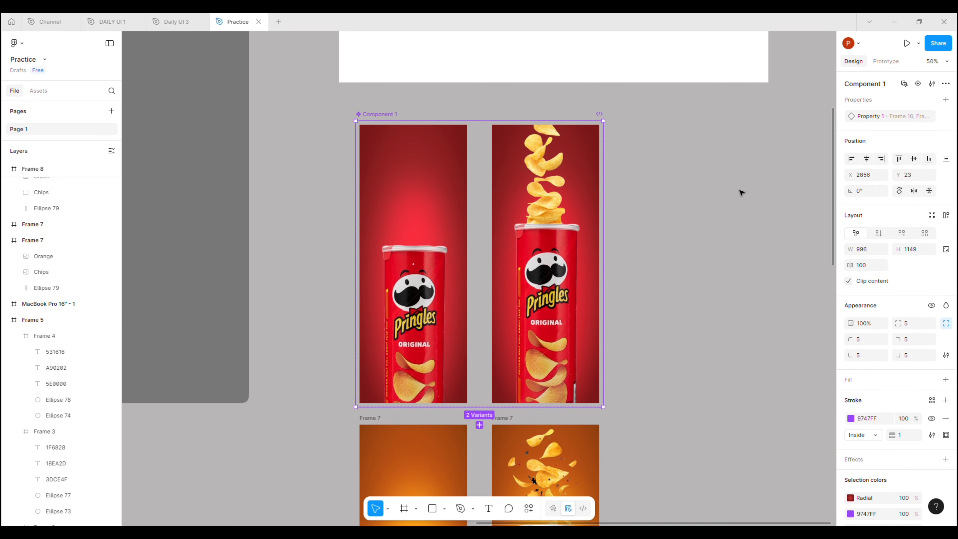
- Combine the two orange Paprika frames into their own component set
{"action": "left_click_drag", "start_coordinate": [724, 298], "coordinate": [718, 218]}
{"action": "key", "text": "ctrl+minus"}
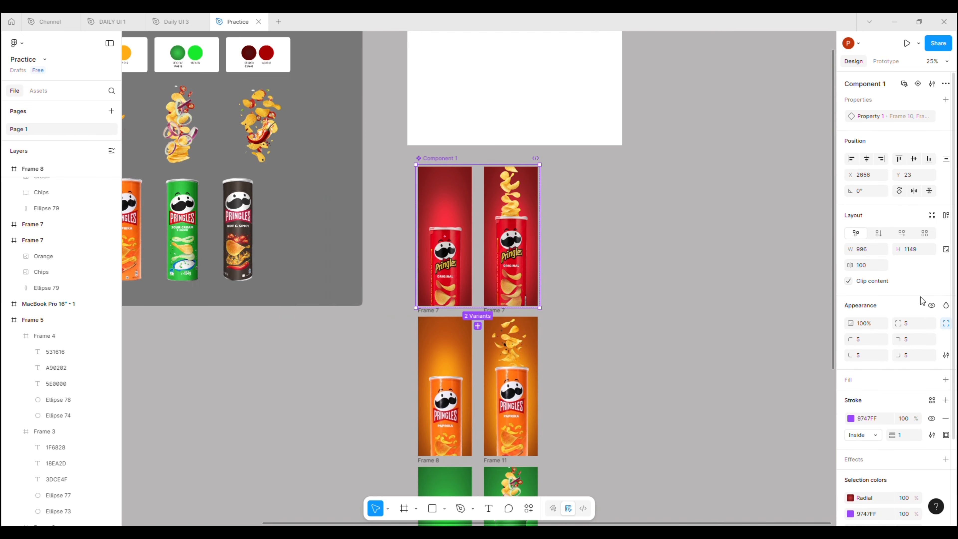
{"action": "left_click", "coordinate": [424, 318]}
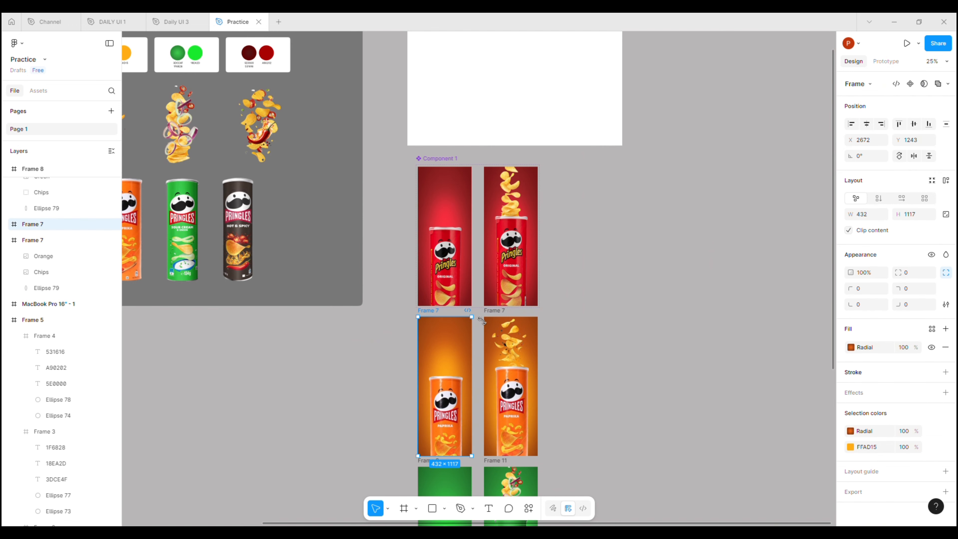
{"action": "left_click", "coordinate": [492, 317], "text": "shift"}
{"action": "scroll", "coordinate": [534, 310], "scroll_direction": "down", "scroll_amount": 3}
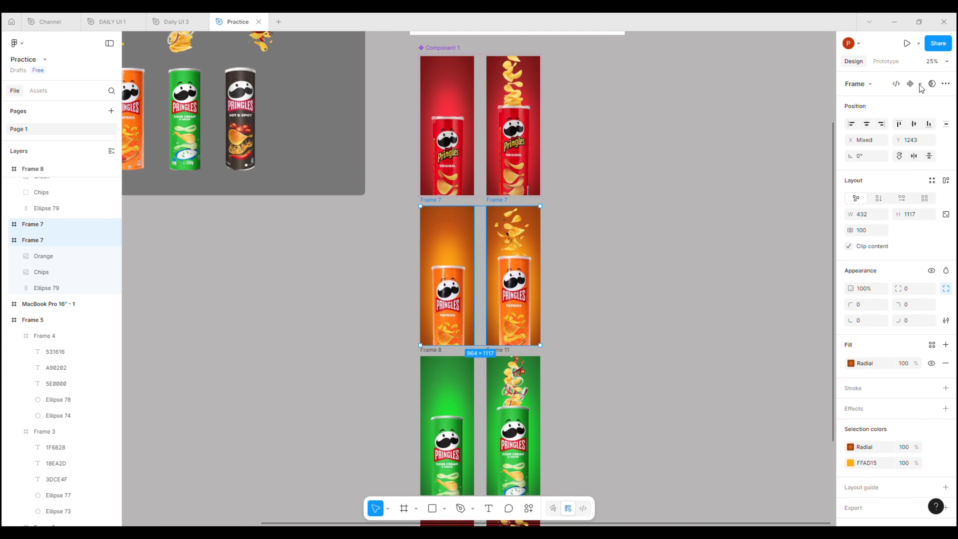
{"action": "left_click", "coordinate": [908, 82]}
{"action": "left_click", "coordinate": [651, 227]}
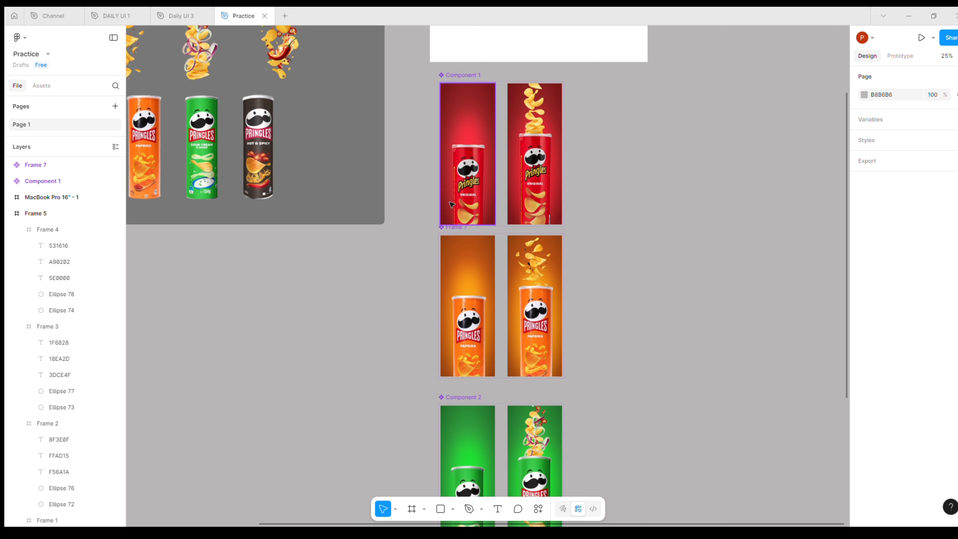
- Move the orange Paprika component set slightly down to leave a small gap below the red Original set
{"action": "left_click_drag", "start_coordinate": [498, 415], "coordinate": [496, 274]}
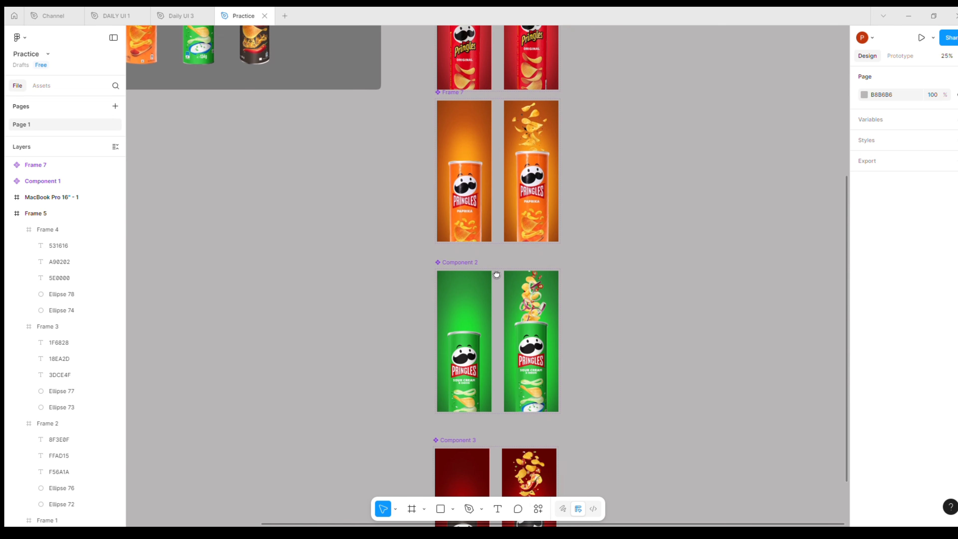
{"action": "left_click_drag", "start_coordinate": [501, 434], "coordinate": [488, 336]}
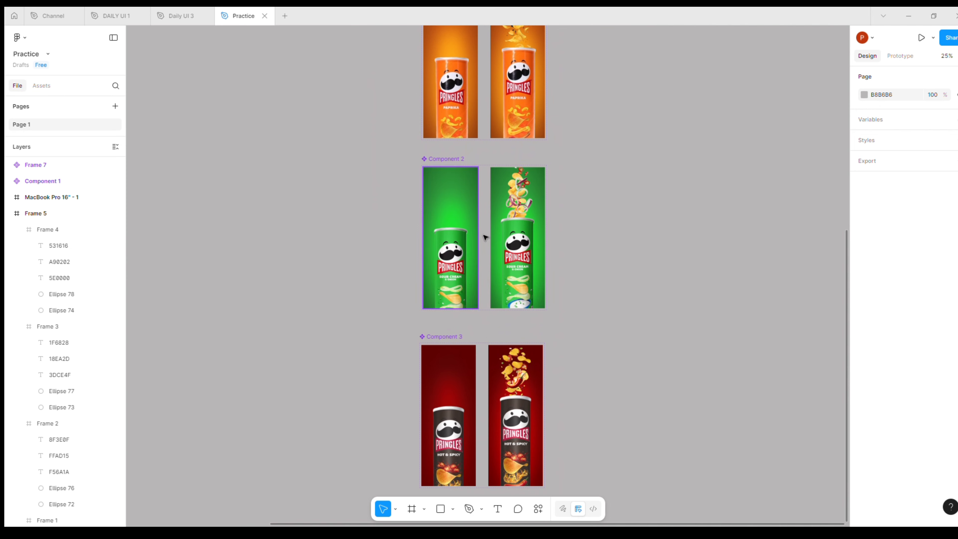
{"action": "scroll", "coordinate": [464, 227], "scroll_direction": "up", "scroll_amount": 1}
{"action": "left_click", "coordinate": [441, 208]}
{"action": "scroll", "coordinate": [430, 191], "scroll_direction": "up", "scroll_amount": 5}
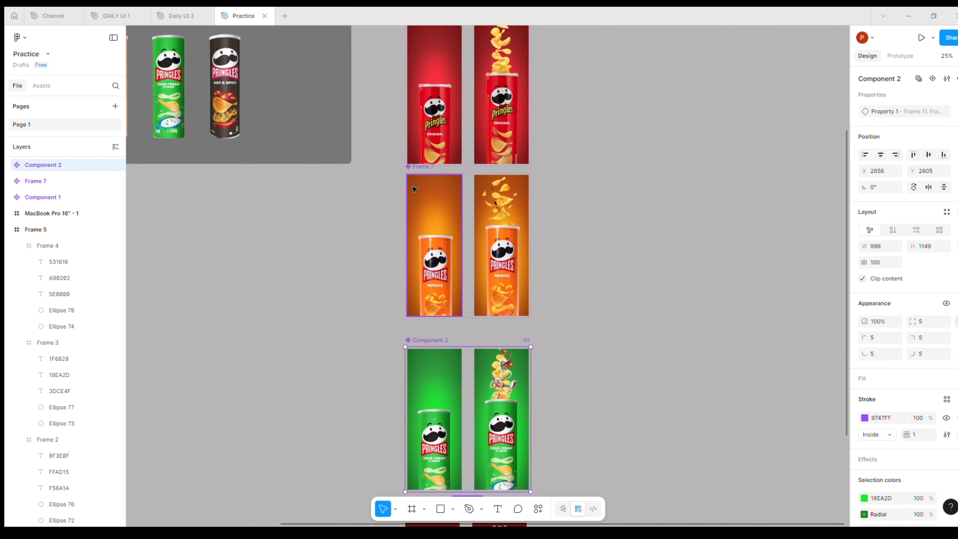
{"action": "left_click_drag", "start_coordinate": [420, 167], "coordinate": [422, 175]}
{"action": "left_click", "coordinate": [551, 171]}
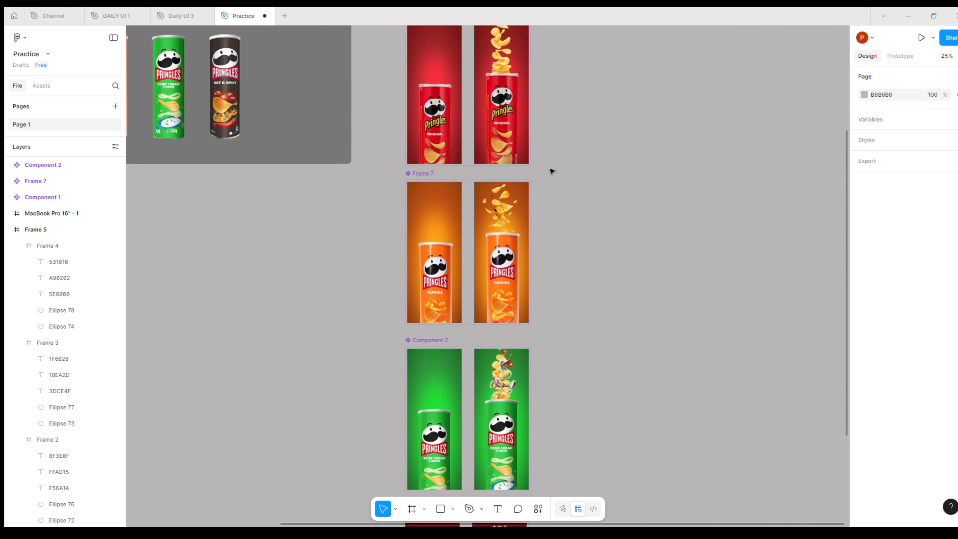
- Link the plain Original variant to its chips-flying variant, Frame 10, with a Change to interaction triggered While hovering
{"action": "scroll", "coordinate": [569, 237], "scroll_direction": "up", "scroll_amount": 4}
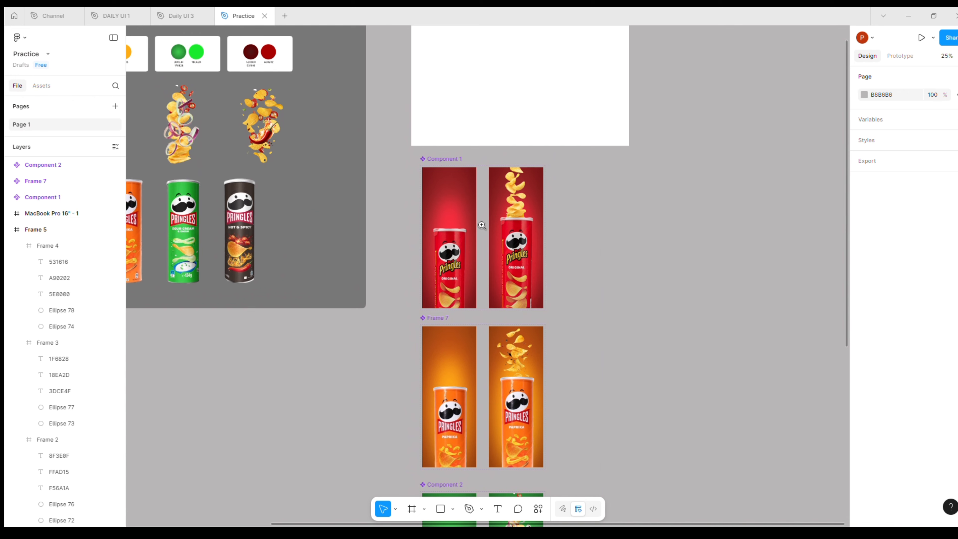
{"action": "scroll", "coordinate": [485, 220], "scroll_direction": "up", "scroll_amount": 3}
{"action": "left_click", "coordinate": [451, 211]}
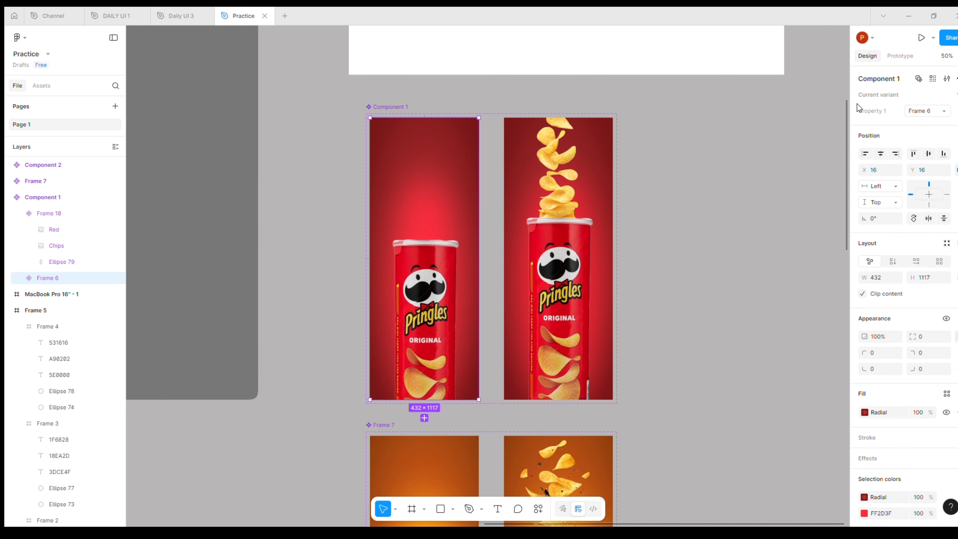
{"action": "left_click", "coordinate": [897, 58]}
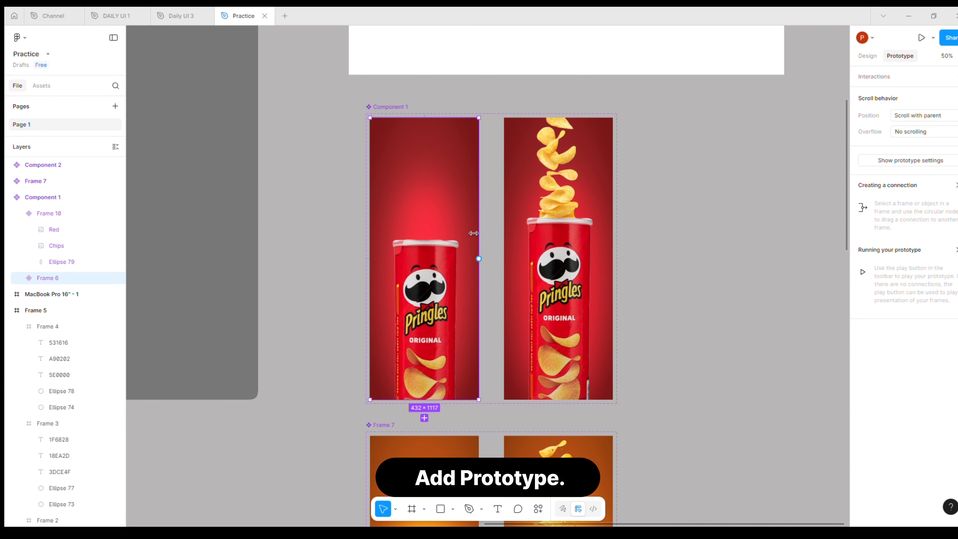
{"action": "left_click_drag", "start_coordinate": [478, 258], "coordinate": [524, 255]}
{"action": "left_click", "coordinate": [508, 306]}
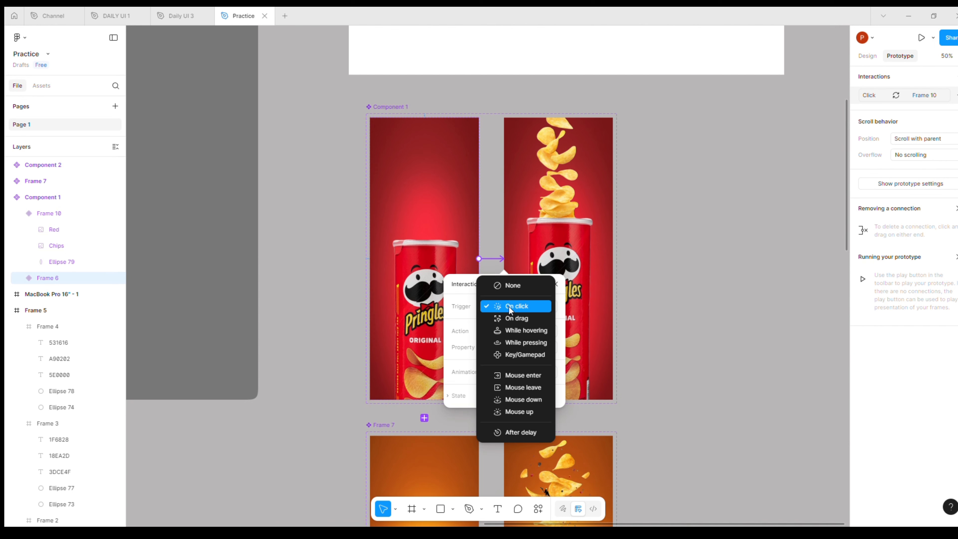
{"action": "left_click", "coordinate": [524, 330]}
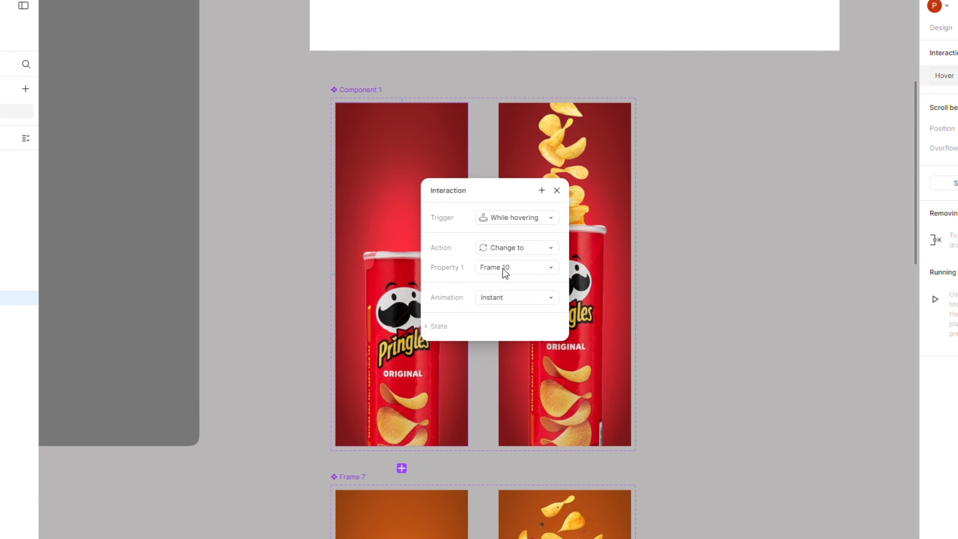
- Give the Original hover interaction a Smart animate transition with the Slow curve and a duration of 650 ms
{"action": "left_click", "coordinate": [505, 301]}
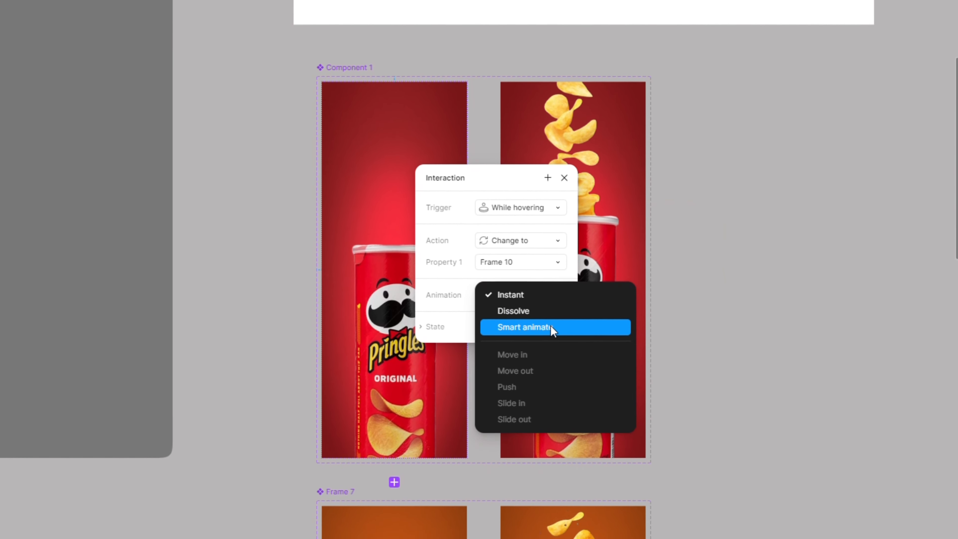
{"action": "left_click", "coordinate": [549, 331]}
{"action": "left_click", "coordinate": [519, 321]}
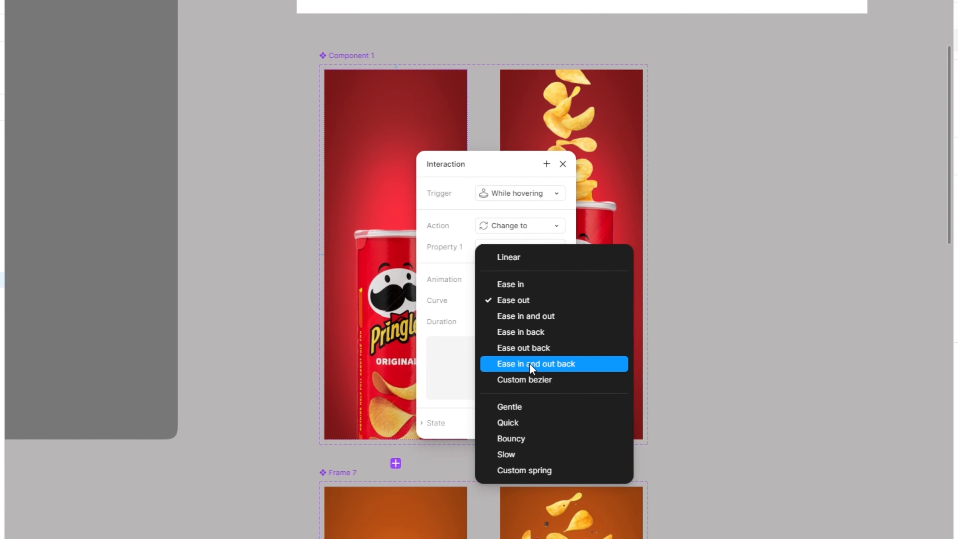
{"action": "left_click", "coordinate": [540, 441]}
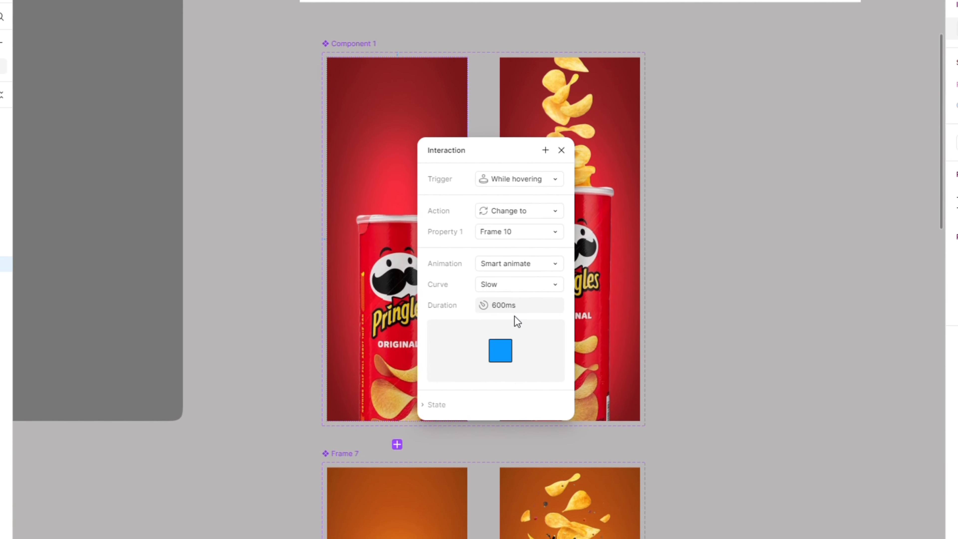
{"action": "left_click", "coordinate": [518, 307]}
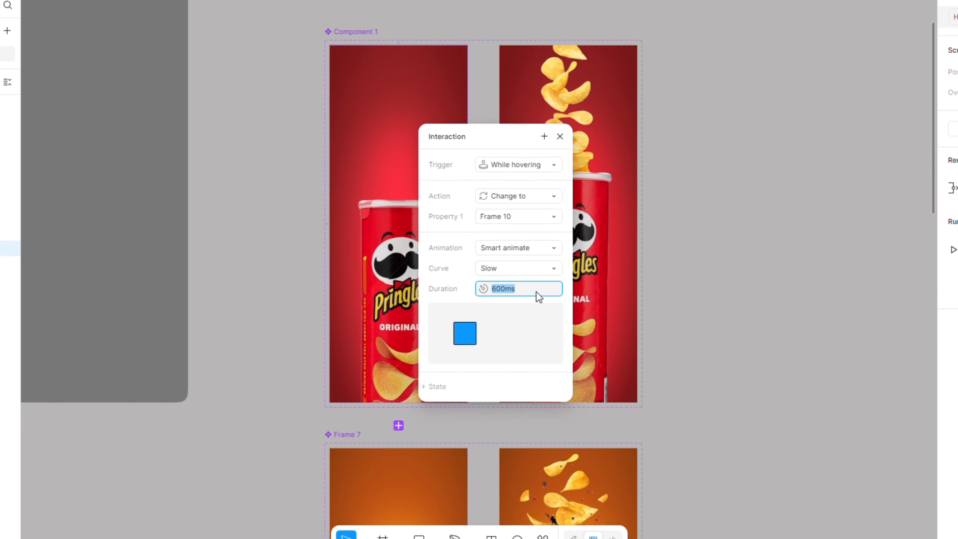
{"action": "type", "text": "650"}
{"action": "key", "text": "Return"}
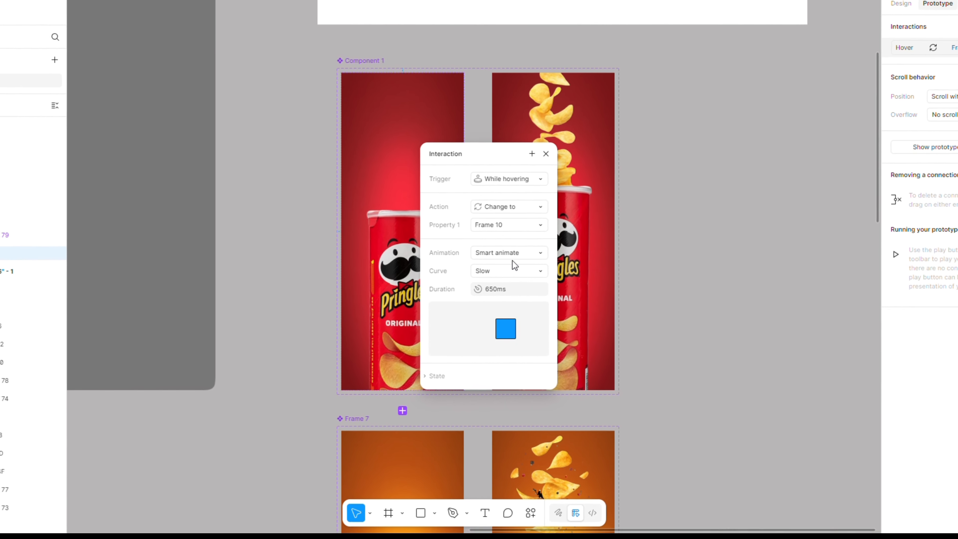
{"action": "left_click", "coordinate": [679, 295]}
- Link the plain Paprika variant to its chips-flying variant with a While hovering Change to interaction, using Smart animate, Slow, 650 ms
{"action": "left_click_drag", "start_coordinate": [654, 314], "coordinate": [667, 102]}
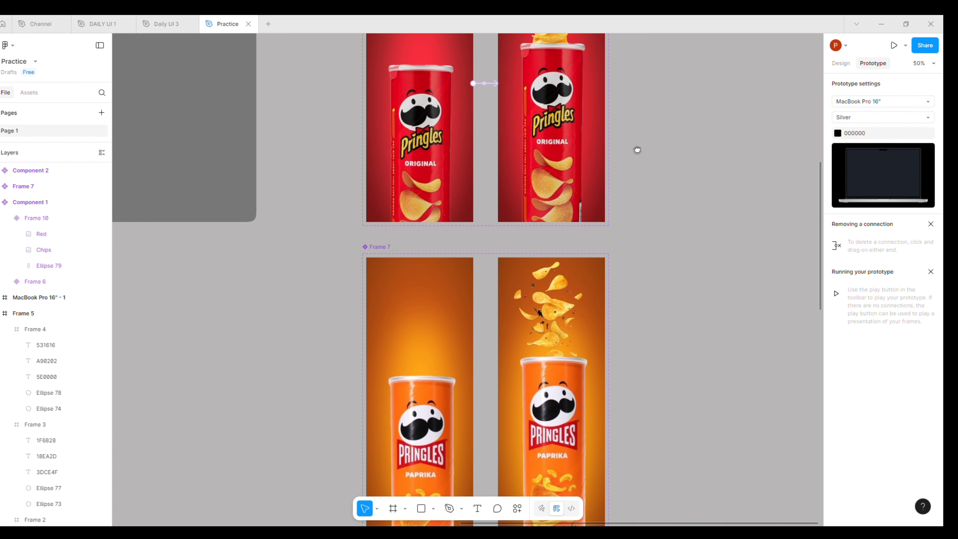
{"action": "left_click_drag", "start_coordinate": [637, 150], "coordinate": [619, 69]}
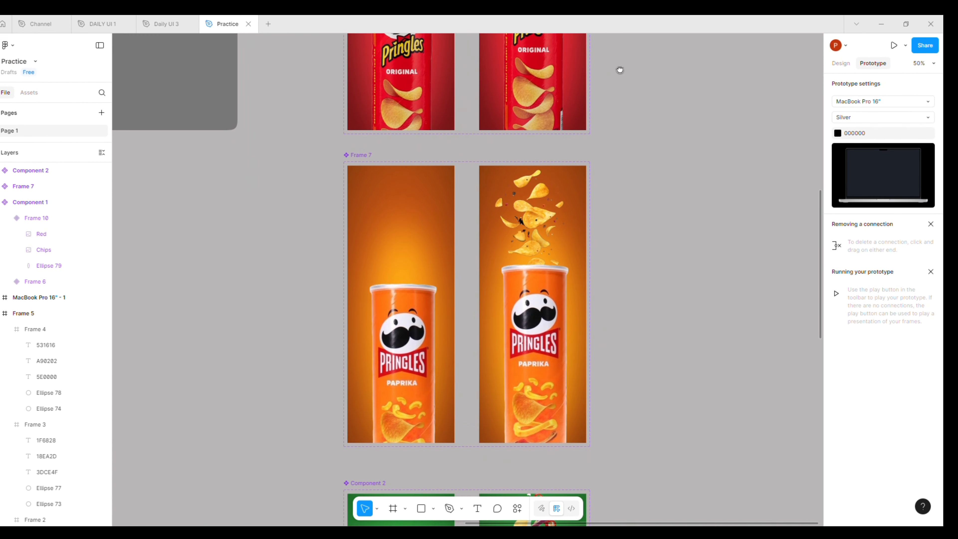
{"action": "scroll", "coordinate": [562, 177], "scroll_direction": "down", "scroll_amount": 1}
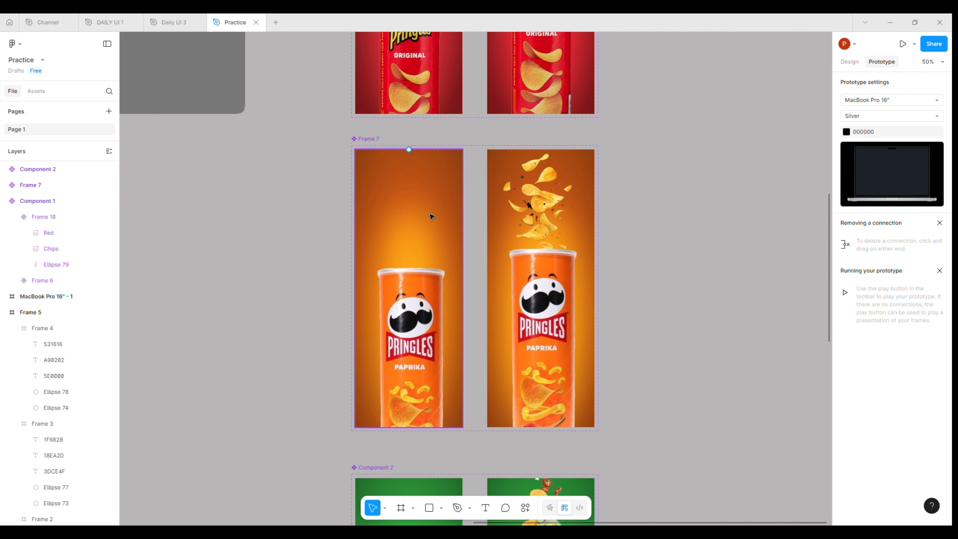
{"action": "left_click_drag", "start_coordinate": [462, 288], "coordinate": [482, 189]}
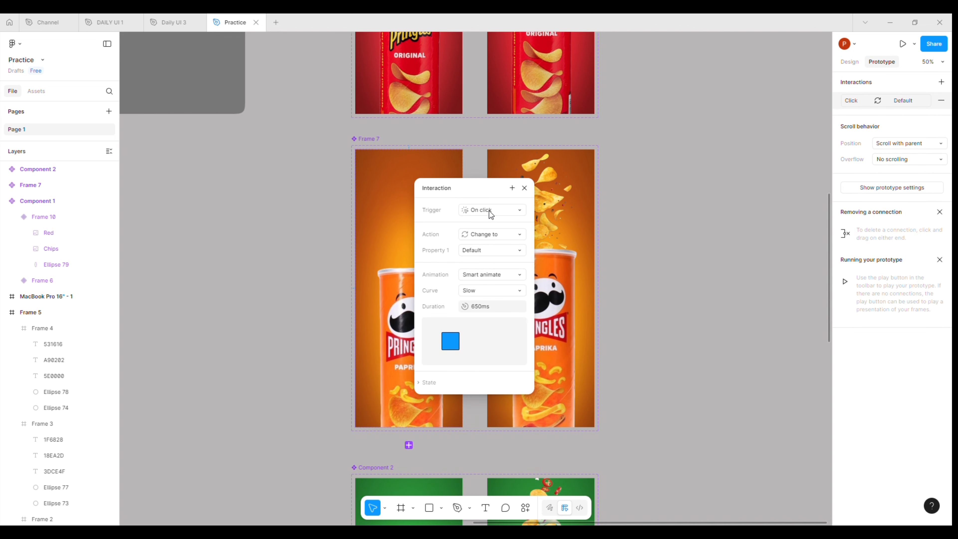
{"action": "left_click", "coordinate": [504, 214]}
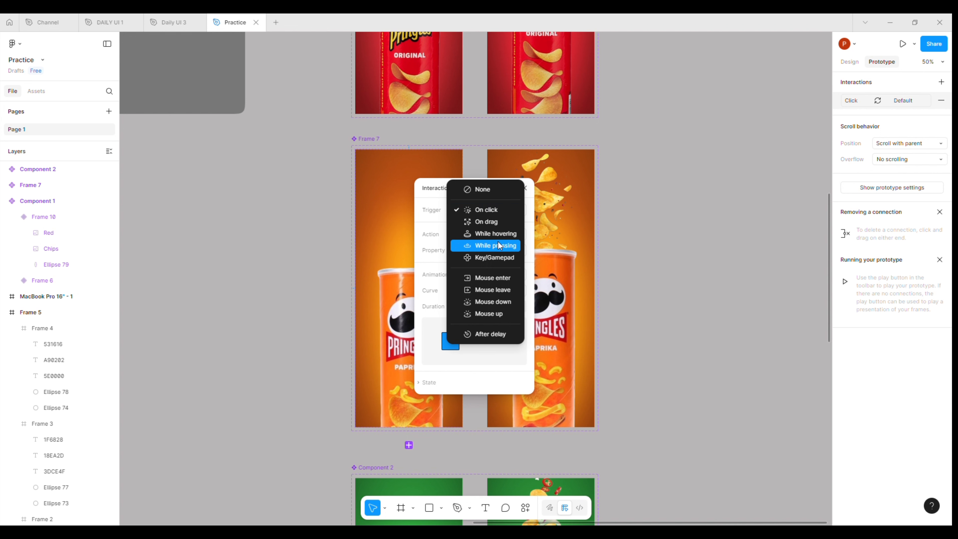
{"action": "left_click", "coordinate": [503, 234]}
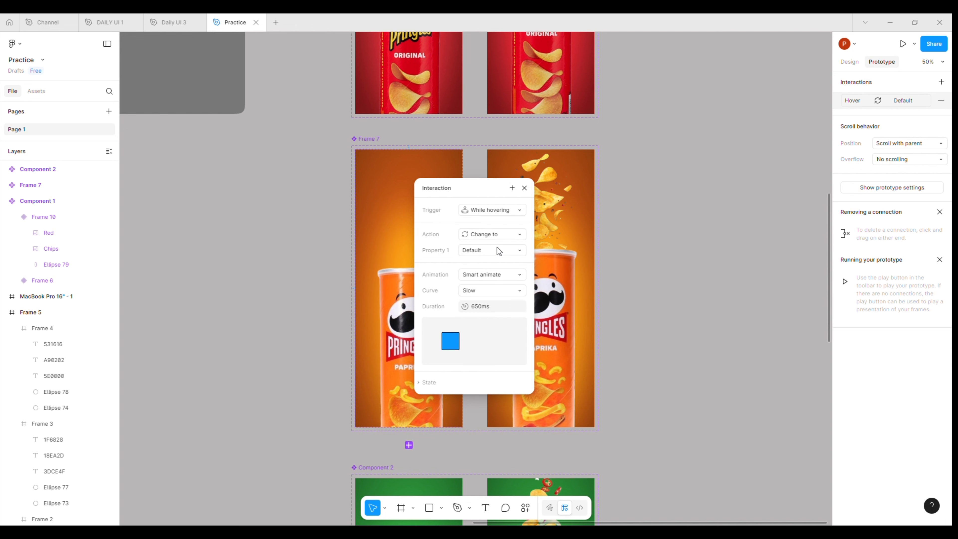
{"action": "left_click", "coordinate": [492, 271]}
{"action": "left_click", "coordinate": [502, 274]}
{"action": "left_click", "coordinate": [635, 360]}
- Link the plain Sour Cream & Onion variant to Frame 11 with a Change to interaction, using Smart animate, Slow, 600 ms
{"action": "scroll", "coordinate": [635, 356], "scroll_direction": "down", "scroll_amount": 8}
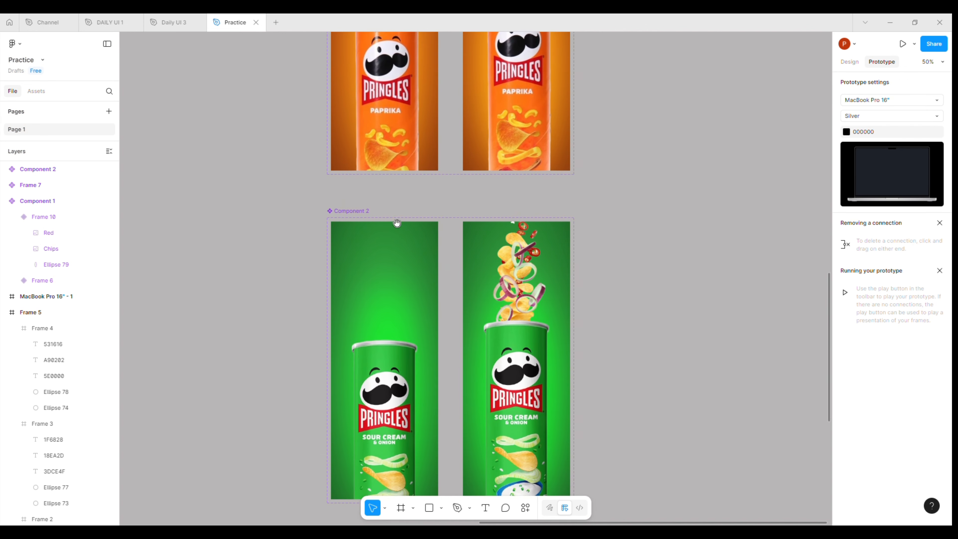
{"action": "left_click", "coordinate": [380, 189]}
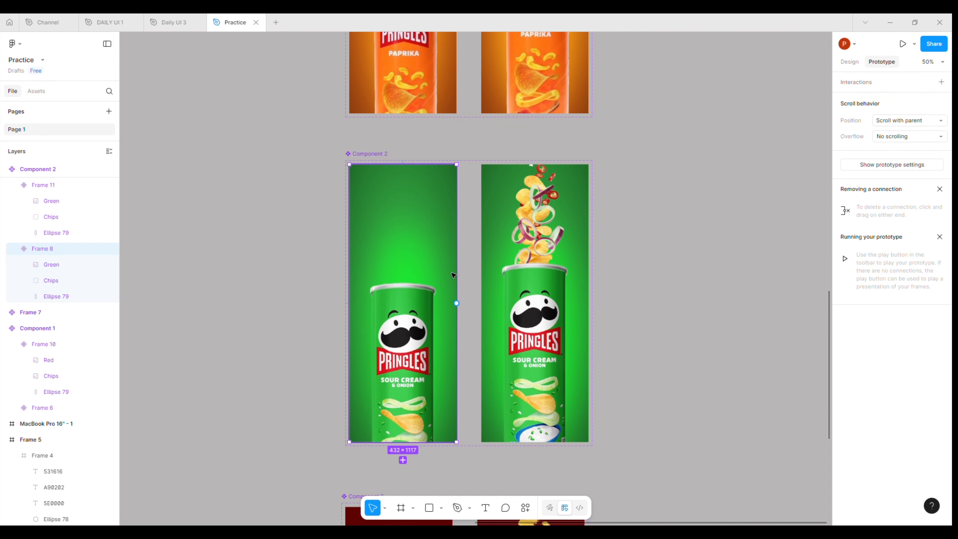
{"action": "left_click_drag", "start_coordinate": [484, 309], "coordinate": [469, 162]}
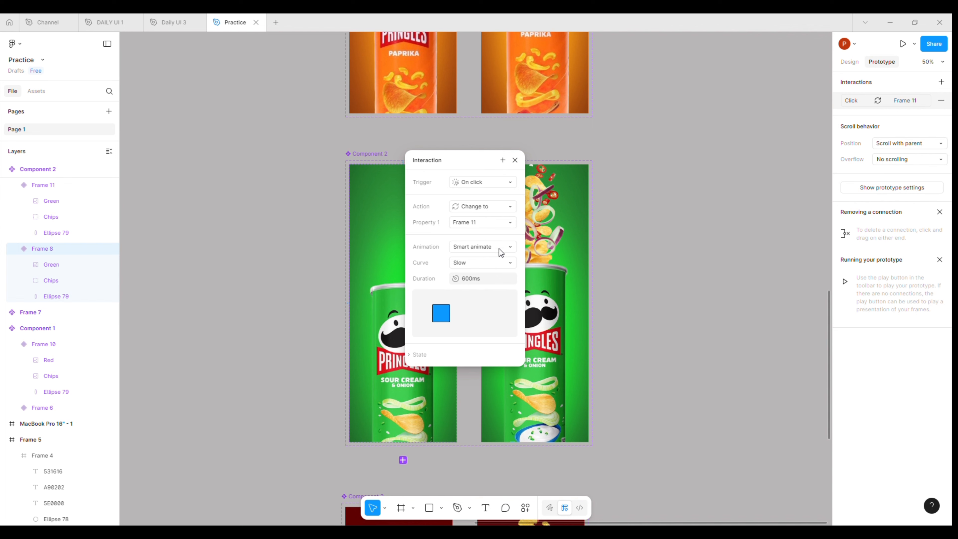
{"action": "left_click", "coordinate": [617, 275]}
- Link the plain Hot & Spicy variant to Frame 12 with a Change to interaction, using Smart animate, Slow, 600 ms
{"action": "scroll", "coordinate": [490, 302], "scroll_direction": "down", "scroll_amount": 10}
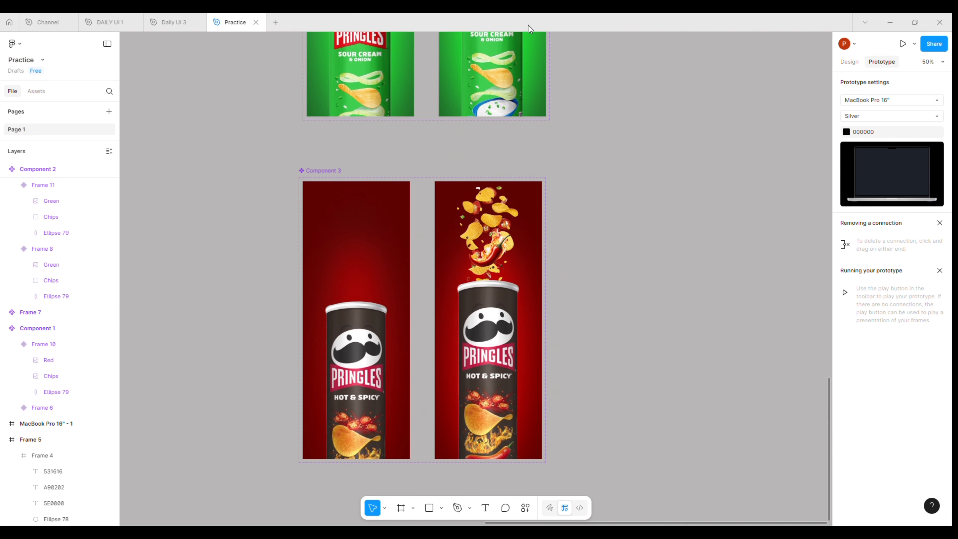
{"action": "left_click", "coordinate": [404, 261]}
{"action": "left_click_drag", "start_coordinate": [414, 290], "coordinate": [429, 143]}
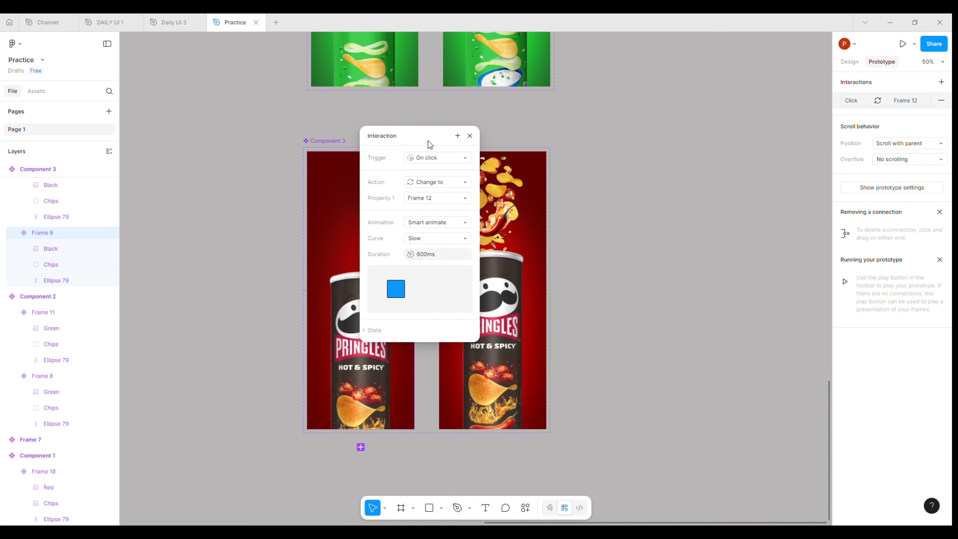
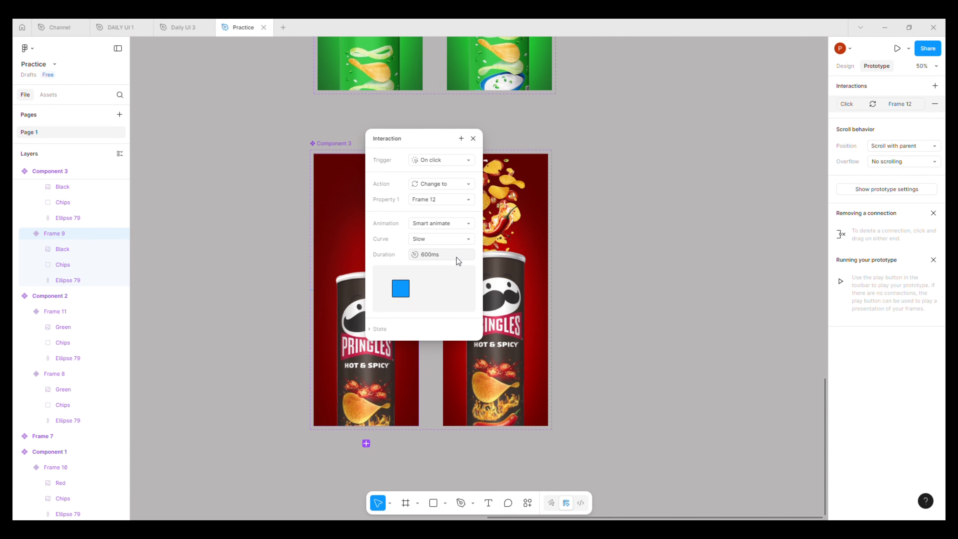
{"action": "left_click", "coordinate": [637, 242]}
- Move the empty MacBook Pro 16" frame beside the Original component set, to about X 3972, Y 23
{"action": "key", "text": "ctrl+minus"}
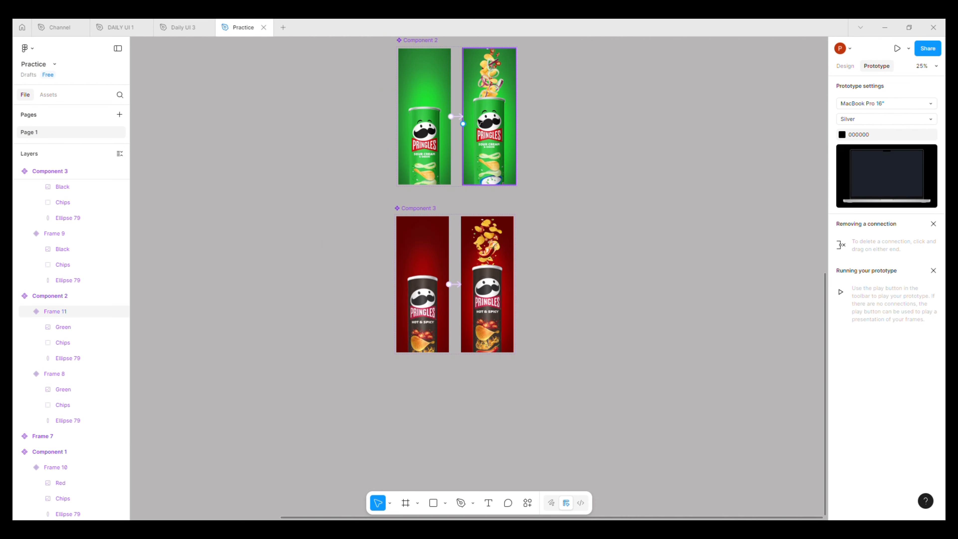
{"action": "left_click_drag", "start_coordinate": [484, 122], "coordinate": [525, 370]}
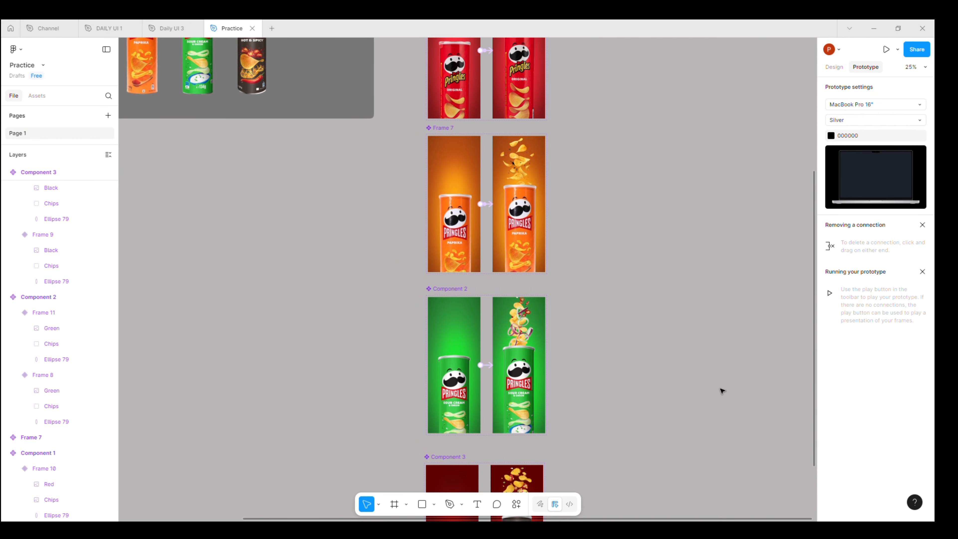
{"action": "key", "text": "ctrl+minus"}
{"action": "left_click_drag", "start_coordinate": [530, 239], "coordinate": [529, 316]}
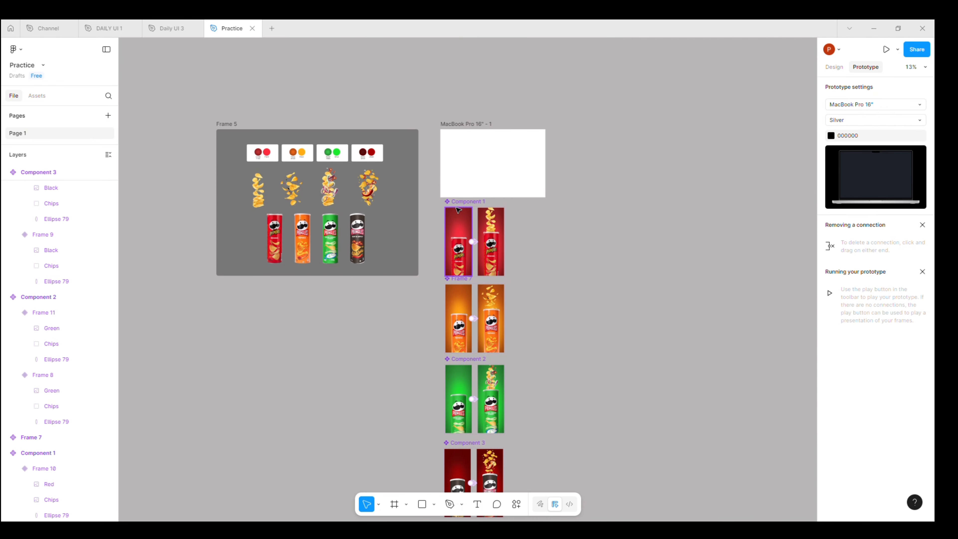
{"action": "left_click", "coordinate": [466, 213]}
{"action": "left_click", "coordinate": [533, 221]}
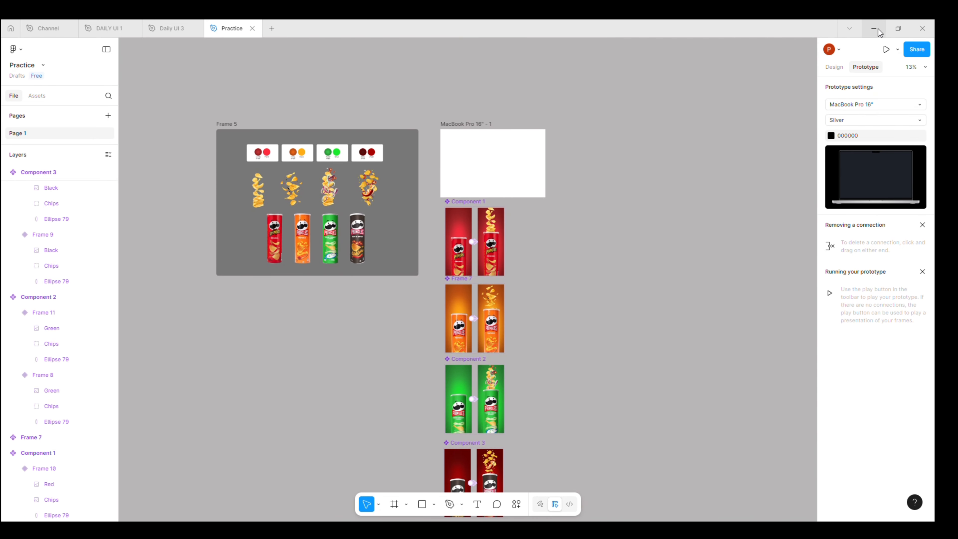
{"action": "left_click", "coordinate": [832, 67]}
{"action": "left_click_drag", "start_coordinate": [474, 130], "coordinate": [563, 210]}
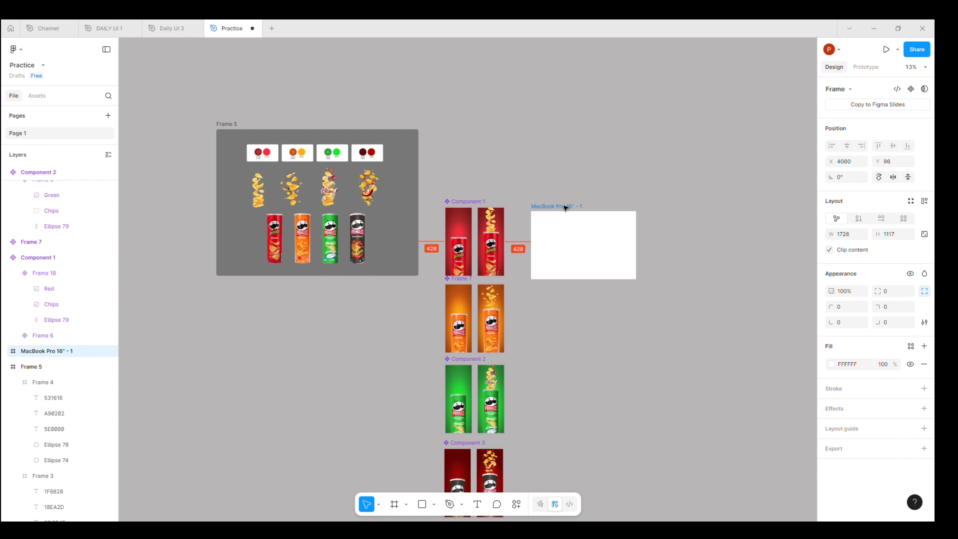
{"action": "left_click_drag", "start_coordinate": [565, 208], "coordinate": [561, 203]}
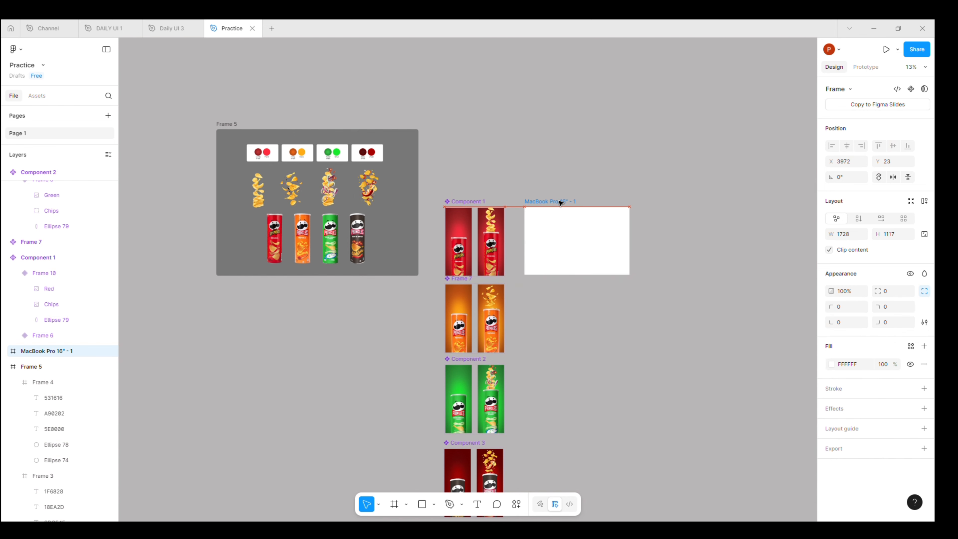
{"action": "left_click", "coordinate": [582, 184]}
- Place an instance of the plain Original variant in the MacBook Pro 16" frame at X 0, Y 0, aligned to its left edge
{"action": "scroll", "coordinate": [516, 266], "scroll_direction": "up", "scroll_amount": 5}
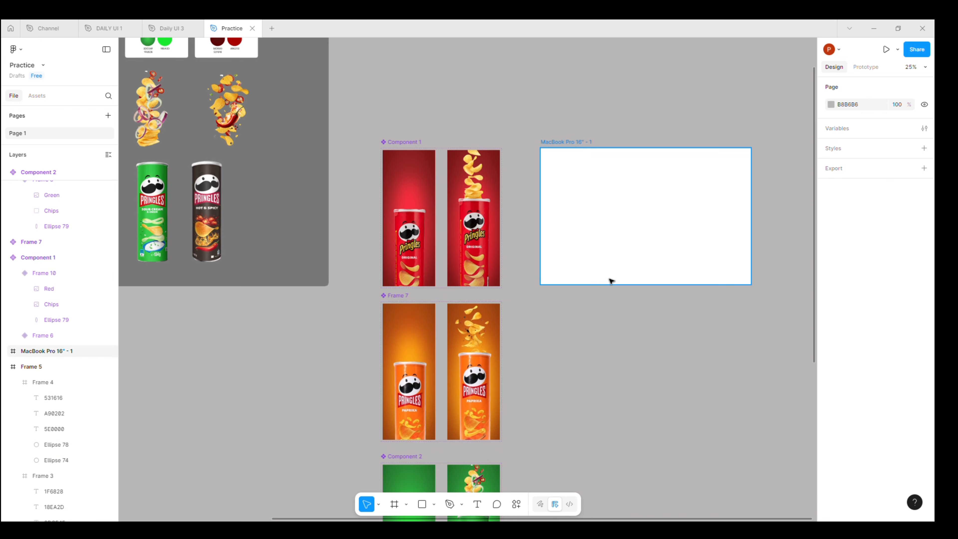
{"action": "scroll", "coordinate": [464, 241], "scroll_direction": "right", "scroll_amount": 2}
{"action": "scroll", "coordinate": [464, 242], "scroll_direction": "up", "scroll_amount": 1}
{"action": "left_click", "coordinate": [335, 206]}
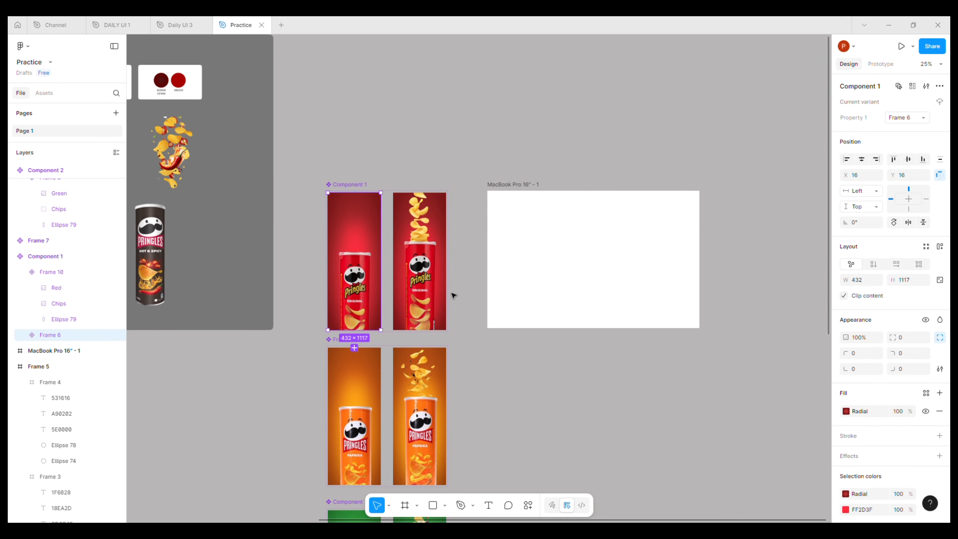
{"action": "left_click_drag", "start_coordinate": [358, 235], "coordinate": [520, 234]}
{"action": "left_click", "coordinate": [847, 154]}
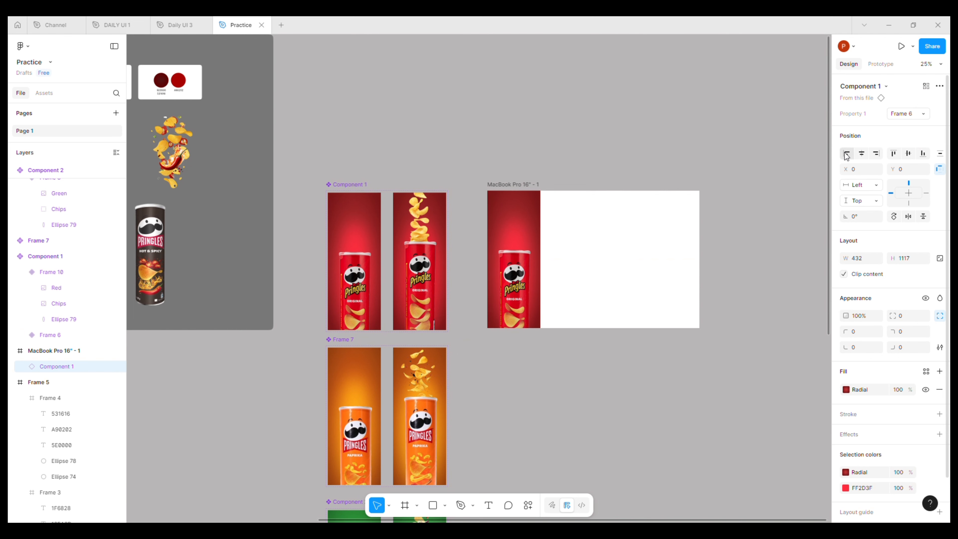
- Place an instance of the plain Paprika variant in the MacBook Pro 16" frame, aligned to its bottom edge at Y 0
{"action": "left_click", "coordinate": [628, 362]}
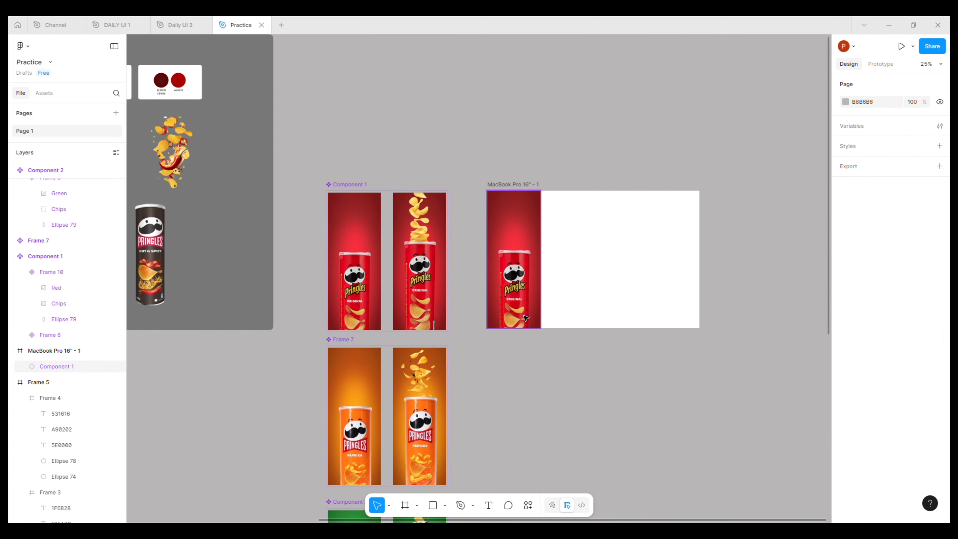
{"action": "scroll", "coordinate": [506, 413], "scroll_direction": "down", "scroll_amount": 5}
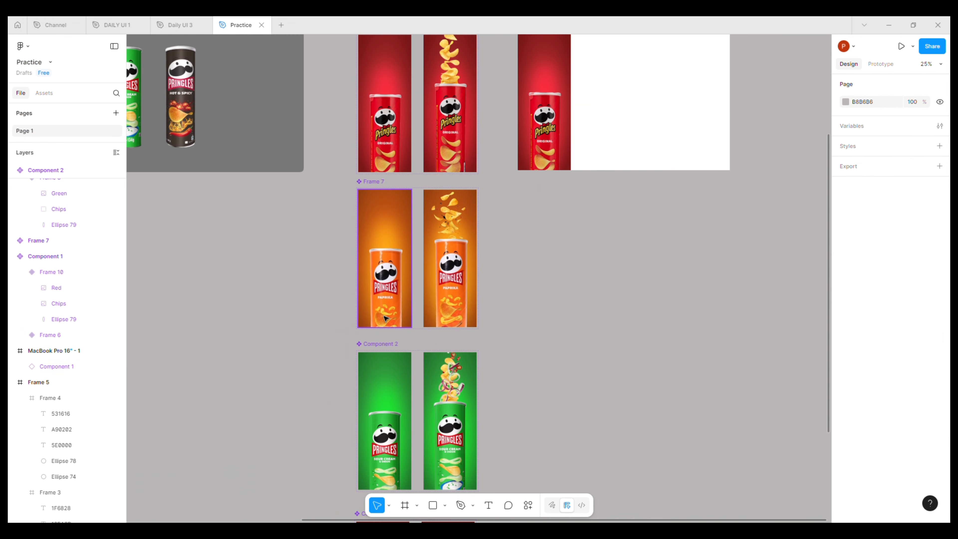
{"action": "left_click", "coordinate": [386, 318]}
{"action": "left_click_drag", "start_coordinate": [385, 318], "coordinate": [593, 135]}
{"action": "scroll", "coordinate": [592, 136], "scroll_direction": "up", "scroll_amount": 3}
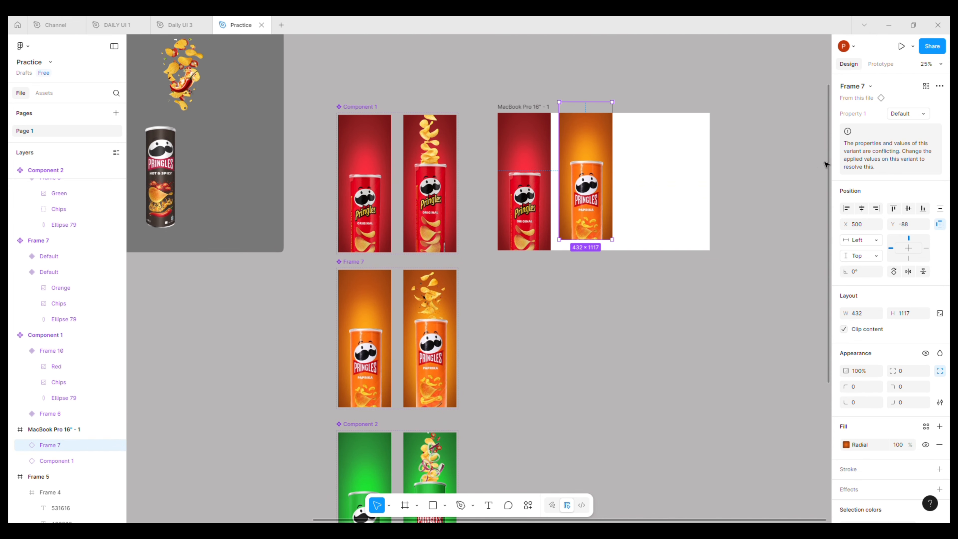
{"action": "left_click", "coordinate": [847, 208]}
{"action": "key", "text": "ctrl+z"}
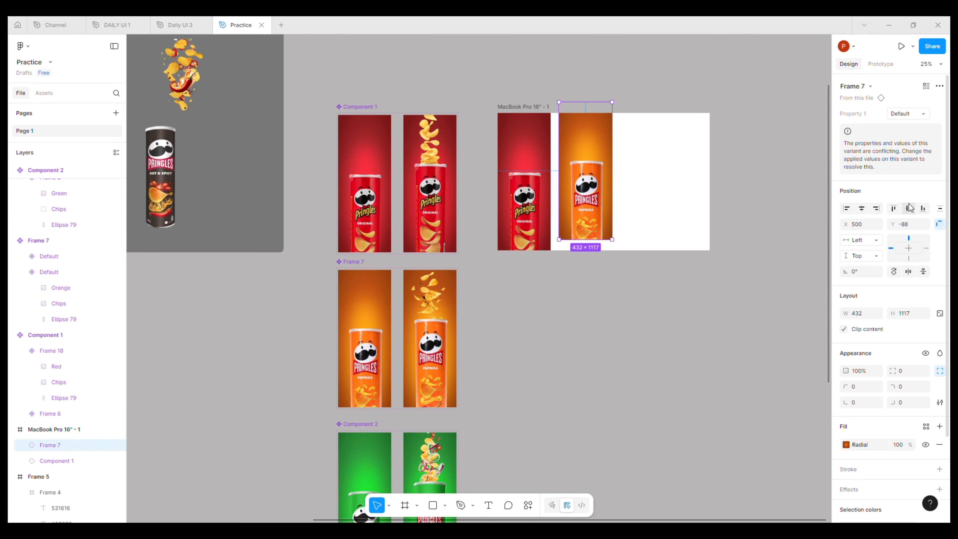
{"action": "left_click", "coordinate": [923, 211]}
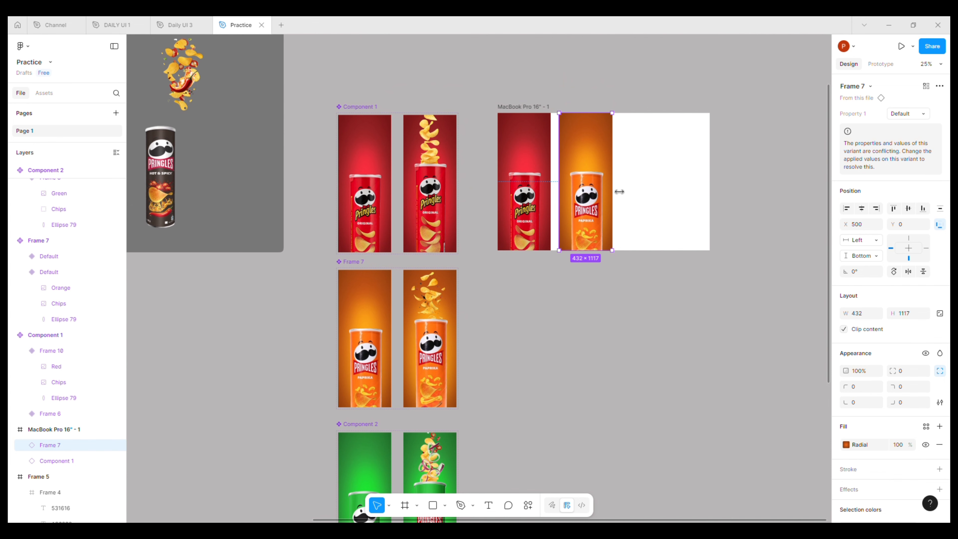
- Move the Paprika instance flush against the Original instance, at X 432
{"action": "left_click_drag", "start_coordinate": [613, 189], "coordinate": [596, 205]}
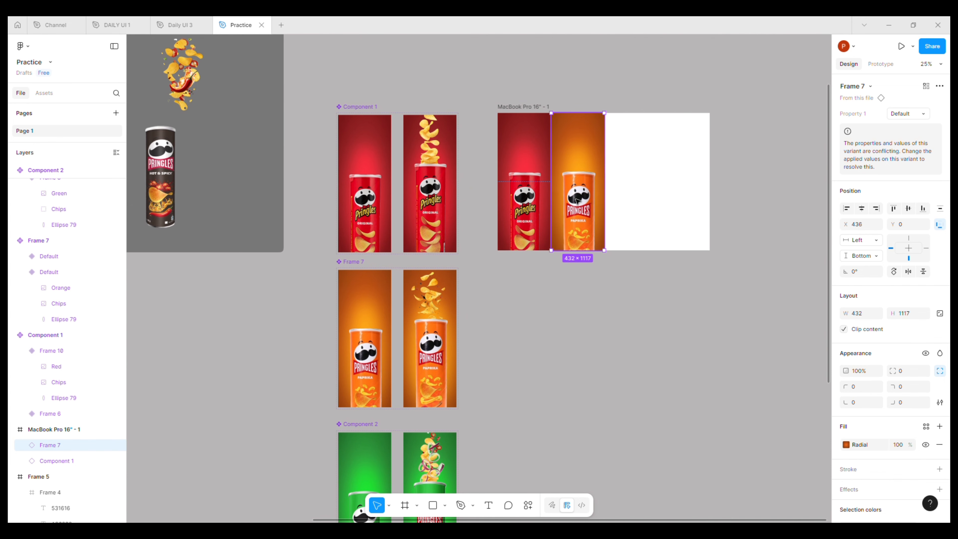
{"action": "left_click", "coordinate": [568, 194]}
{"action": "left_click", "coordinate": [559, 187]}
{"action": "left_click", "coordinate": [559, 187]}
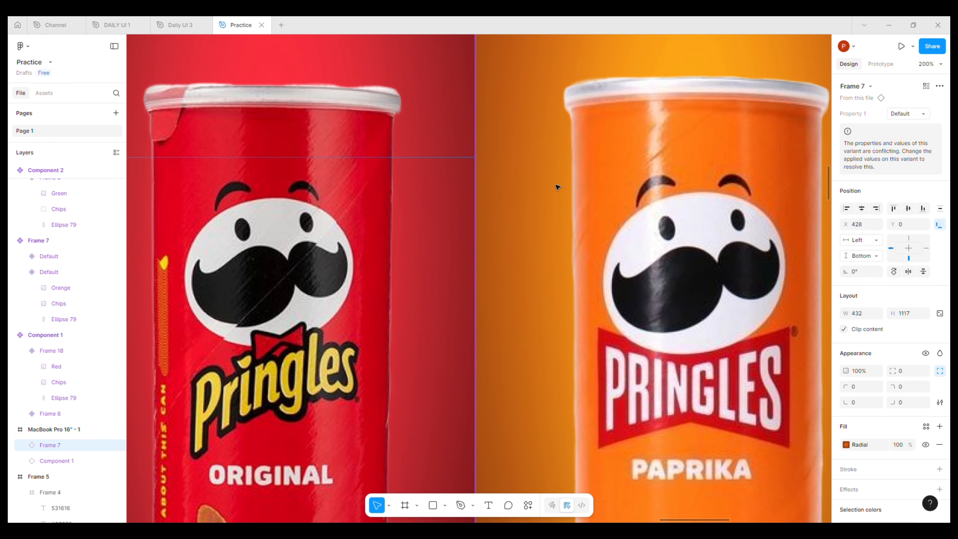
{"action": "key", "text": "Right"}
{"action": "key", "text": "Right"}
{"action": "key", "text": "Right"}
{"action": "key", "text": "Right"}
{"action": "key", "text": "Right"}
{"action": "key", "text": "Right"}
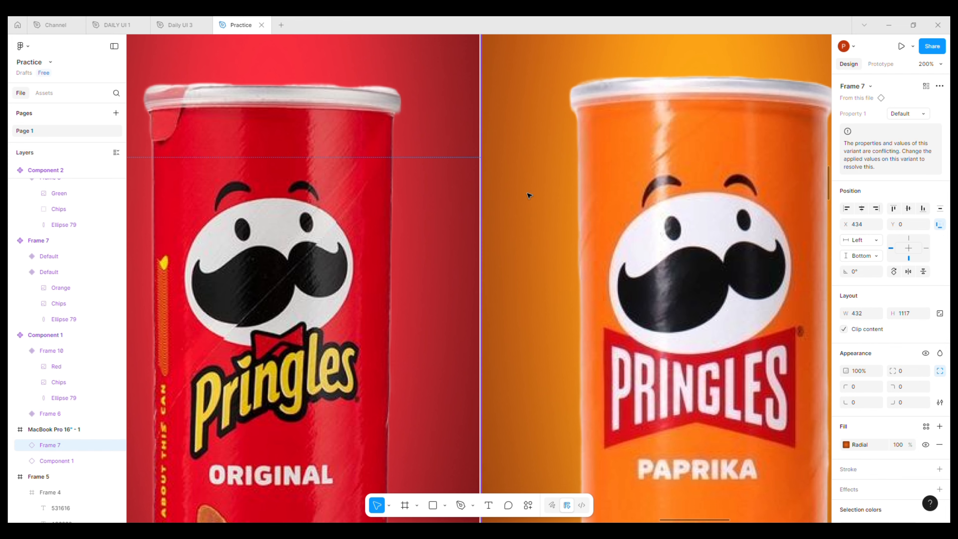
{"action": "key", "text": "Left"}
{"action": "key", "text": "Left"}
{"action": "left_click", "coordinate": [452, 303]}
{"action": "left_click", "coordinate": [452, 303]}
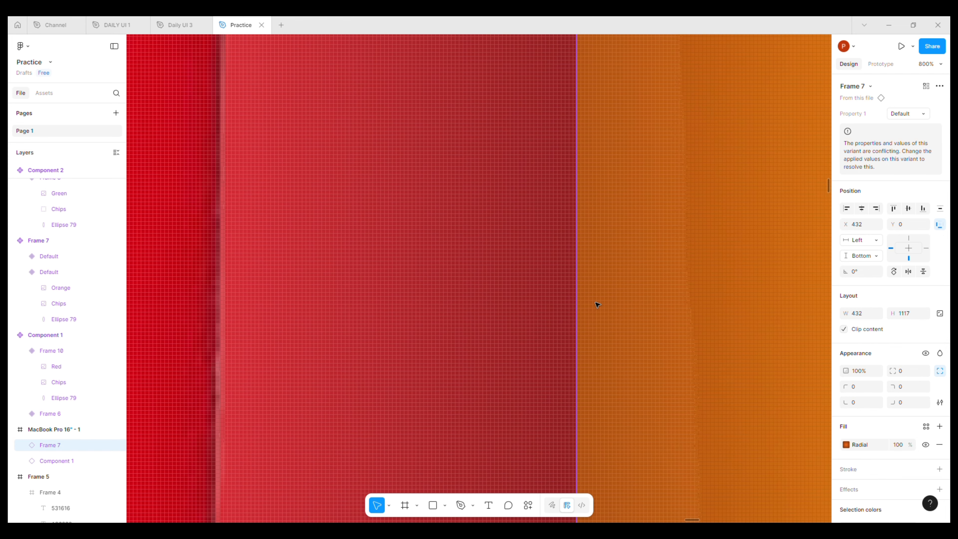
{"action": "key", "text": "Right"}
{"action": "key", "text": "Right"}
{"action": "key", "text": "Left"}
{"action": "key", "text": "Left"}
{"action": "key", "text": "minus"}
{"action": "key", "text": "minus"}
{"action": "key", "text": "minus"}
{"action": "key", "text": "minus"}
{"action": "key", "text": "minus"}
{"action": "left_click", "coordinate": [528, 415]}
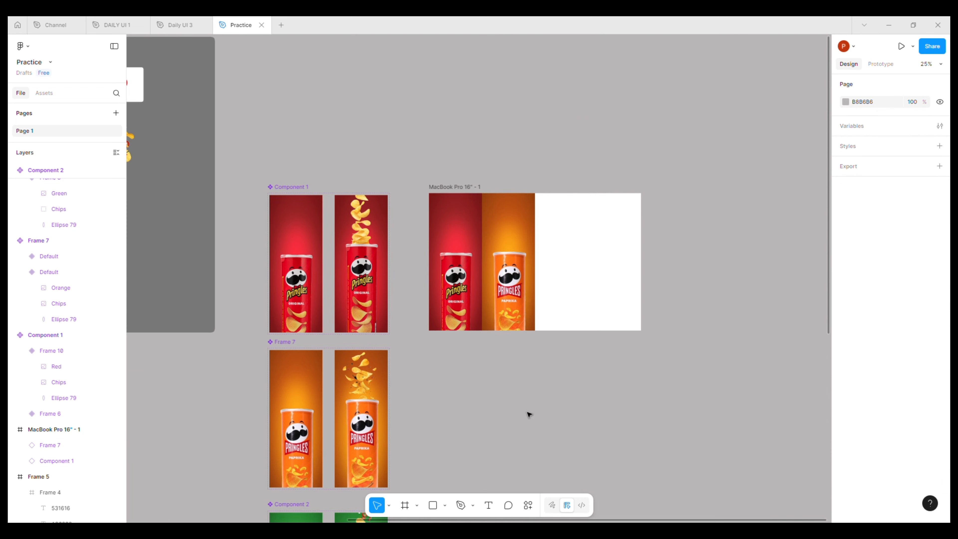
- Place an instance of the plain Sour Cream & Onion variant beside the Paprika instance in the MacBook frame, aligned to its top edge at Y 0
{"action": "left_click_drag", "start_coordinate": [527, 415], "coordinate": [541, 248]}
{"action": "left_click", "coordinate": [304, 377]}
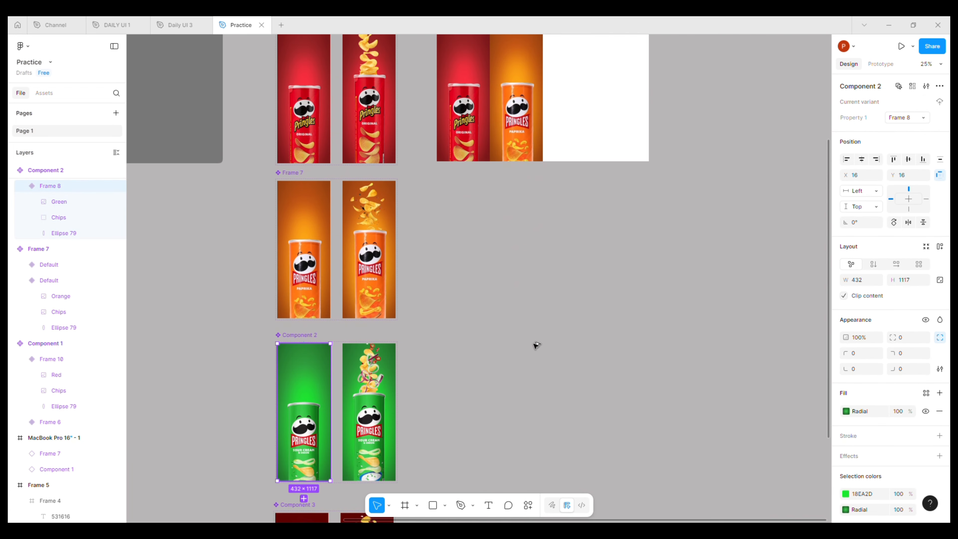
{"action": "key", "text": "alt"}
{"action": "left_click_drag", "start_coordinate": [584, 92], "coordinate": [584, 88]}
{"action": "scroll", "coordinate": [583, 88], "scroll_direction": "up", "scroll_amount": 5}
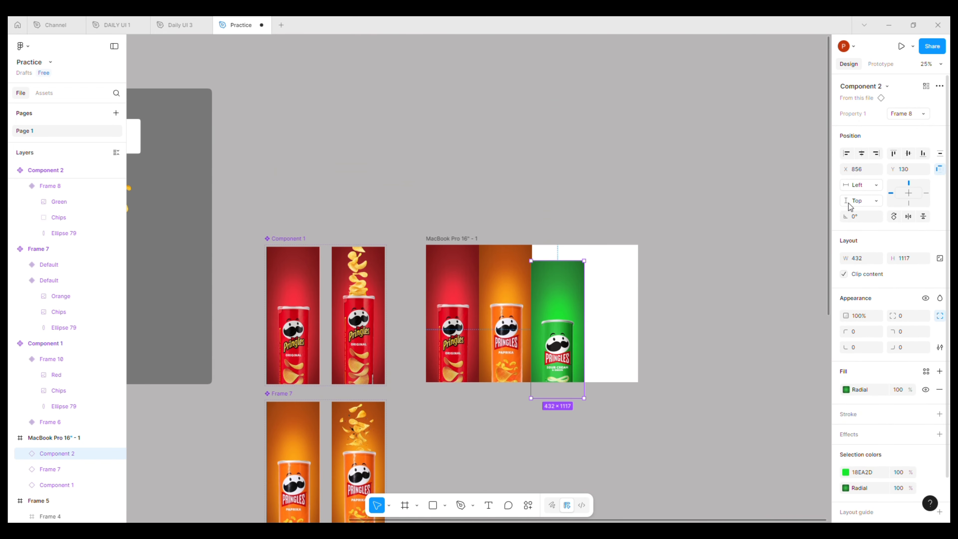
{"action": "left_click", "coordinate": [844, 155]}
{"action": "key", "text": "ctrl+z"}
{"action": "scroll", "coordinate": [562, 290], "scroll_direction": "up", "scroll_amount": 3}
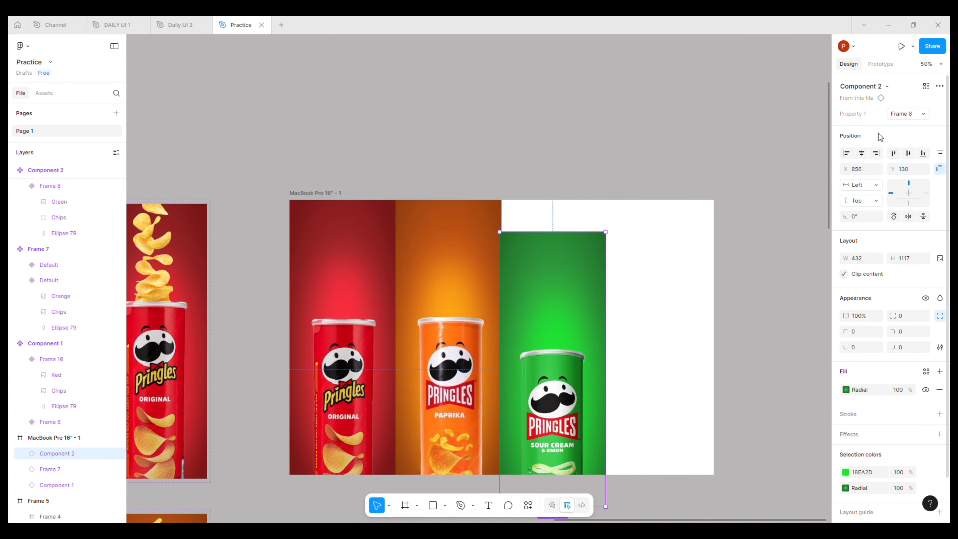
{"action": "left_click", "coordinate": [894, 155]}
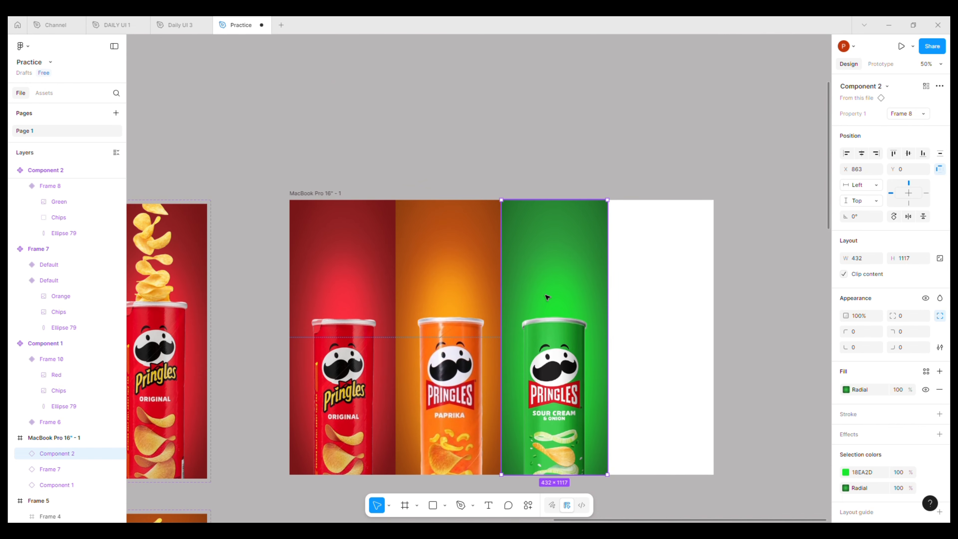
- Nudge the Sour Cream & Onion instance to X 864 so it sits flush against the Paprika instance
{"action": "scroll", "coordinate": [504, 282], "scroll_direction": "up", "scroll_amount": 6}
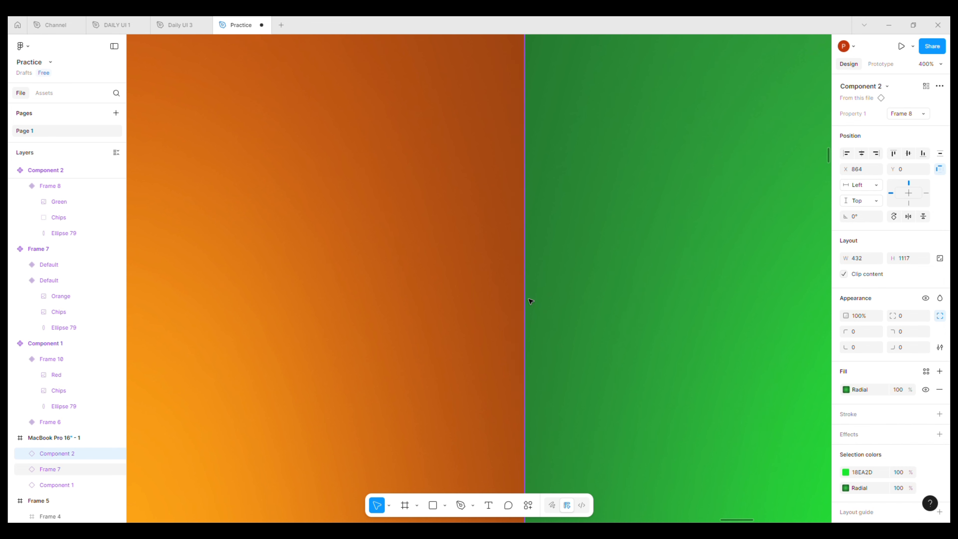
{"action": "left_click", "coordinate": [480, 402]}
{"action": "left_click", "coordinate": [655, 378]}
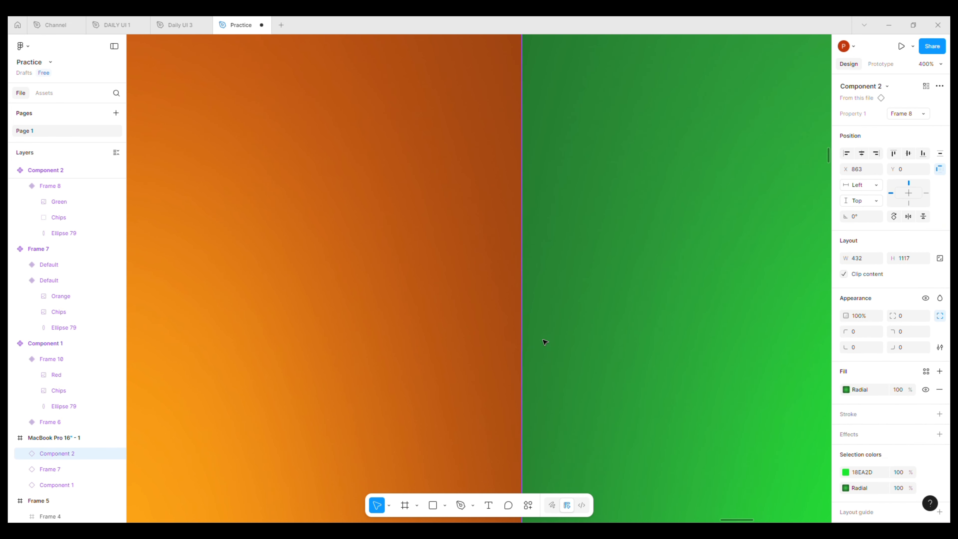
{"action": "left_click", "coordinate": [495, 336]}
{"action": "left_click", "coordinate": [601, 336]}
{"action": "key", "text": "Right"}
{"action": "key", "text": "Right"}
{"action": "key", "text": "Left"}
{"action": "key", "text": "ctrl+minus"}
{"action": "key", "text": "ctrl+minus"}
{"action": "key", "text": "ctrl+minus"}
{"action": "key", "text": "ctrl+minus"}
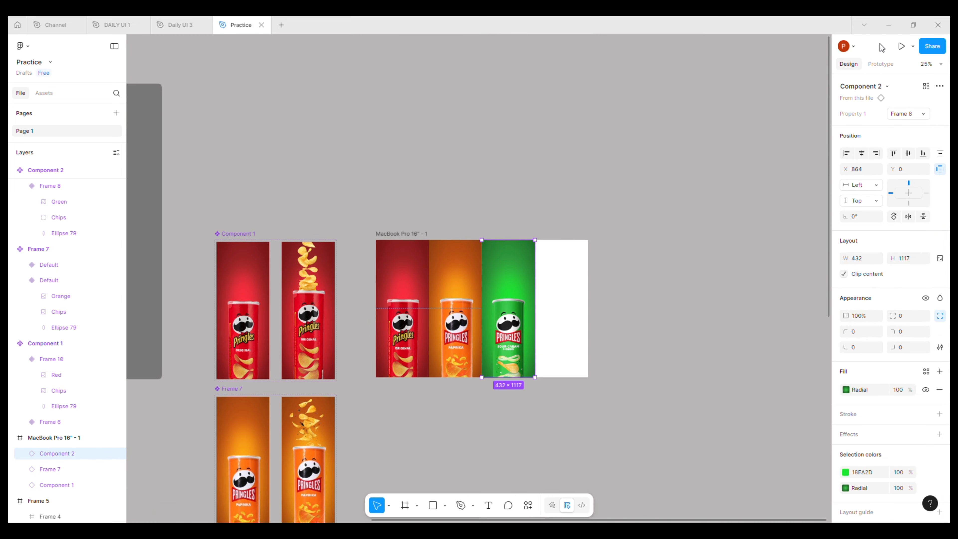
- Place an instance of the plain Hot & Spicy variant in the MacBook Pro 16" frame, aligned to its right edge at X 1296, Y 0
{"action": "scroll", "coordinate": [601, 421], "scroll_direction": "down", "scroll_amount": 5}
{"action": "scroll", "coordinate": [600, 421], "scroll_direction": "left", "scroll_amount": 4}
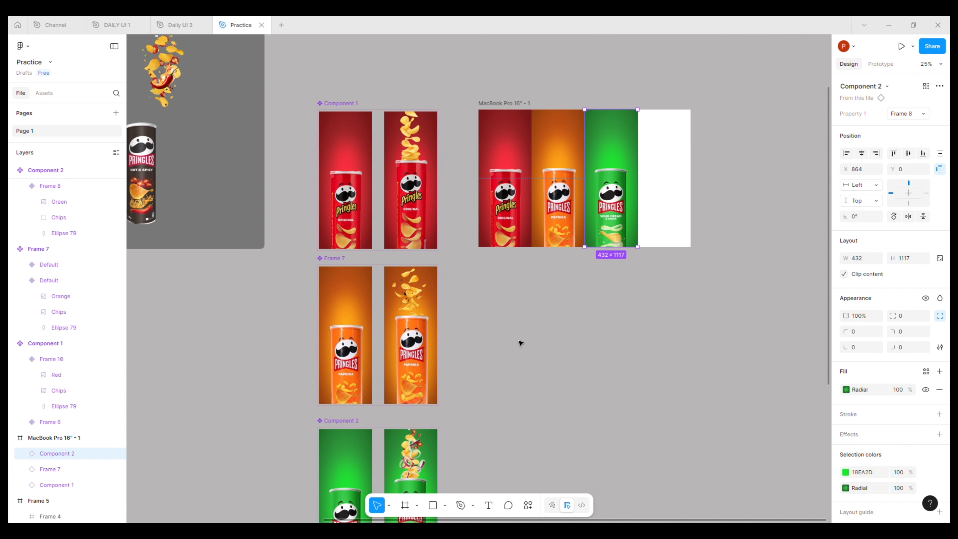
{"action": "left_click_drag", "start_coordinate": [519, 341], "coordinate": [550, 319]}
{"action": "scroll", "coordinate": [533, 372], "scroll_direction": "down", "scroll_amount": 5}
{"action": "scroll", "coordinate": [507, 239], "scroll_direction": "left", "scroll_amount": 1}
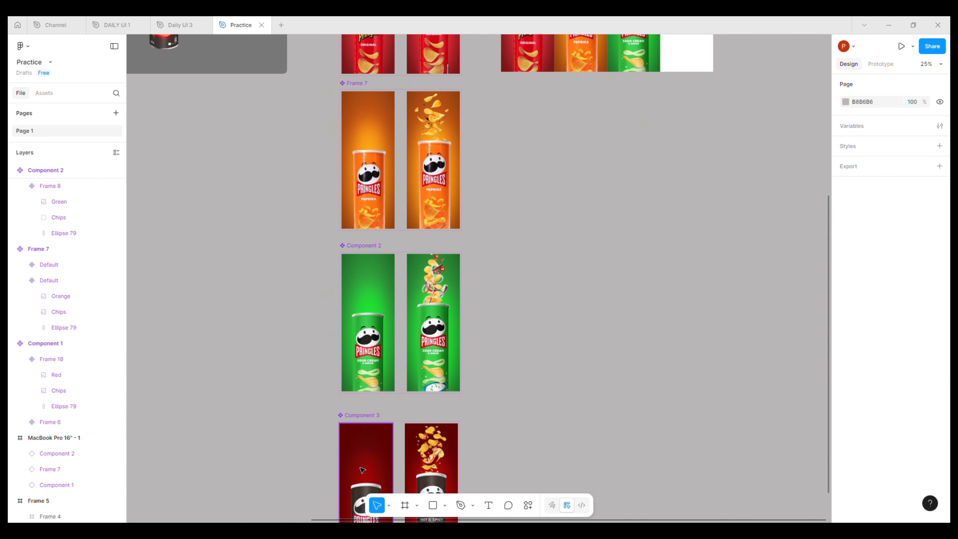
{"action": "left_click_drag", "start_coordinate": [363, 470], "coordinate": [684, 144]}
{"action": "scroll", "coordinate": [675, 227], "scroll_direction": "up", "scroll_amount": 5}
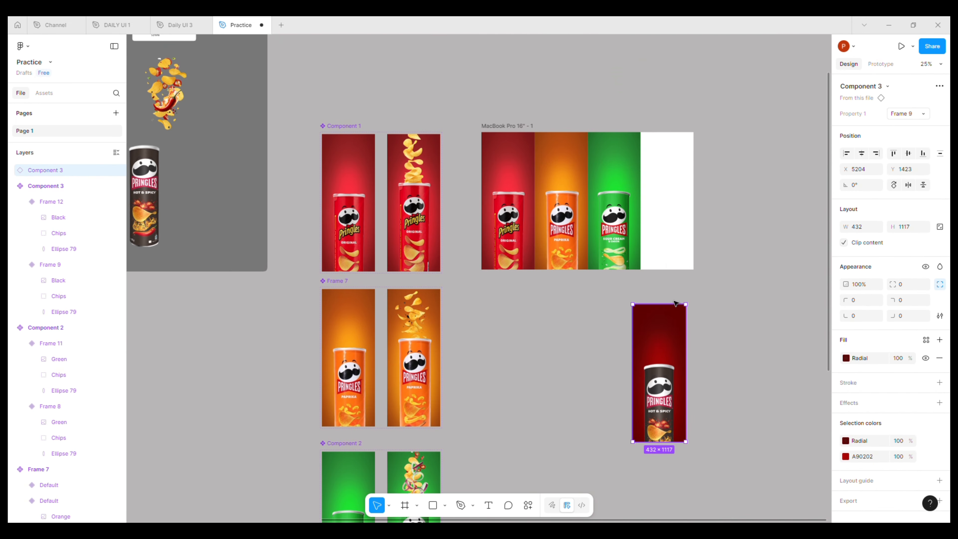
{"action": "left_click_drag", "start_coordinate": [675, 303], "coordinate": [685, 132]}
{"action": "left_click", "coordinate": [652, 184]}
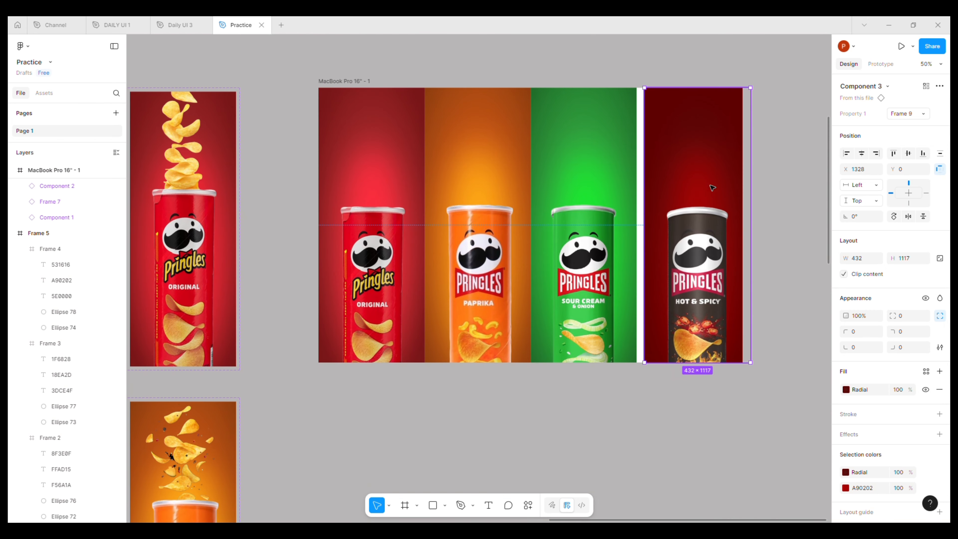
{"action": "left_click", "coordinate": [875, 153]}
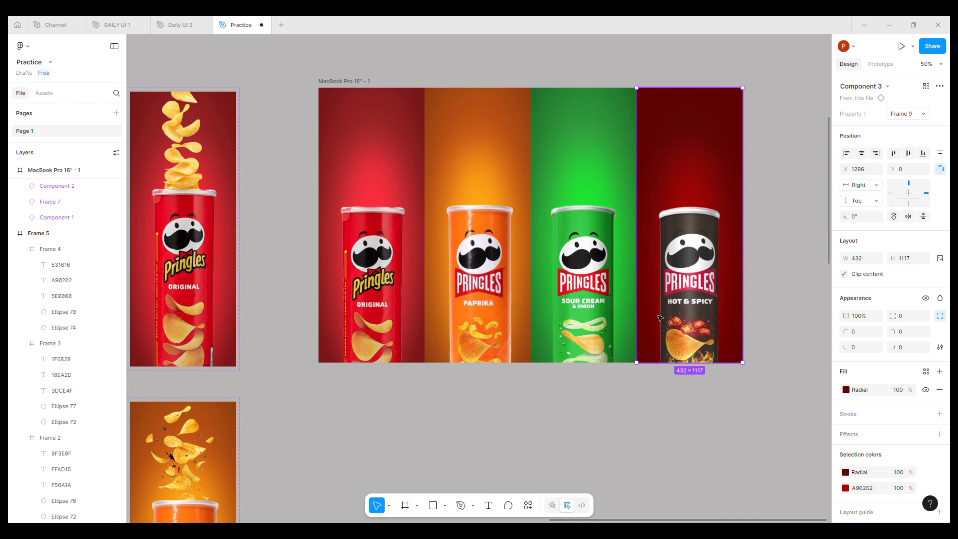
{"action": "left_click", "coordinate": [653, 418]}
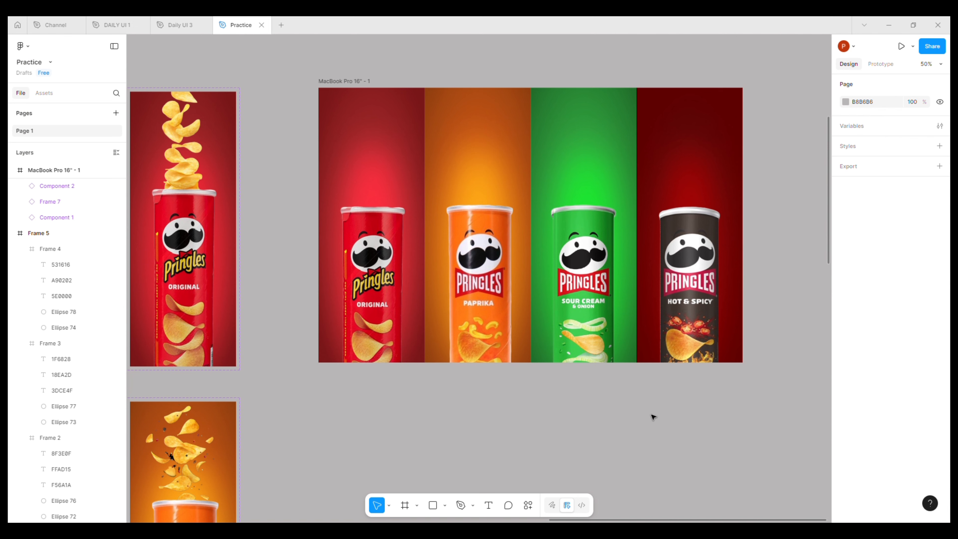
- Preview the MacBook Pro 16" frame as a prototype, test the four flavour cans' interactions, and close the preview
{"action": "key", "text": "ctrl+minus"}
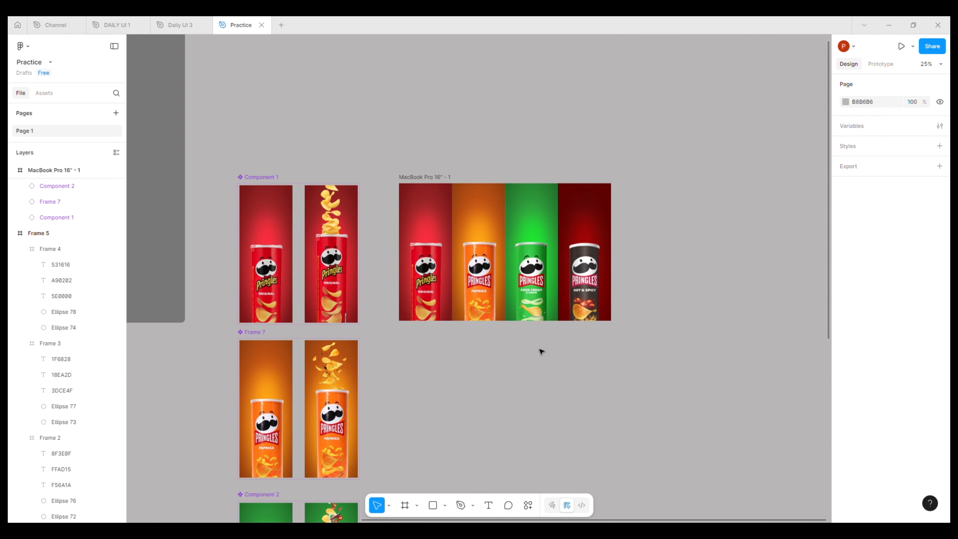
{"action": "scroll", "coordinate": [539, 351], "scroll_direction": "down", "scroll_amount": 1}
{"action": "left_click", "coordinate": [452, 154]}
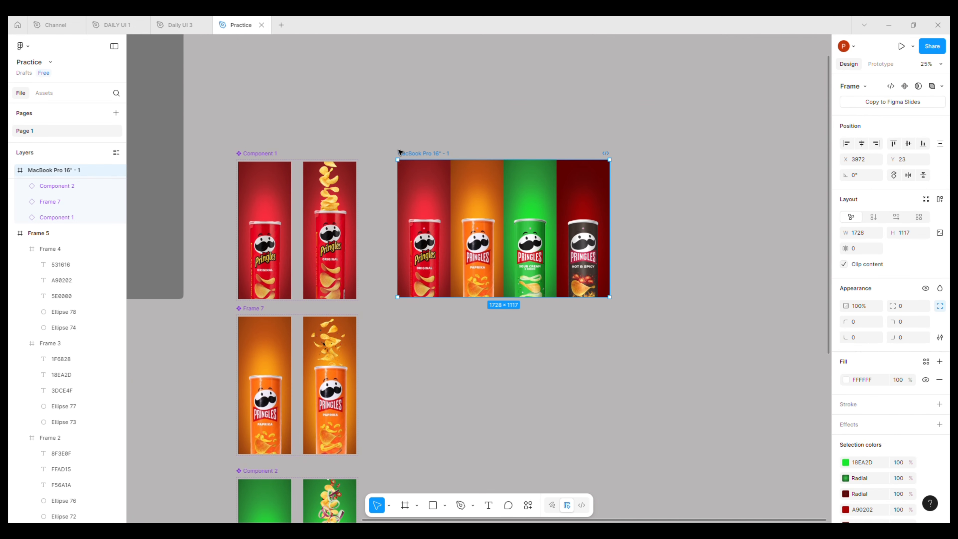
{"action": "left_click", "coordinate": [880, 65]}
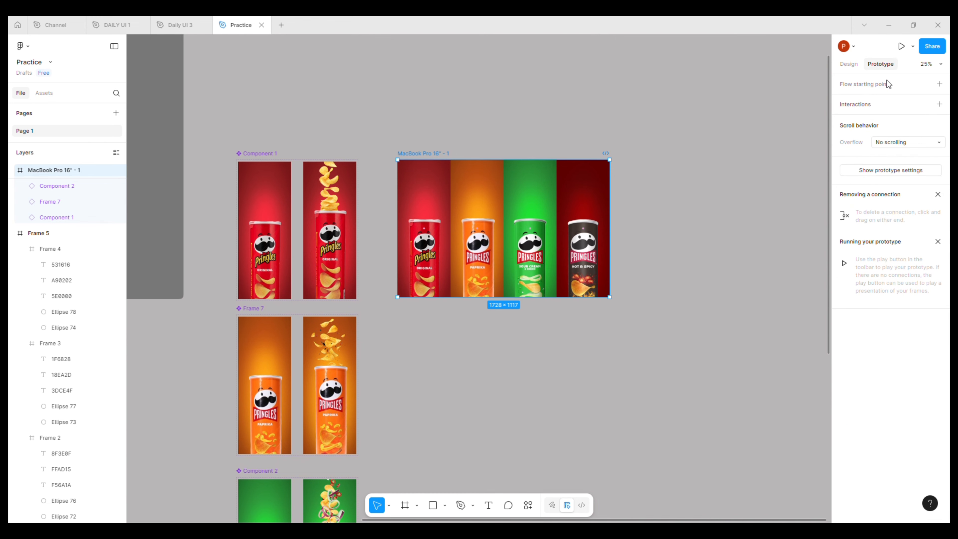
{"action": "left_click", "coordinate": [900, 47]}
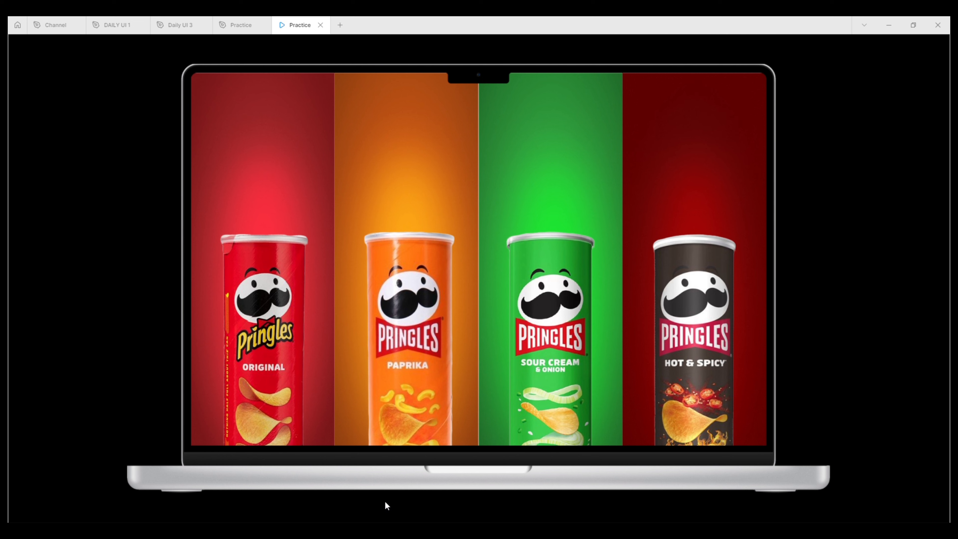
{"action": "mouse_move", "coordinate": [297, 407]}
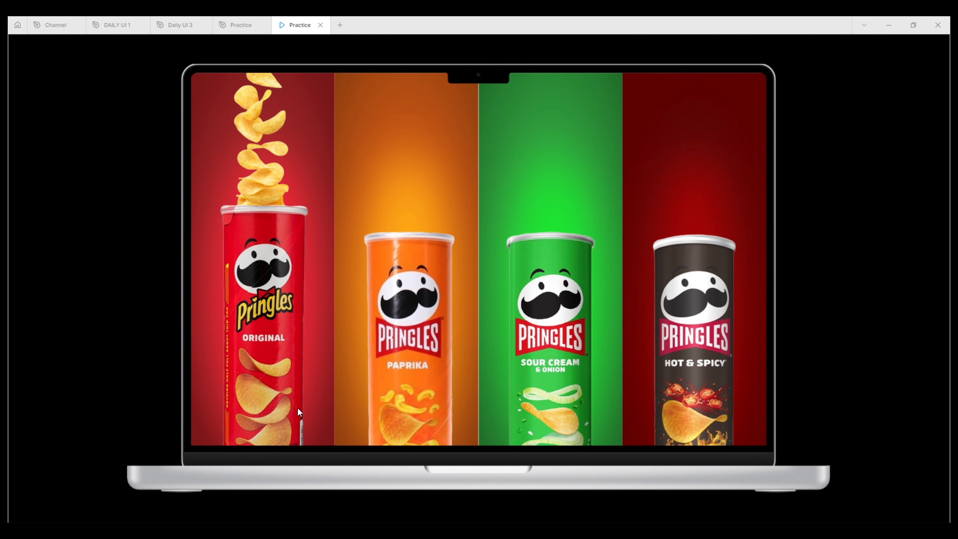
{"action": "mouse_move", "coordinate": [404, 413]}
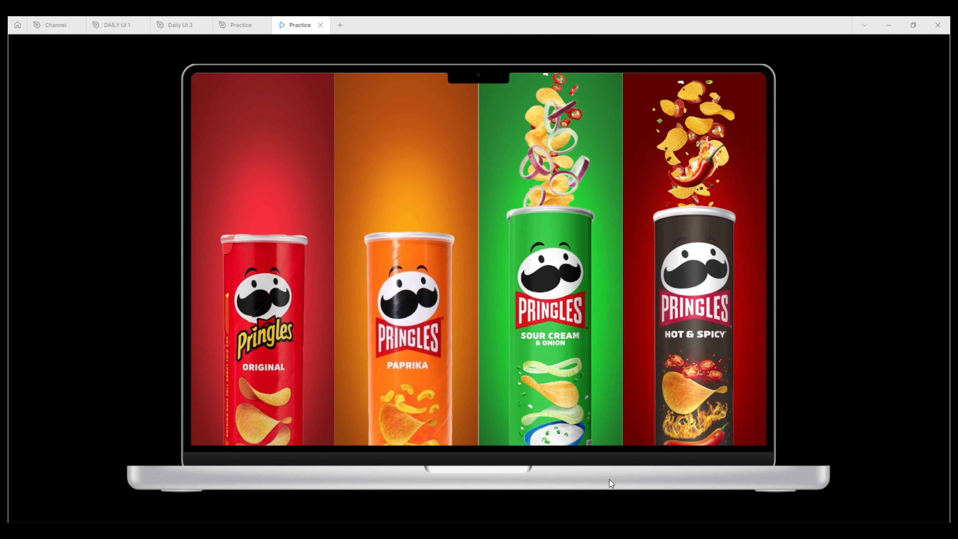
{"action": "left_click", "coordinate": [320, 25]}
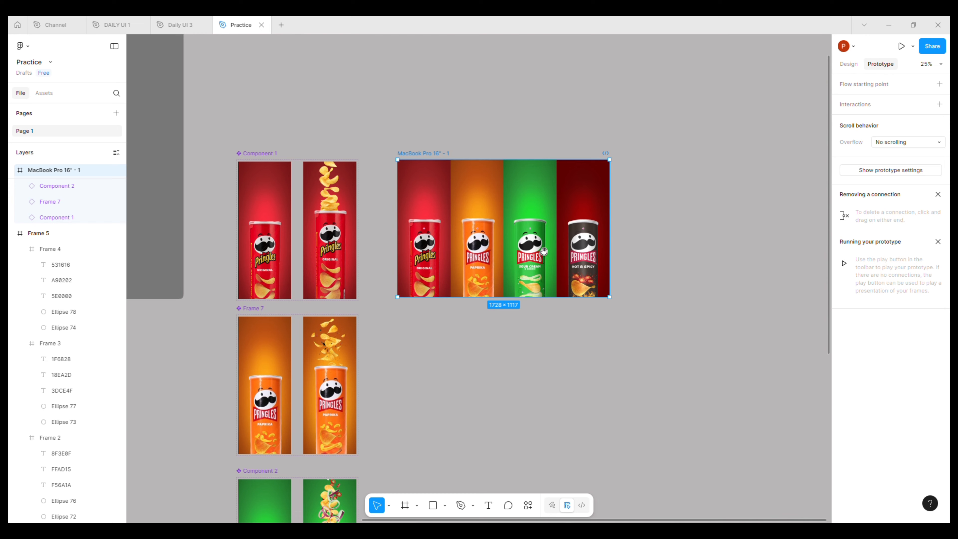
- Set the trigger of the plain Sour Cream & Onion variant's interaction to While hovering
{"action": "scroll", "coordinate": [408, 338], "scroll_direction": "down", "scroll_amount": 5}
{"action": "scroll", "coordinate": [408, 338], "scroll_direction": "left", "scroll_amount": 2}
{"action": "left_click", "coordinate": [393, 317]}
{"action": "left_click", "coordinate": [395, 322]}
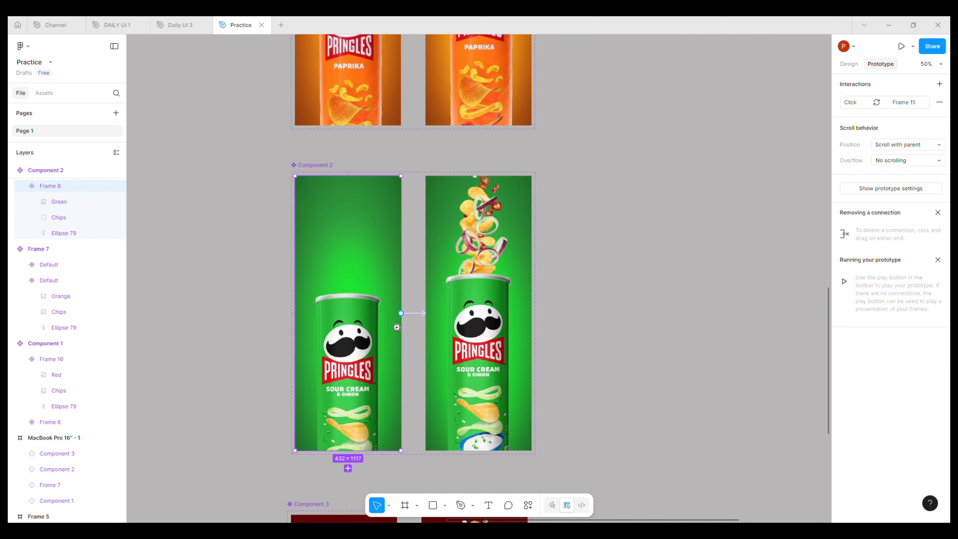
{"action": "left_click", "coordinate": [419, 317]}
{"action": "left_click", "coordinate": [419, 357]}
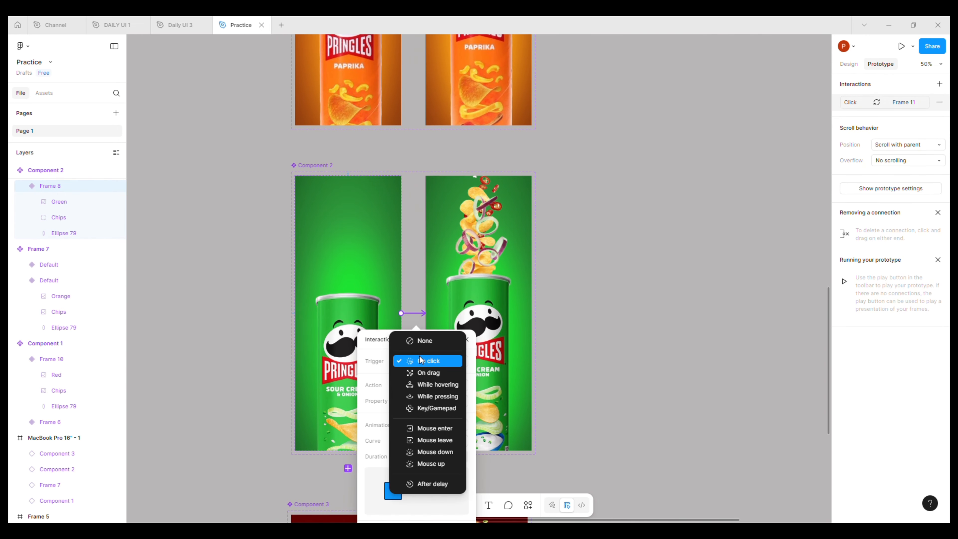
{"action": "left_click", "coordinate": [420, 384]}
{"action": "left_click", "coordinate": [573, 400]}
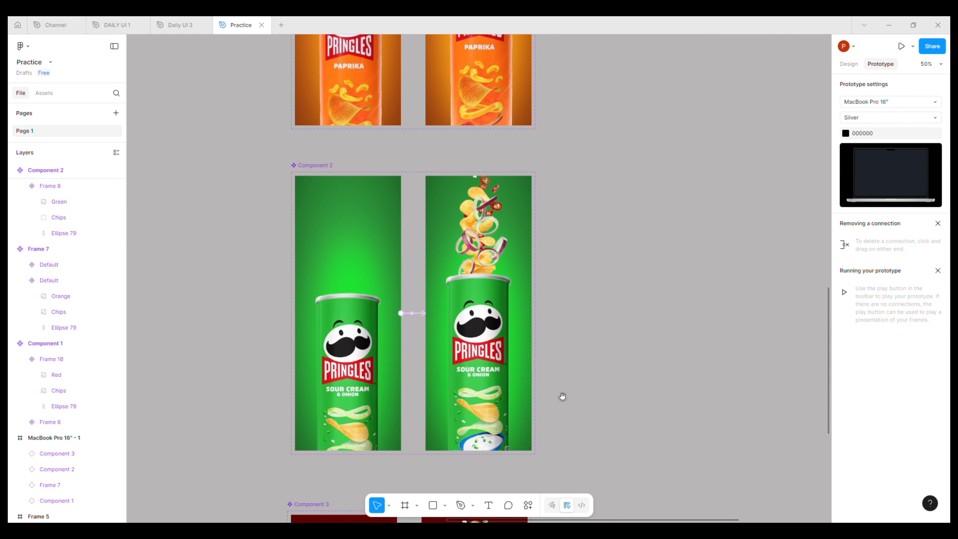
- Set the trigger of the plain Hot & Spicy variant's interaction to While hovering
{"action": "scroll", "coordinate": [562, 395], "scroll_direction": "down", "scroll_amount": 5}
{"action": "left_click", "coordinate": [420, 400]}
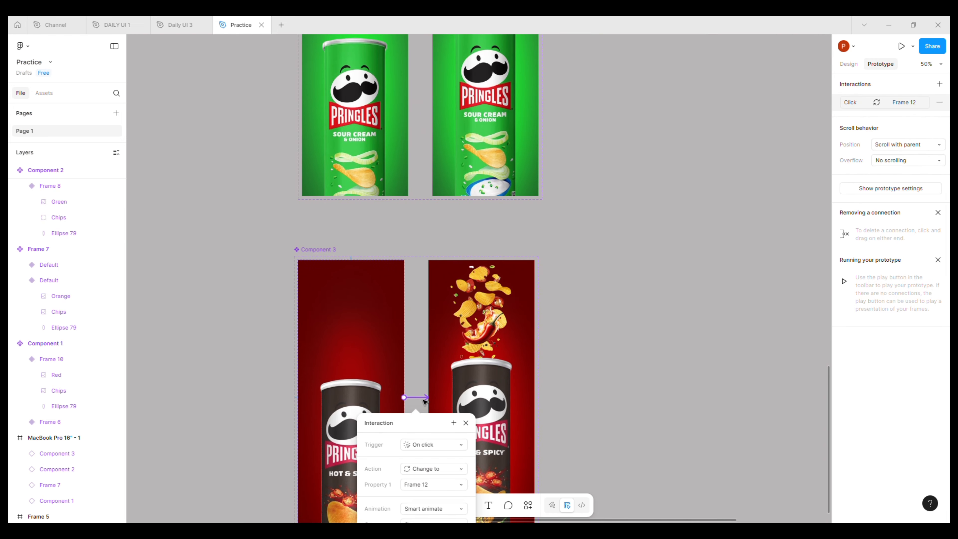
{"action": "left_click_drag", "start_coordinate": [428, 421], "coordinate": [458, 213]}
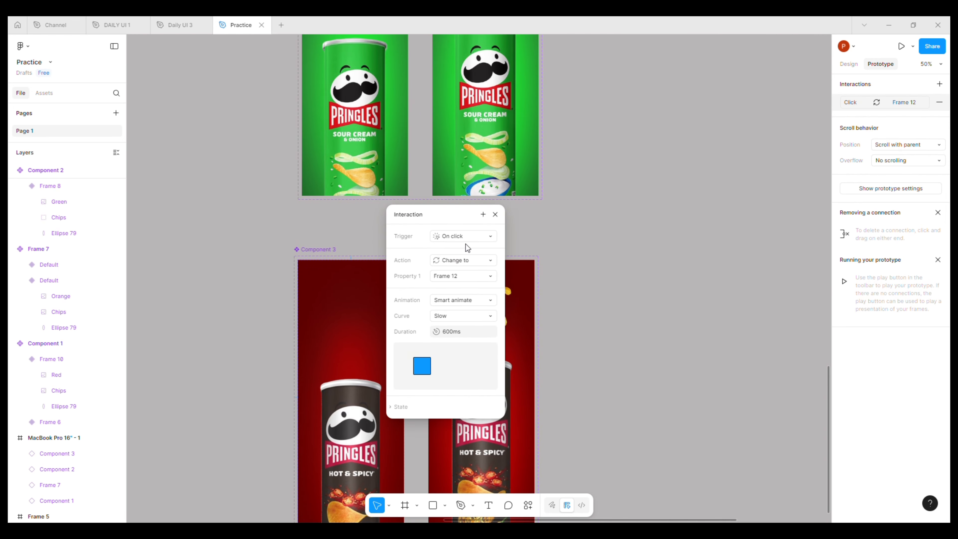
{"action": "left_click", "coordinate": [473, 237]}
{"action": "left_click", "coordinate": [477, 259]}
{"action": "left_click", "coordinate": [613, 241]}
- Preview the MacBook Pro 16" frame as a prototype and test the hover animation of each of the four flavour cans
{"action": "key", "text": "minus"}
{"action": "left_click_drag", "start_coordinate": [542, 114], "coordinate": [543, 400]}
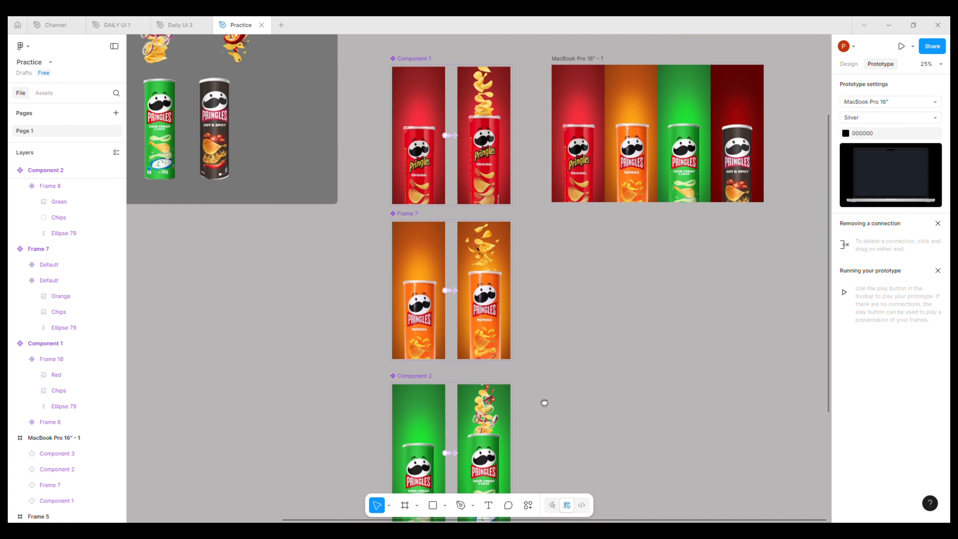
{"action": "scroll", "coordinate": [543, 400], "scroll_direction": "up", "scroll_amount": 3}
{"action": "left_click", "coordinate": [508, 162]}
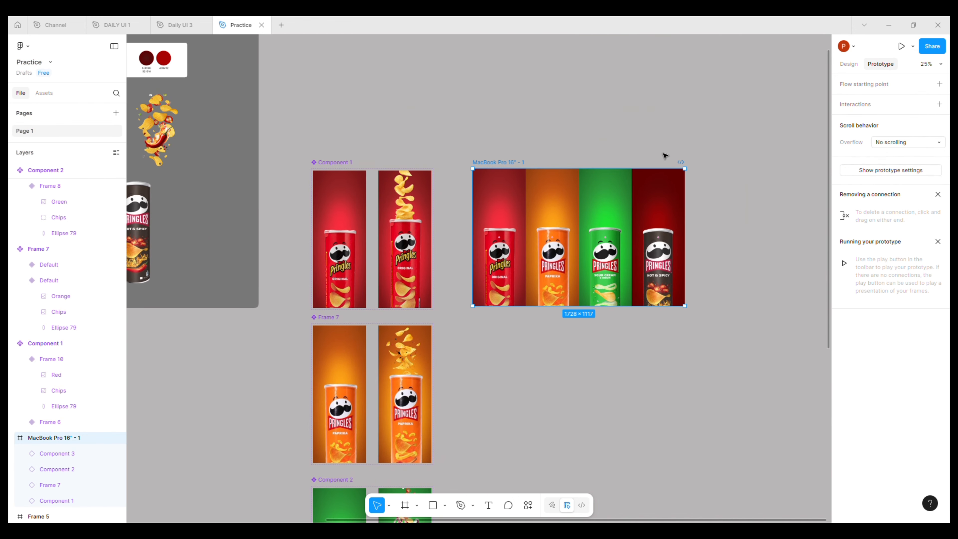
{"action": "left_click", "coordinate": [900, 47]}
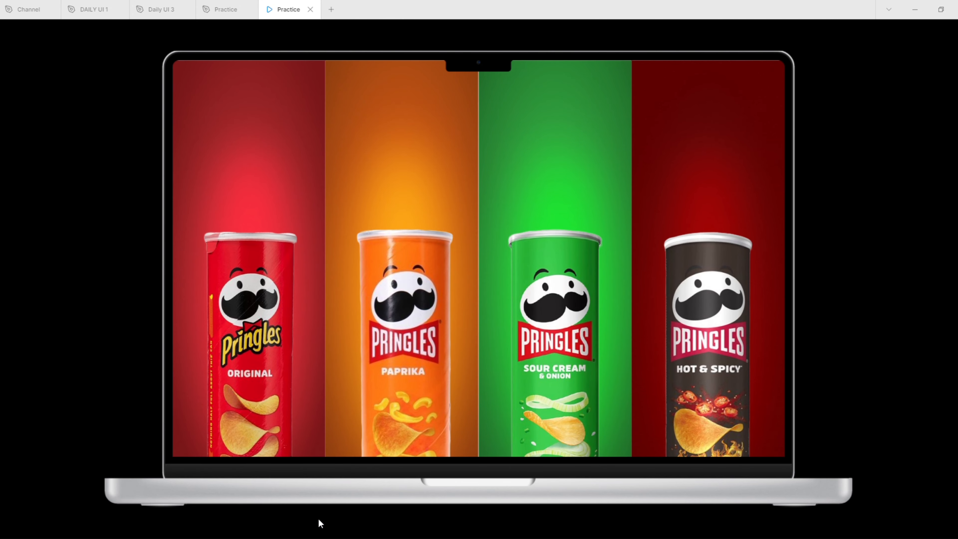
{"action": "mouse_move", "coordinate": [274, 408]}
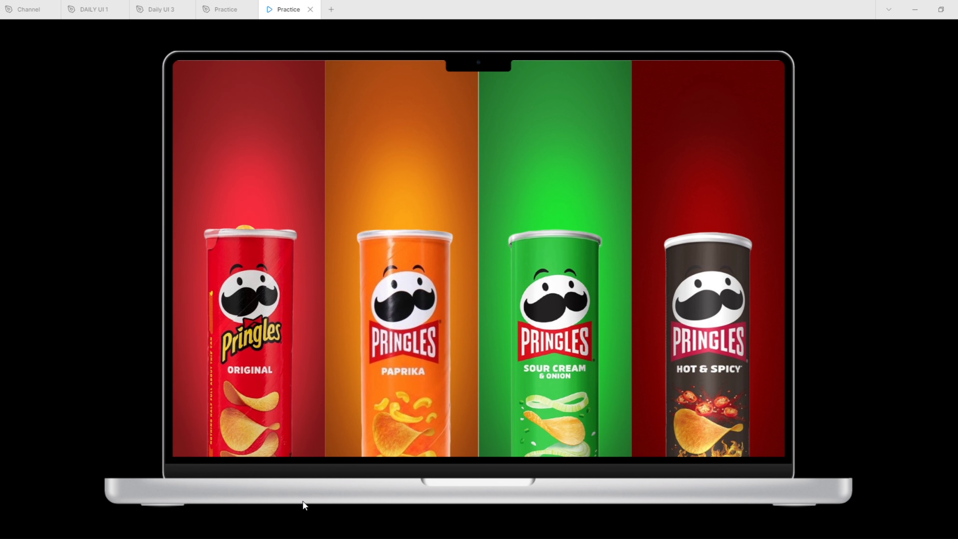
{"action": "mouse_move", "coordinate": [389, 381]}
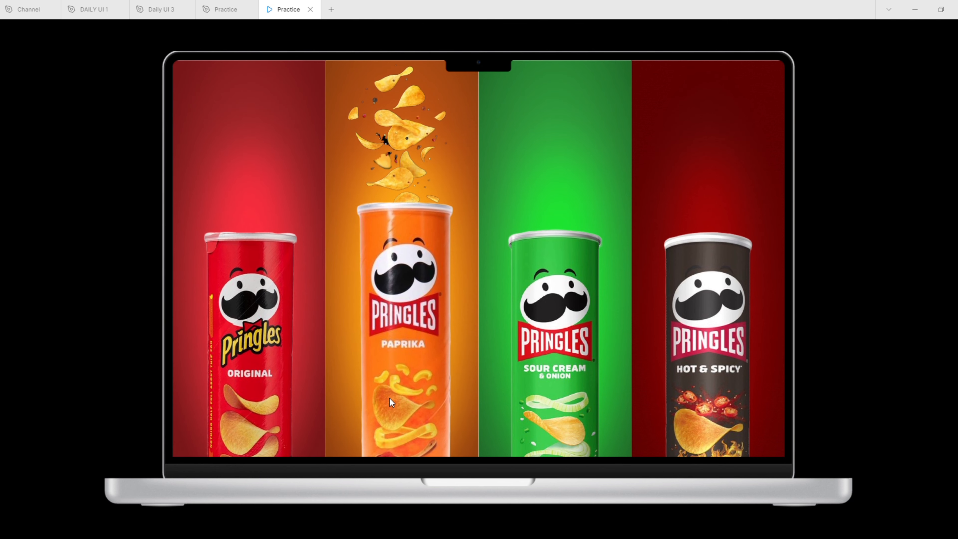
{"action": "mouse_move", "coordinate": [562, 495]}
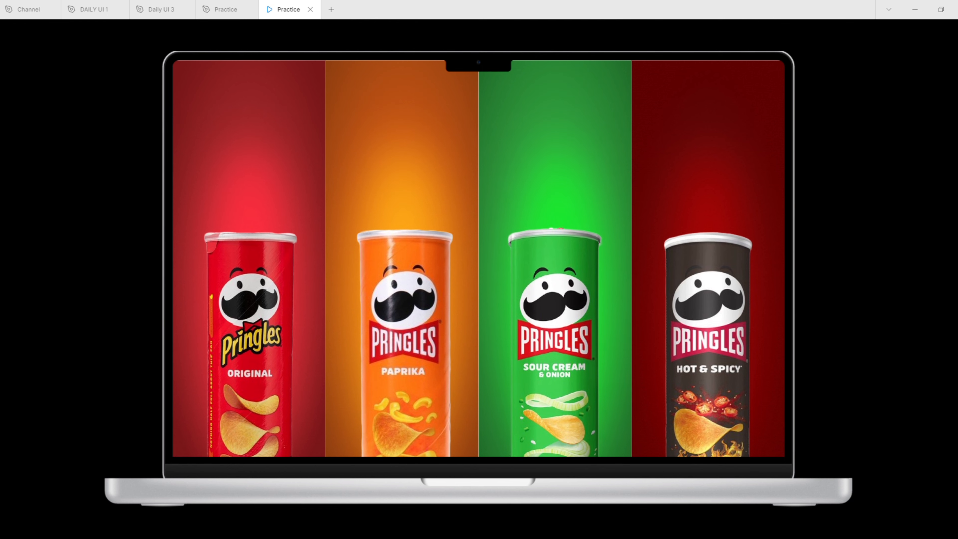
{"action": "mouse_move", "coordinate": [721, 371]}
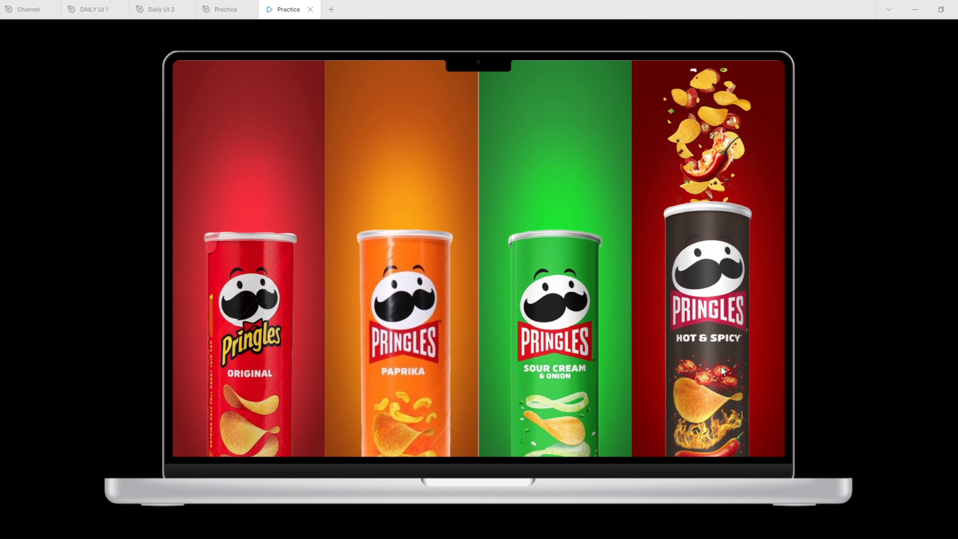